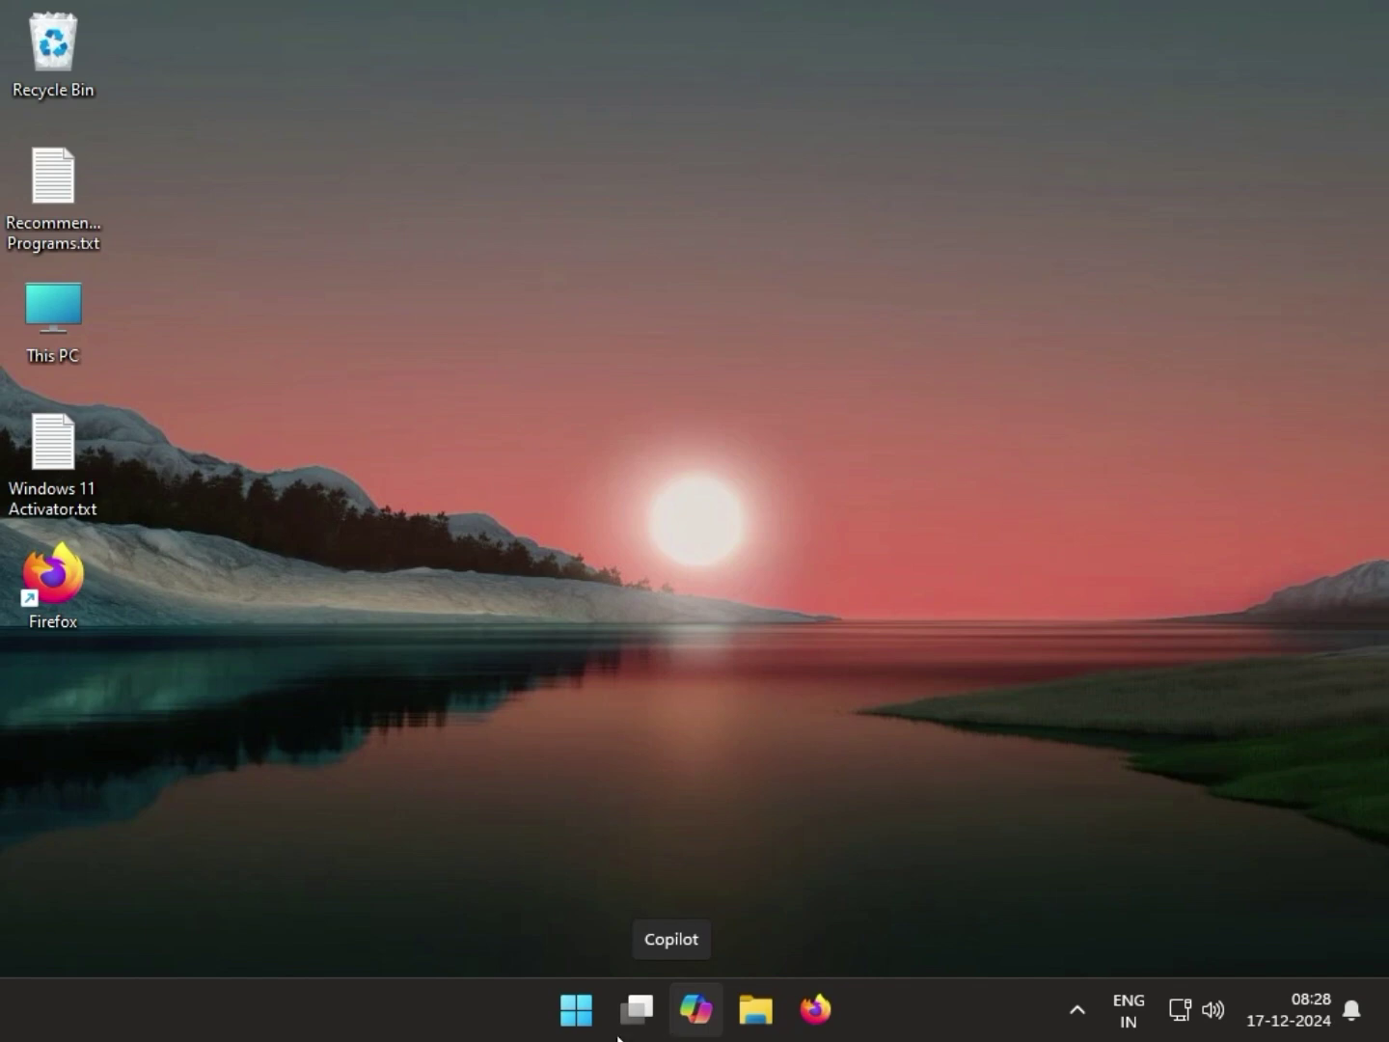
- Open the Camera permission page under Privacy & security in Windows Settings
click(591, 1015)
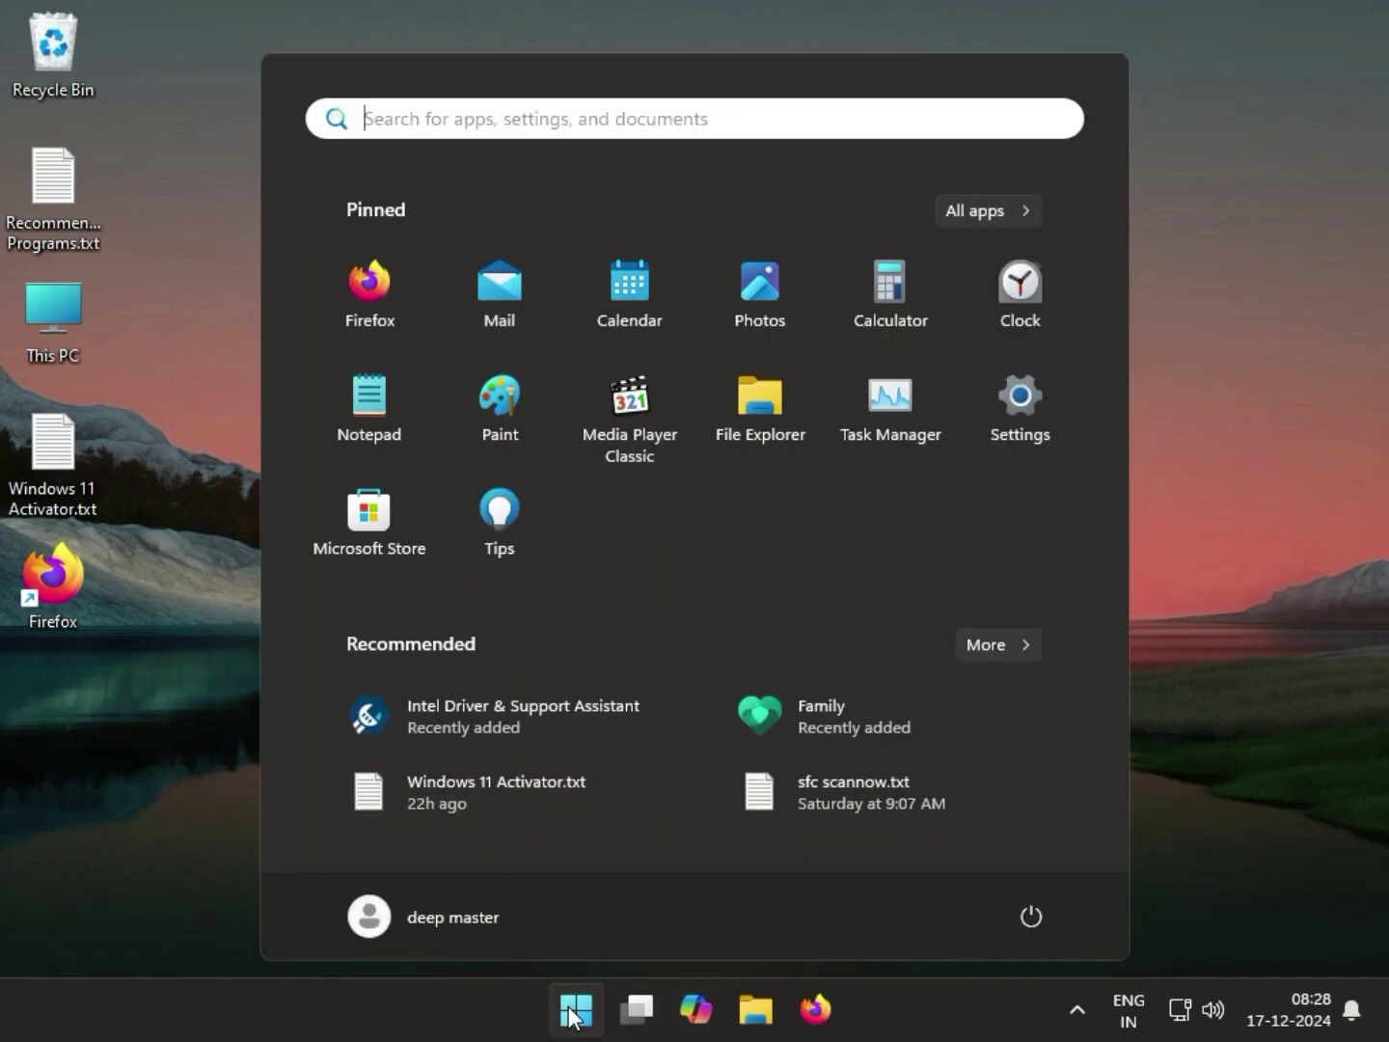
click(1024, 404)
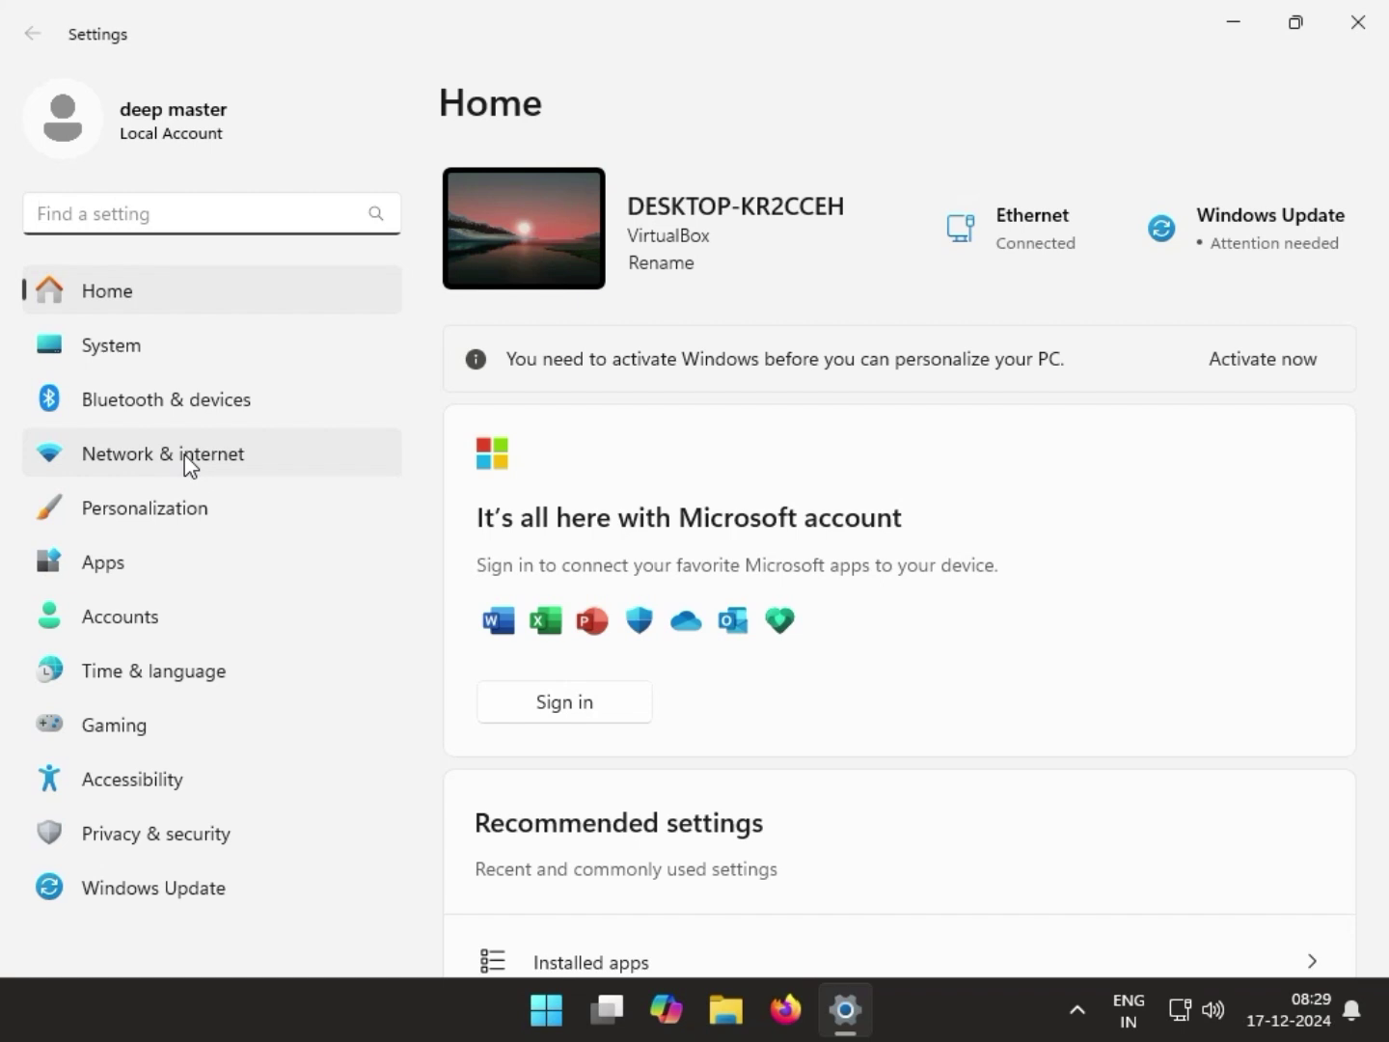
click(152, 839)
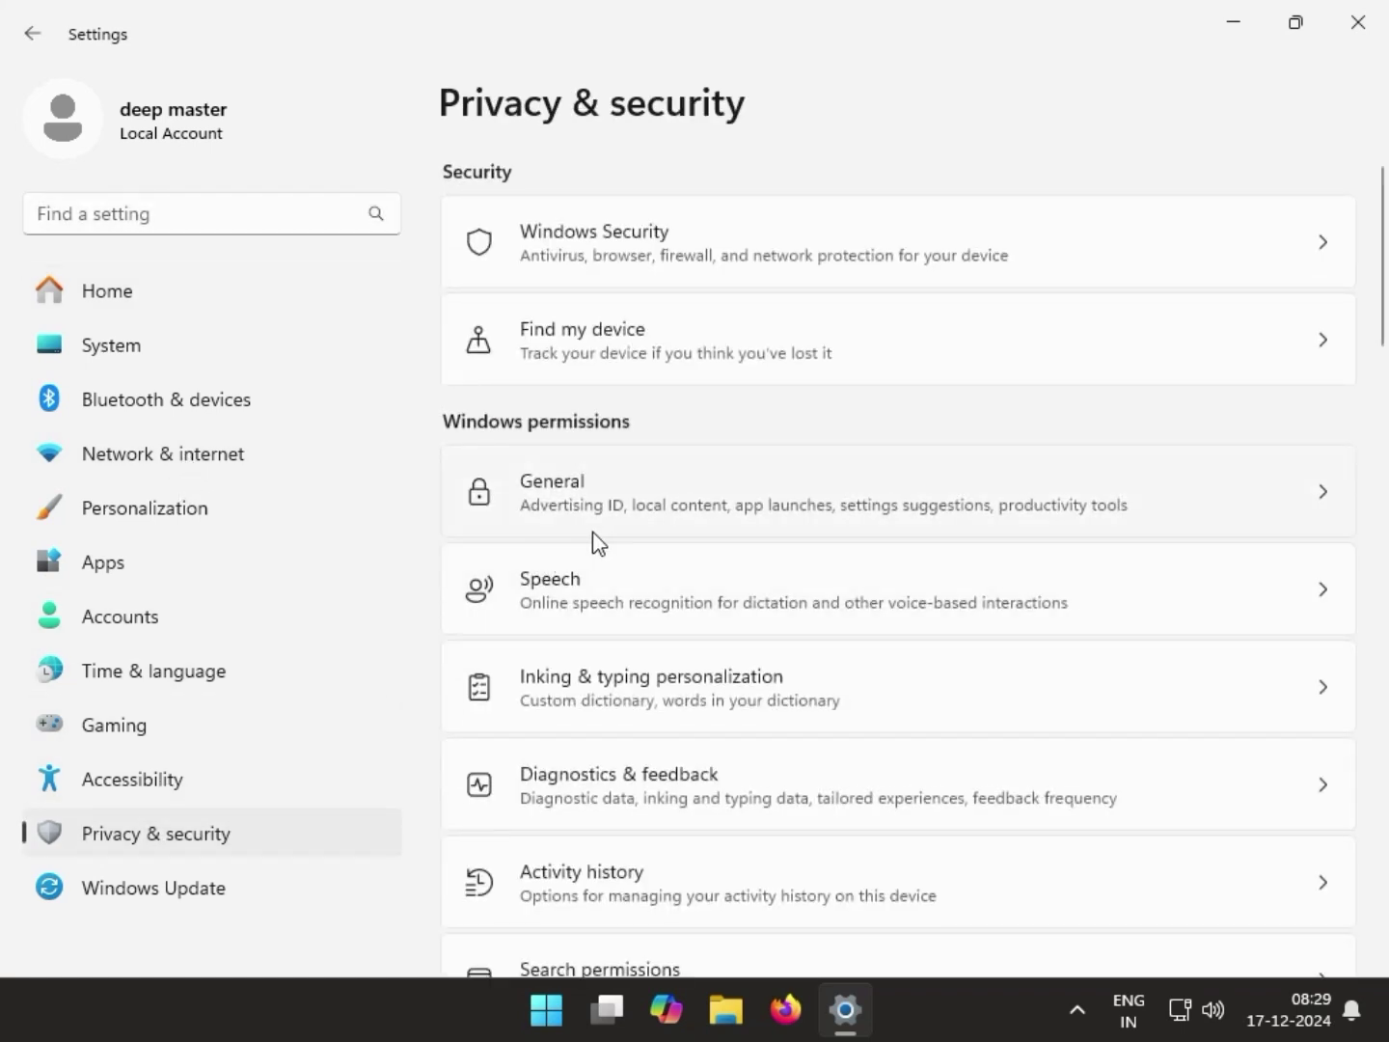
scroll(613, 575, down, 6)
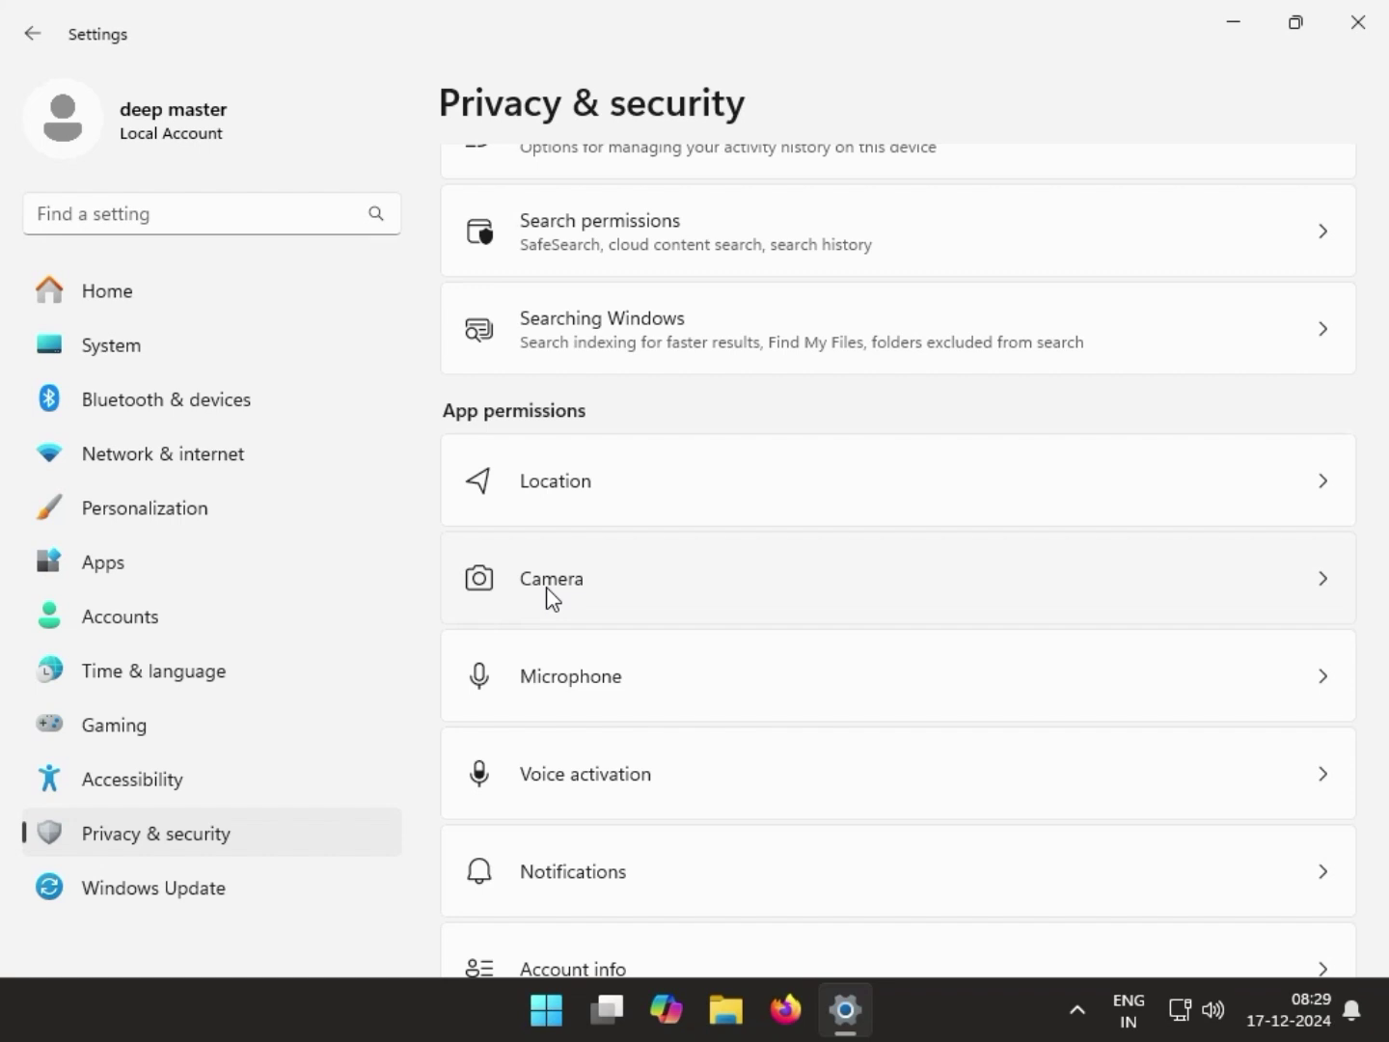
click(547, 588)
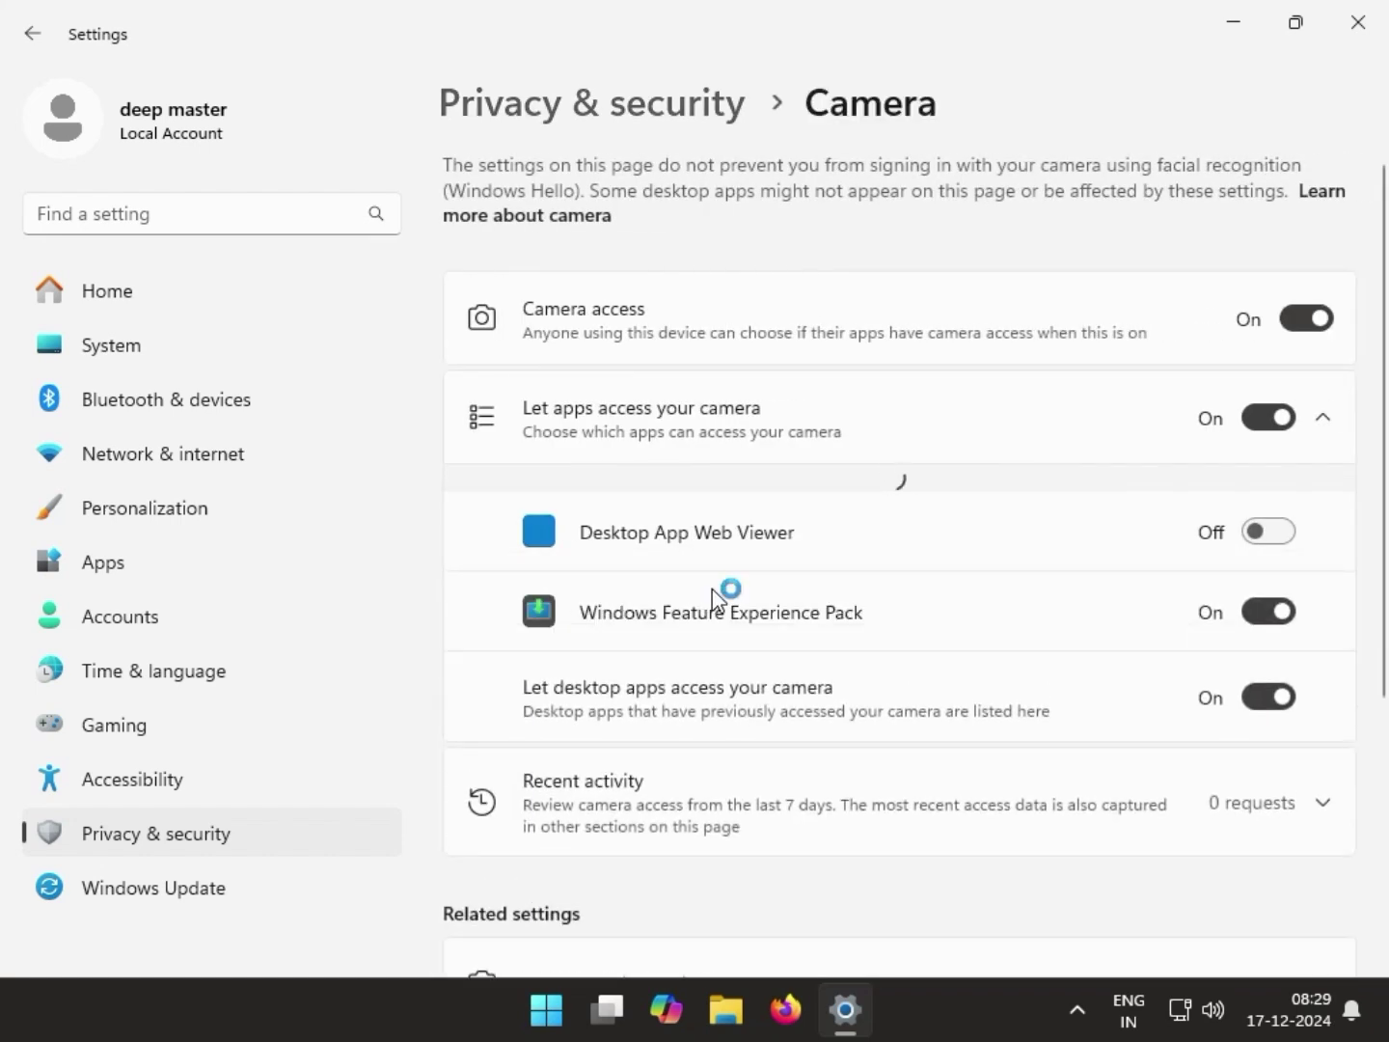
- Keep Camera access on and allow Desktop App Web Viewer to access the camera
click(1314, 323)
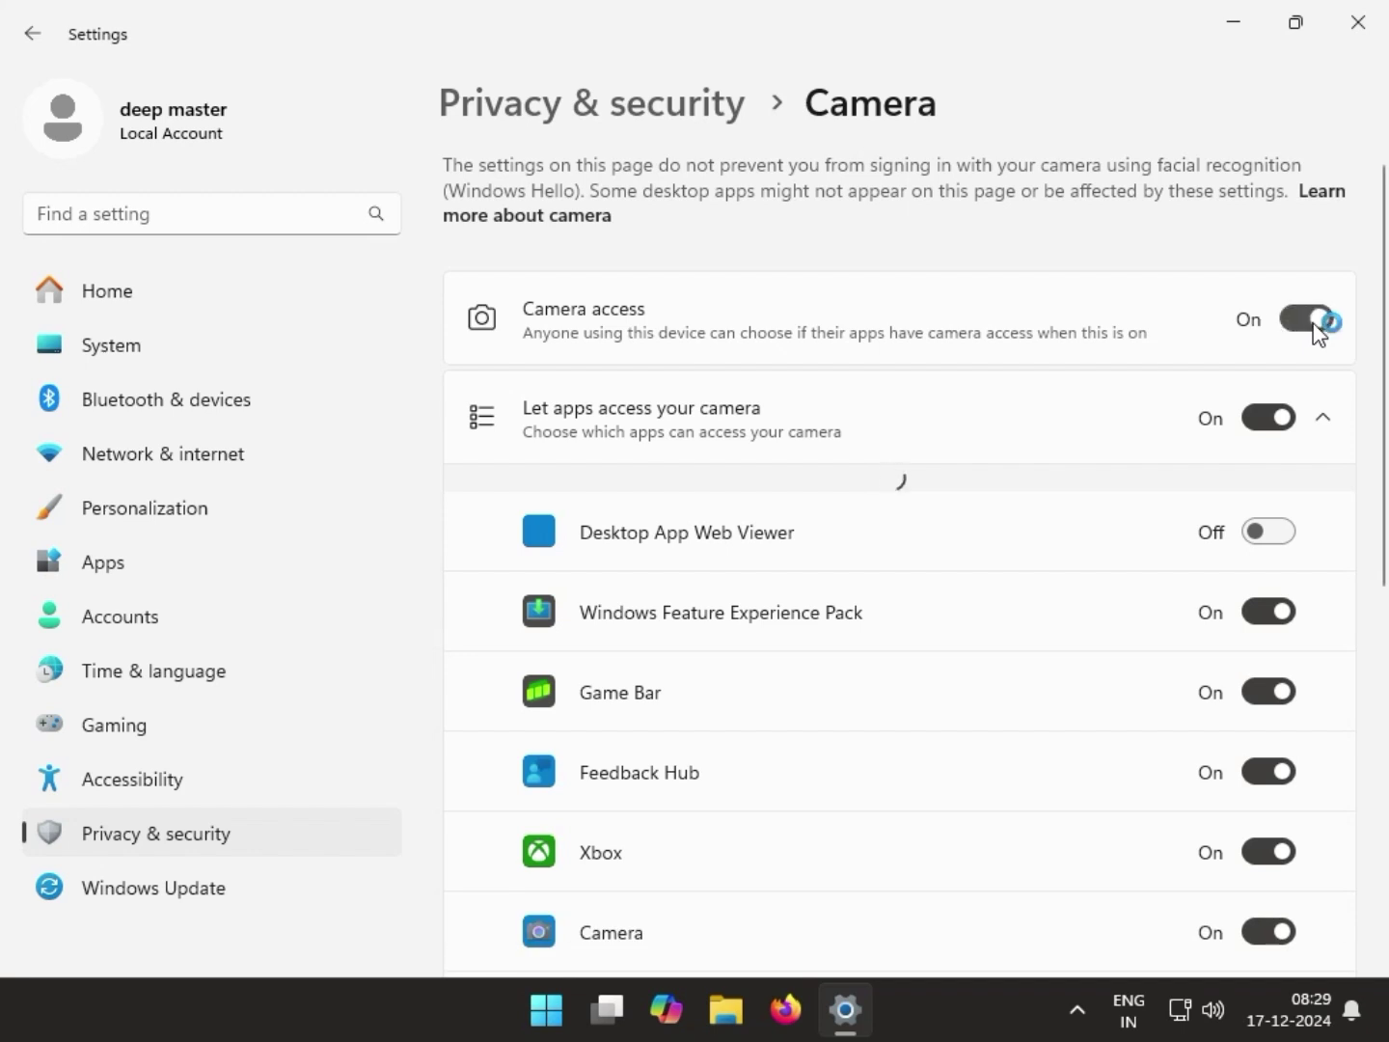
click(1315, 324)
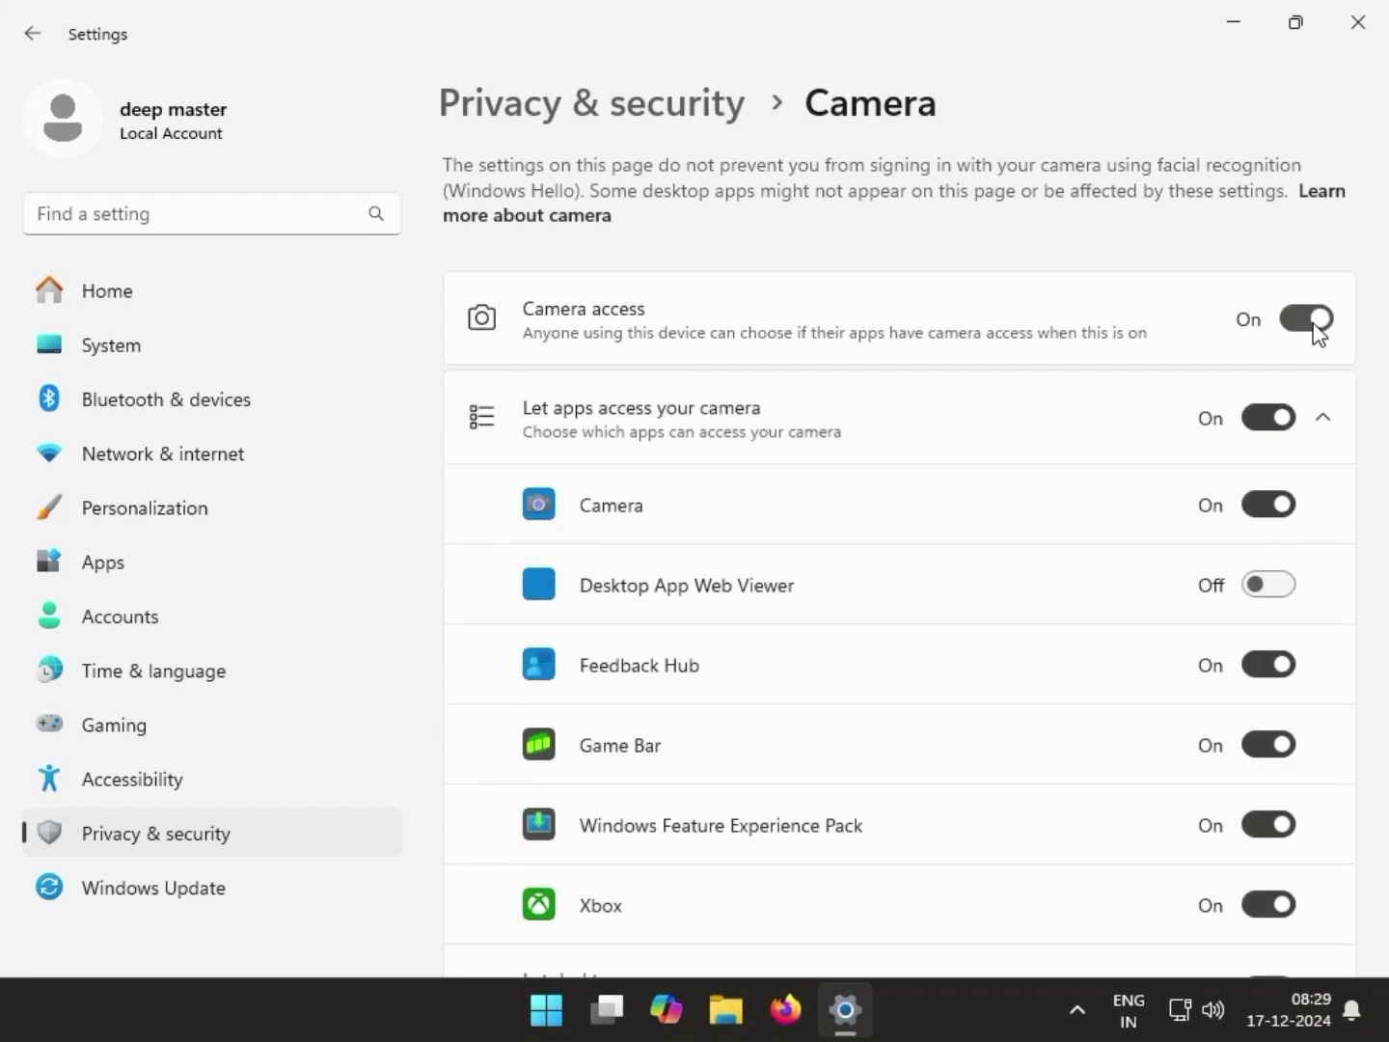
click(1266, 584)
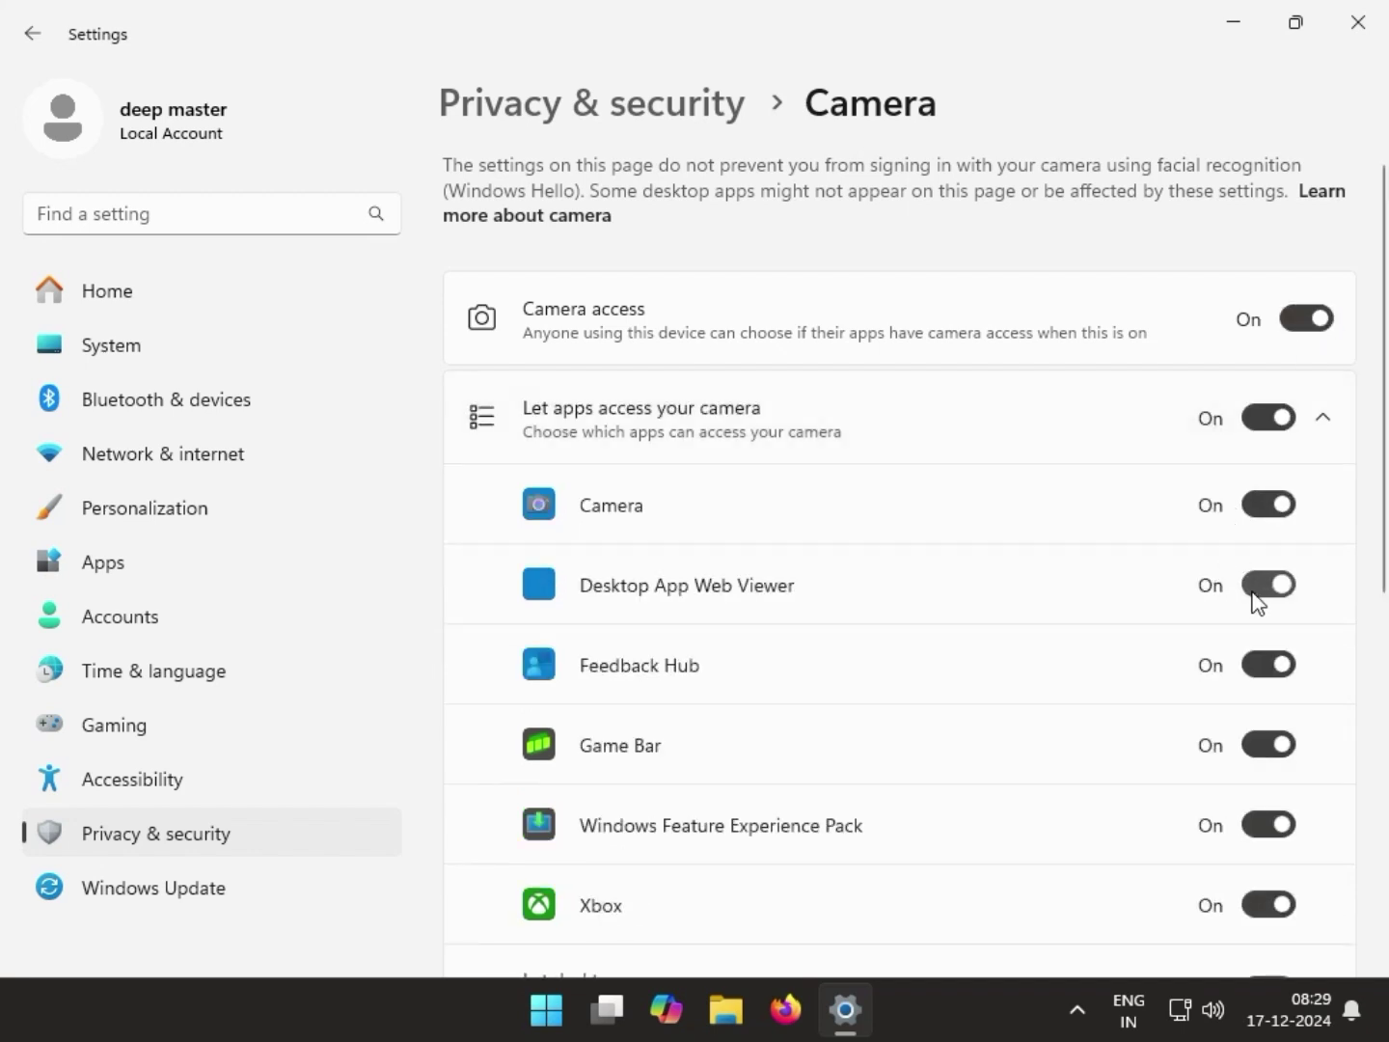
- Open the related camera device settings to check for connected cameras, and close Settings
scroll(1255, 593, down, 4)
scroll(1252, 590, down, 3)
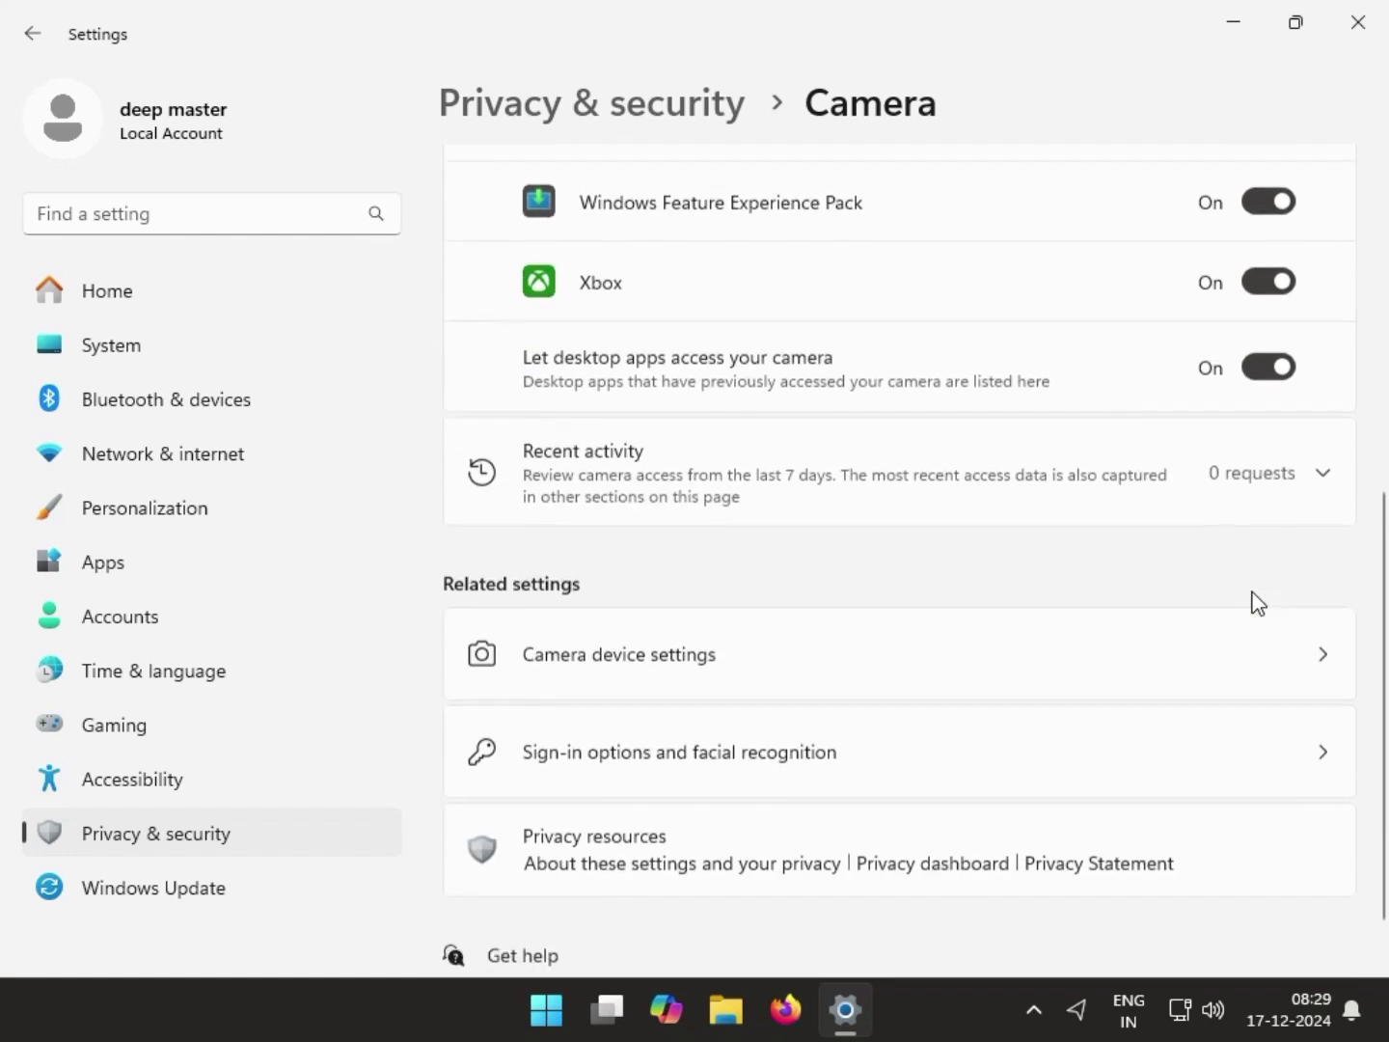
click(758, 604)
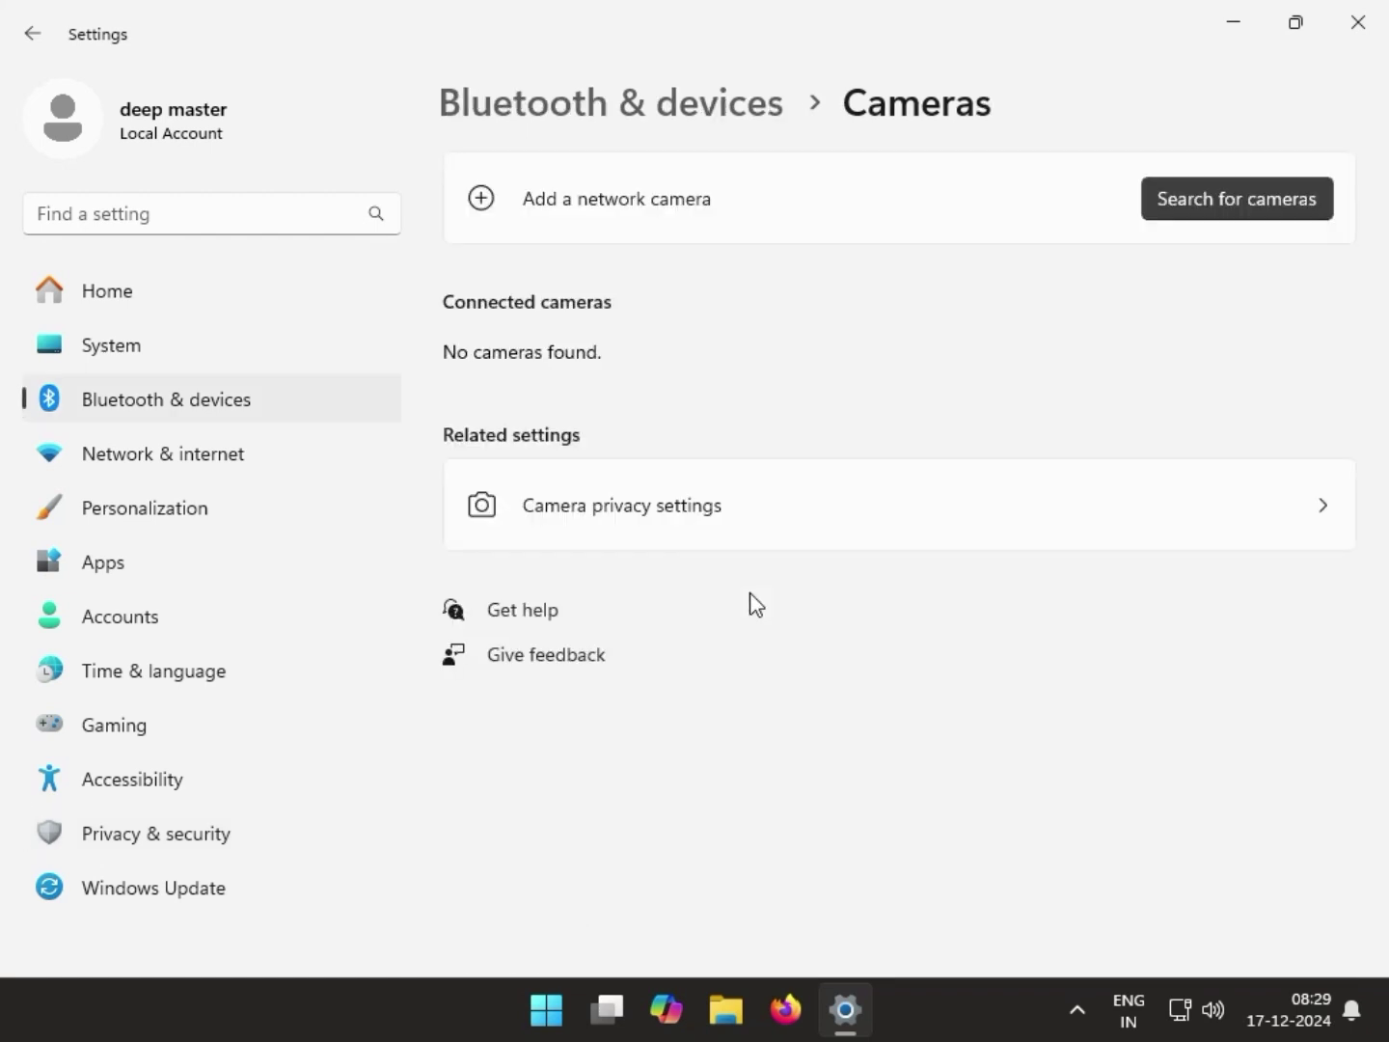
click(1348, 36)
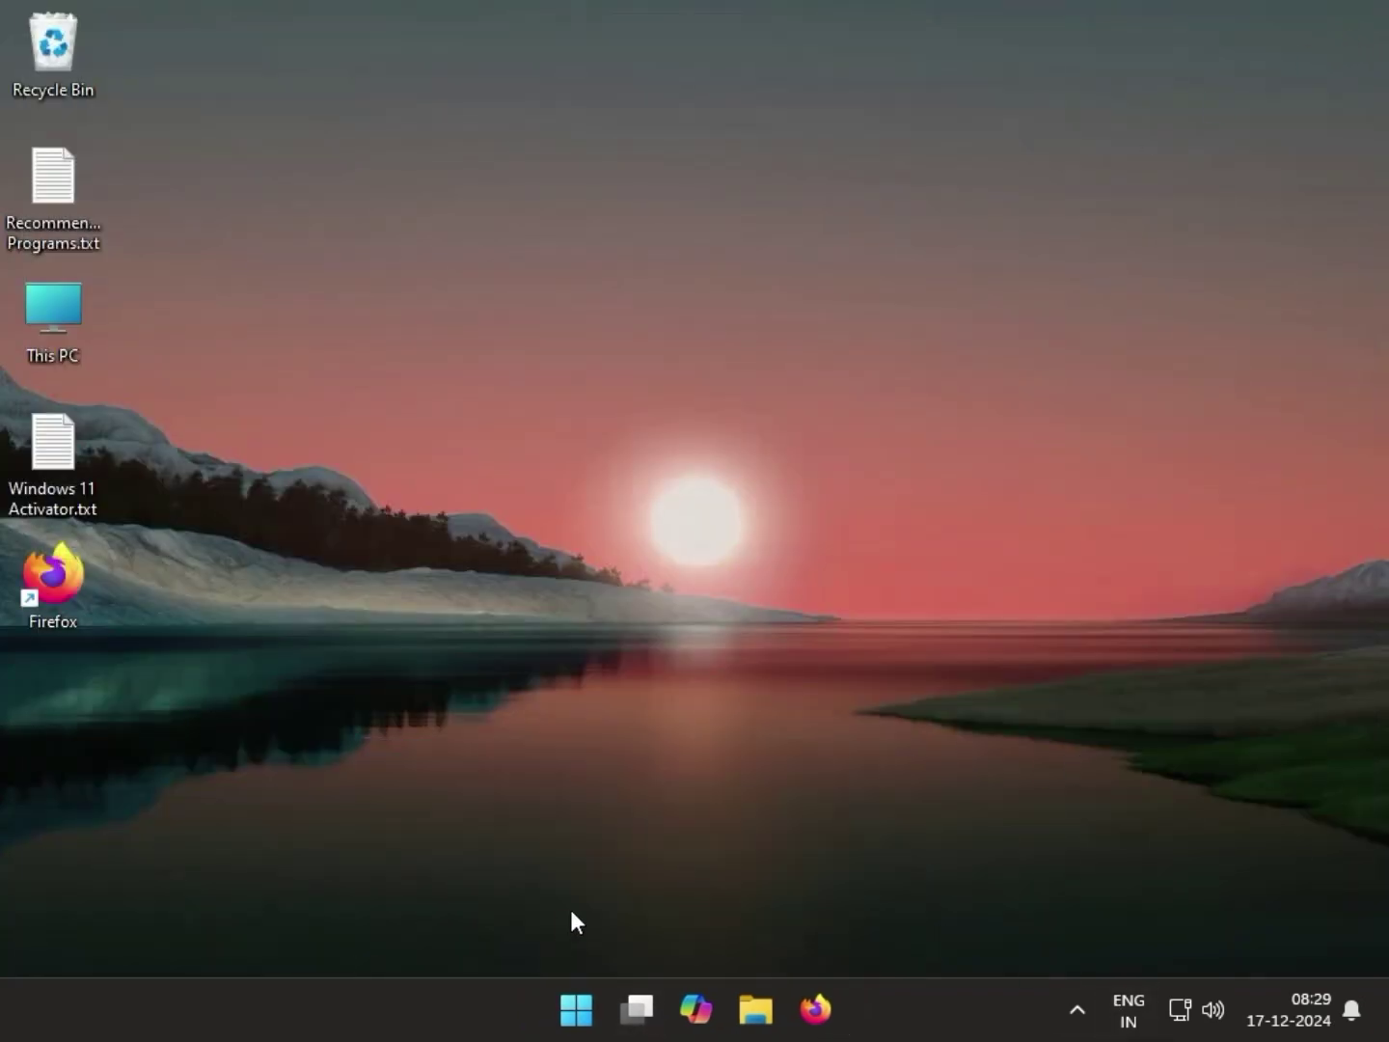
- Open the advanced options of the Camera app from the installed apps list in Windows Settings
click(577, 1010)
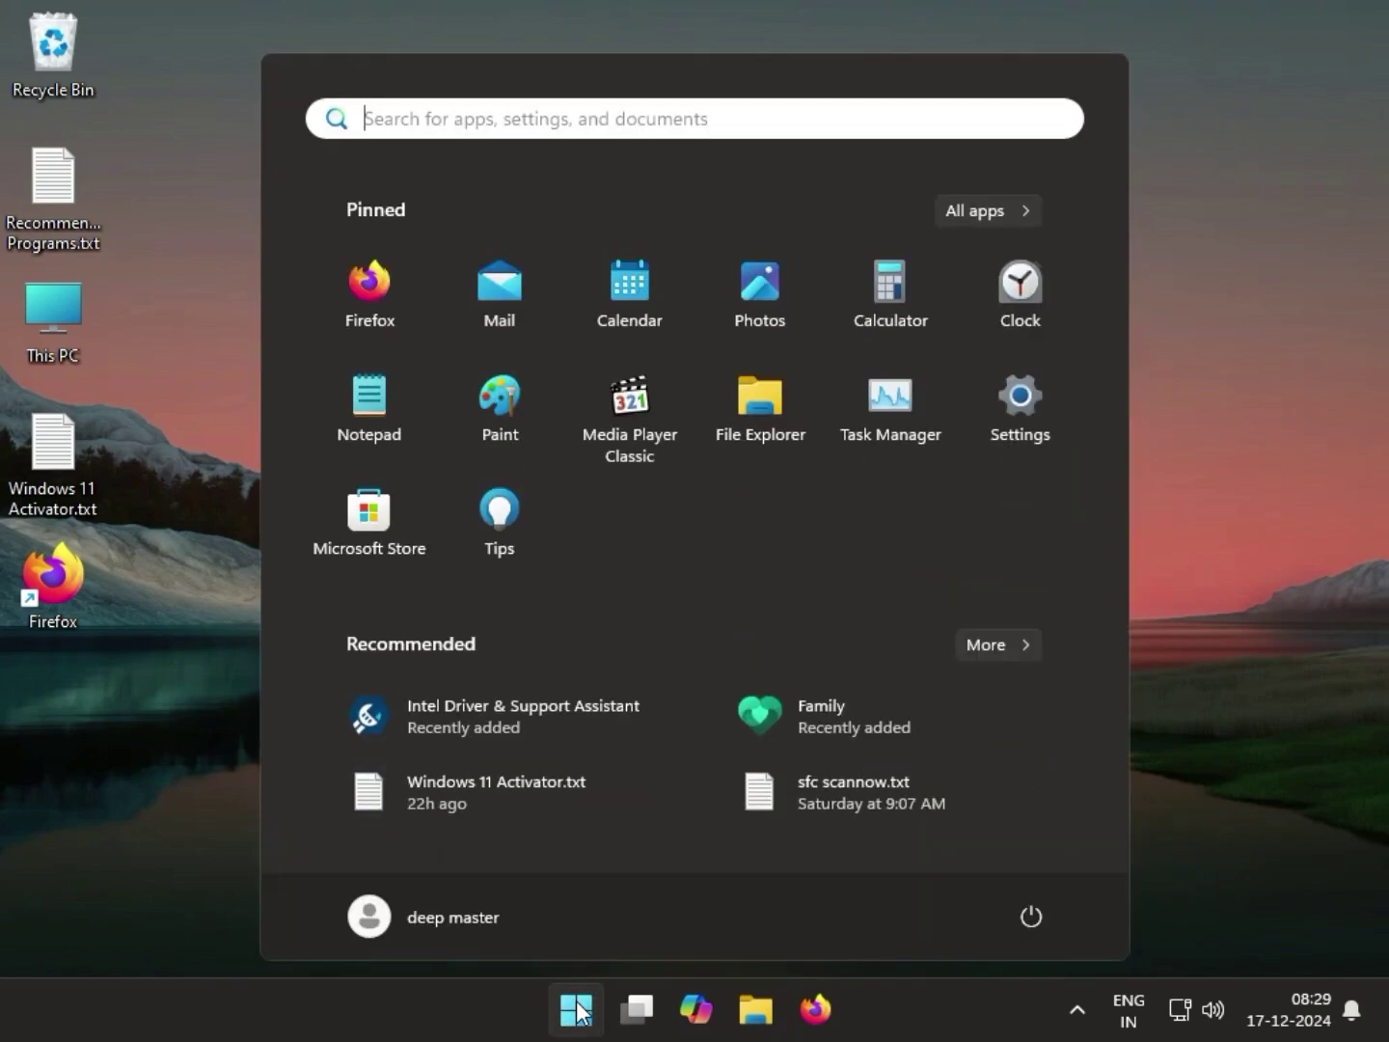
click(1020, 415)
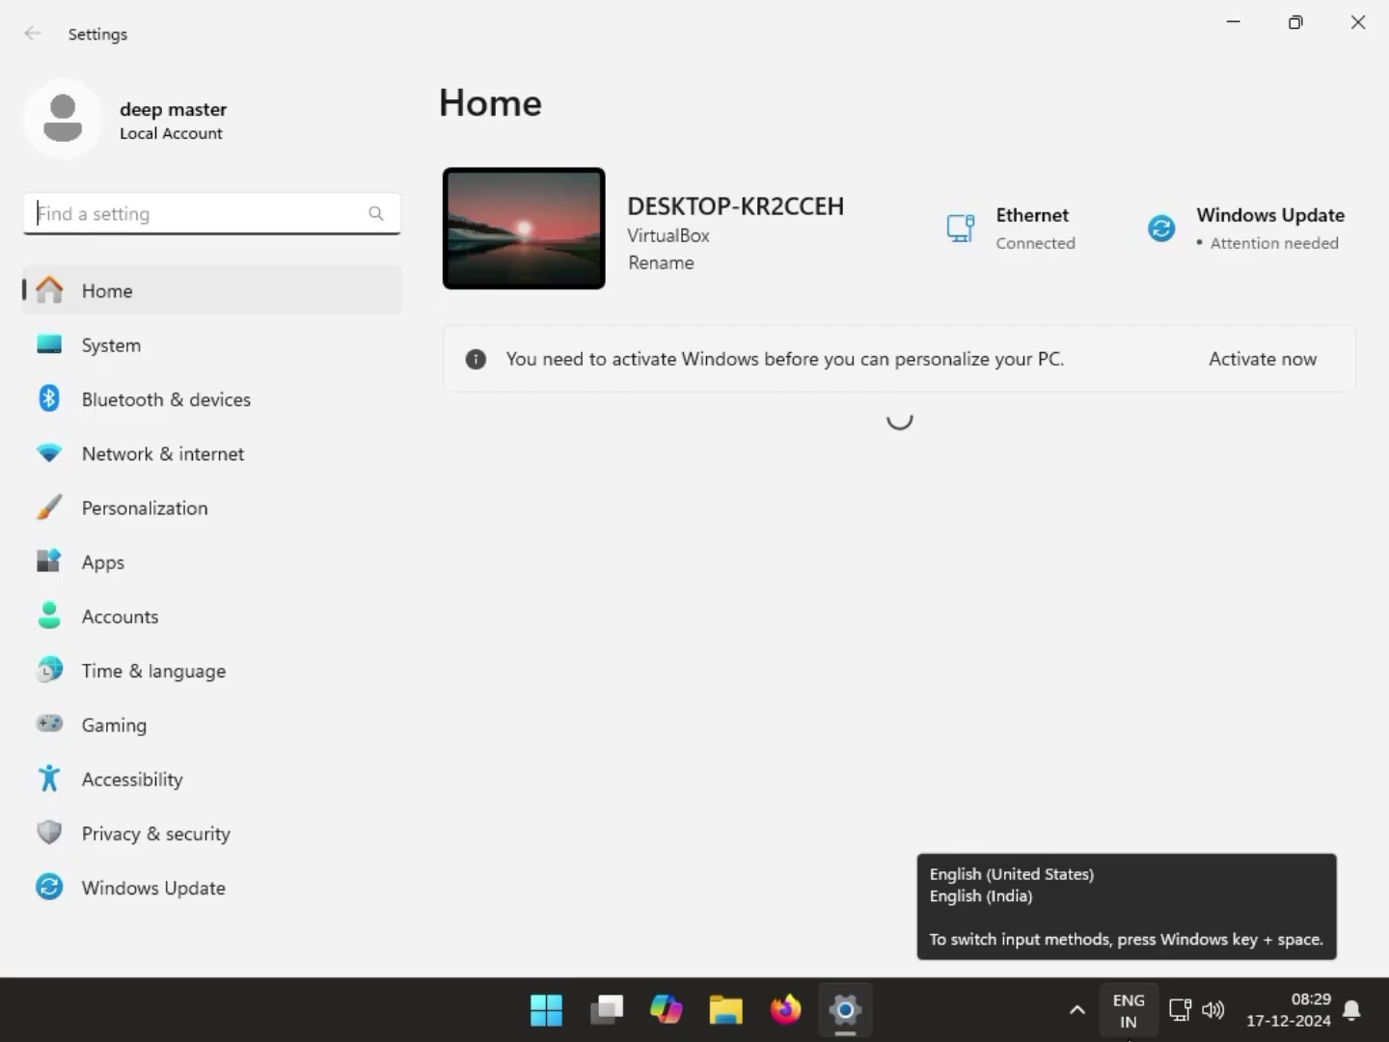
click(103, 564)
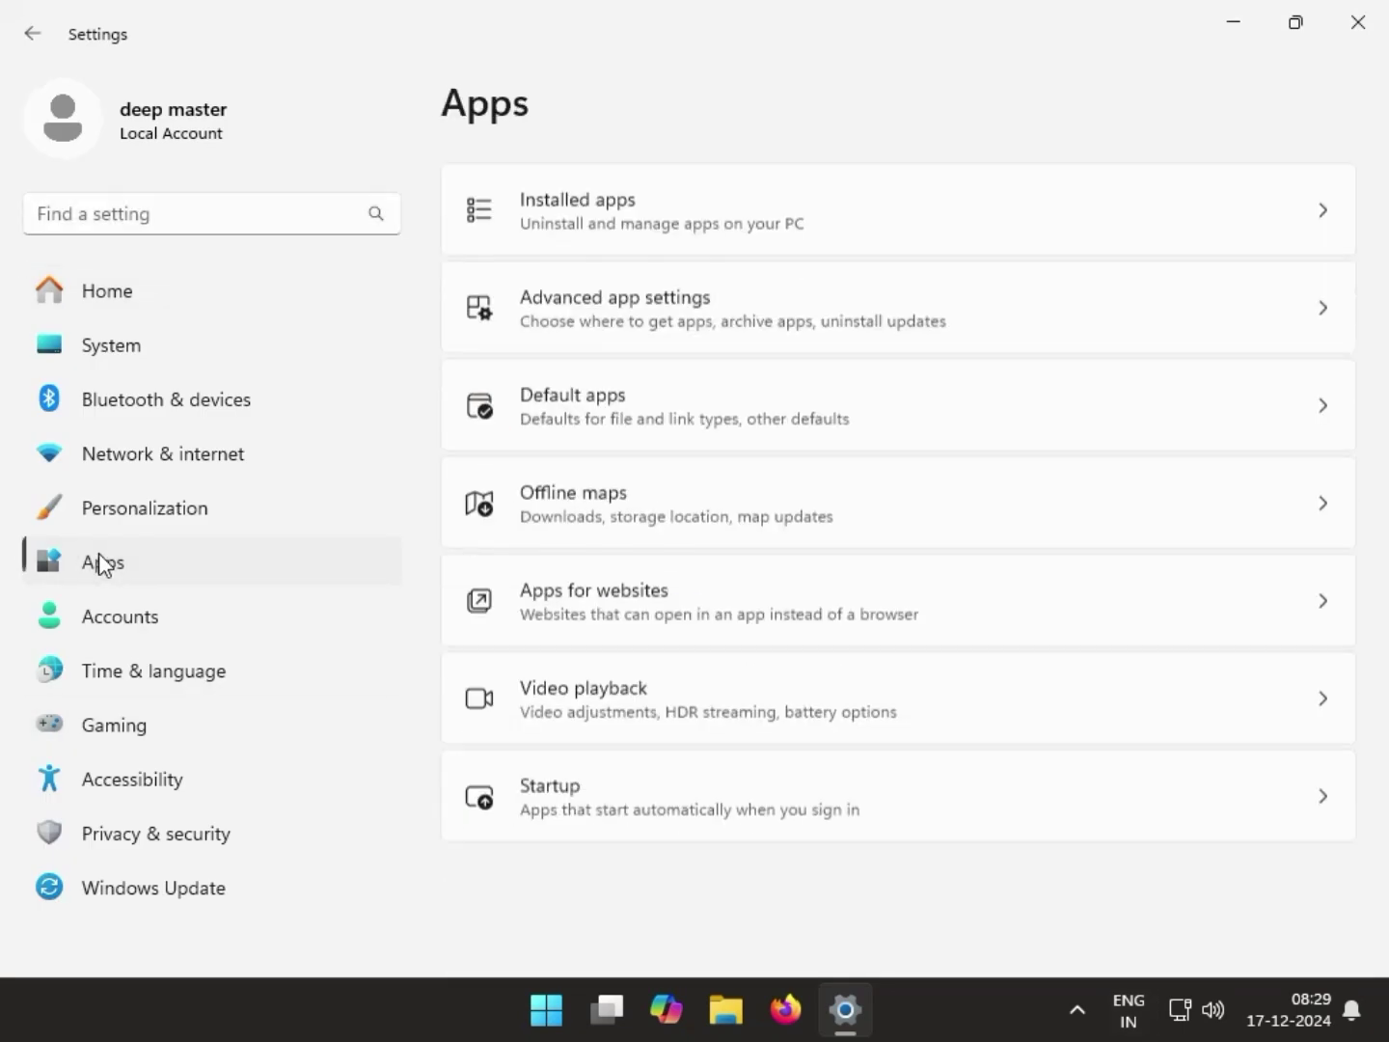
click(664, 248)
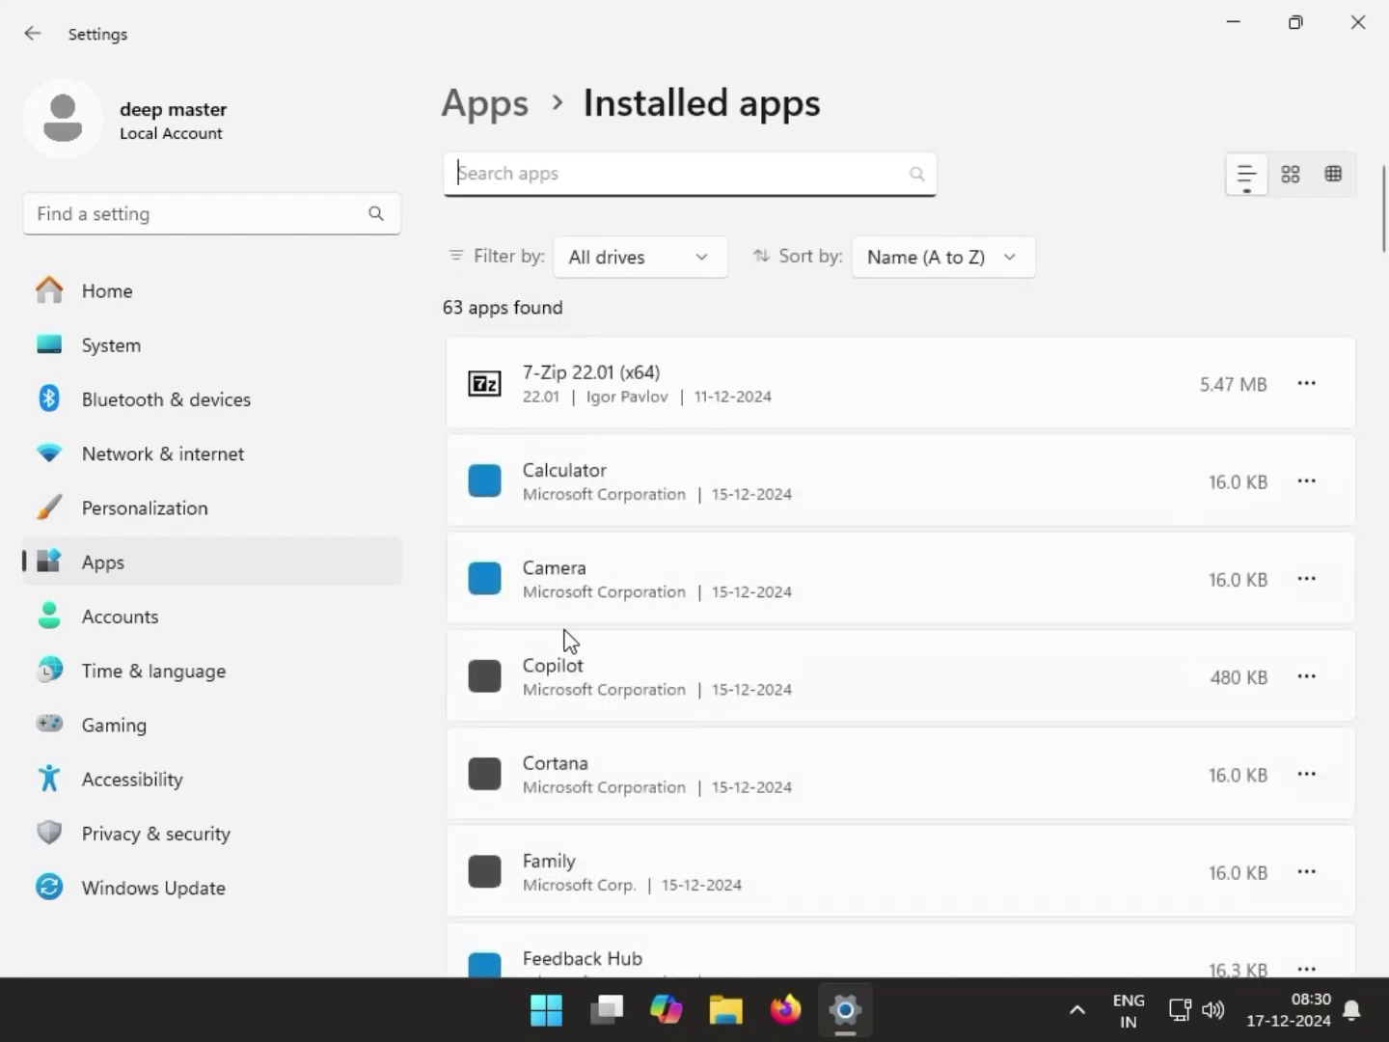
click(1308, 580)
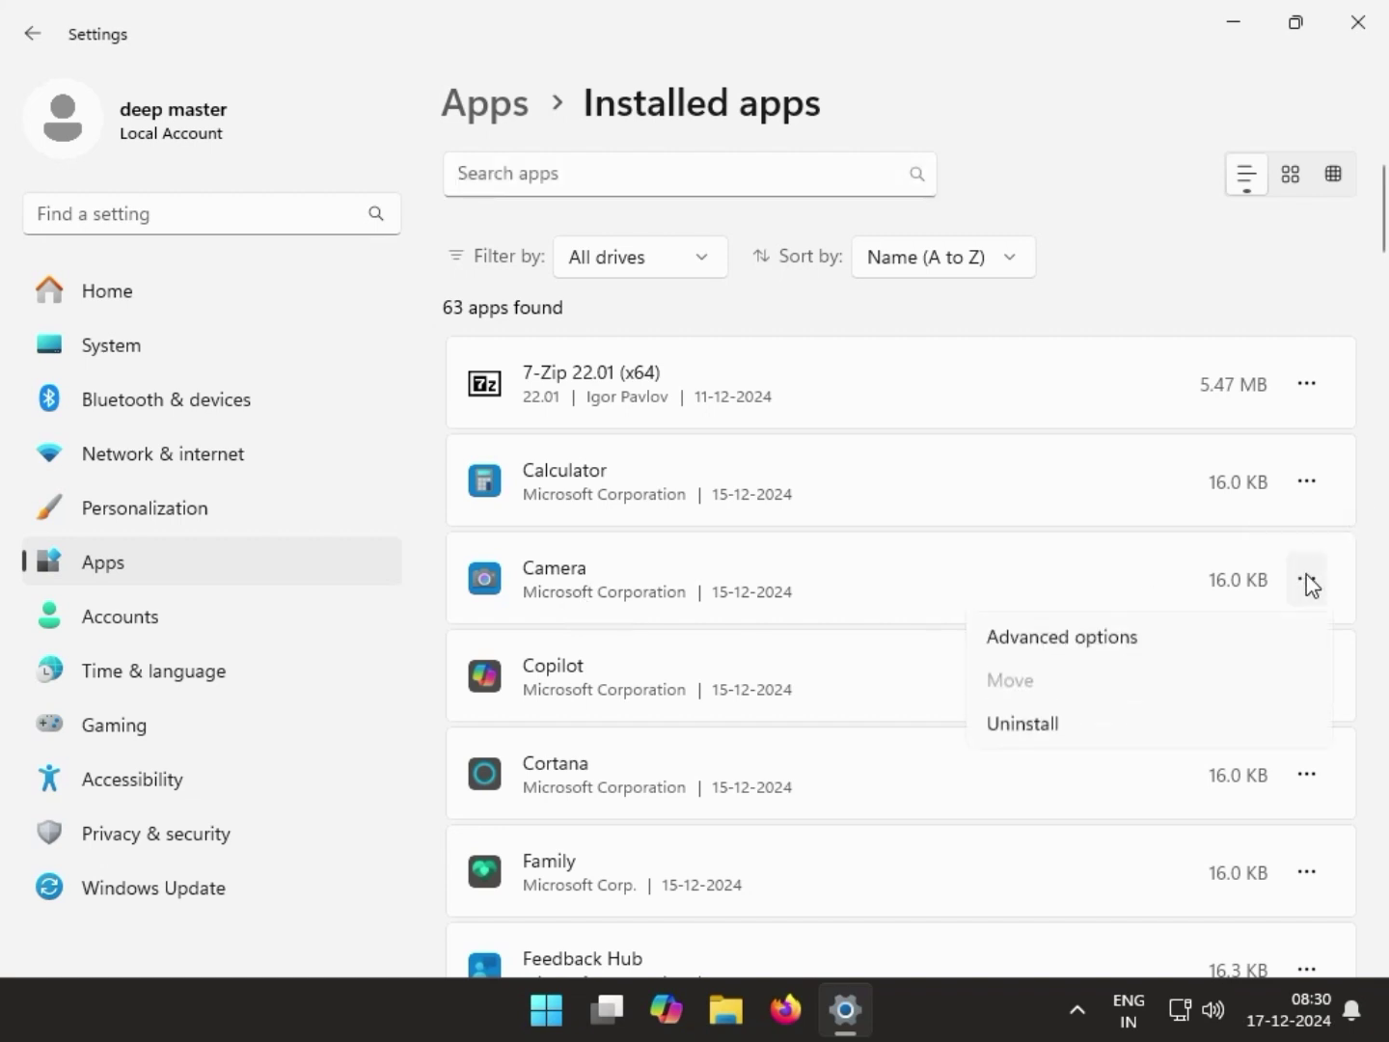
click(1050, 653)
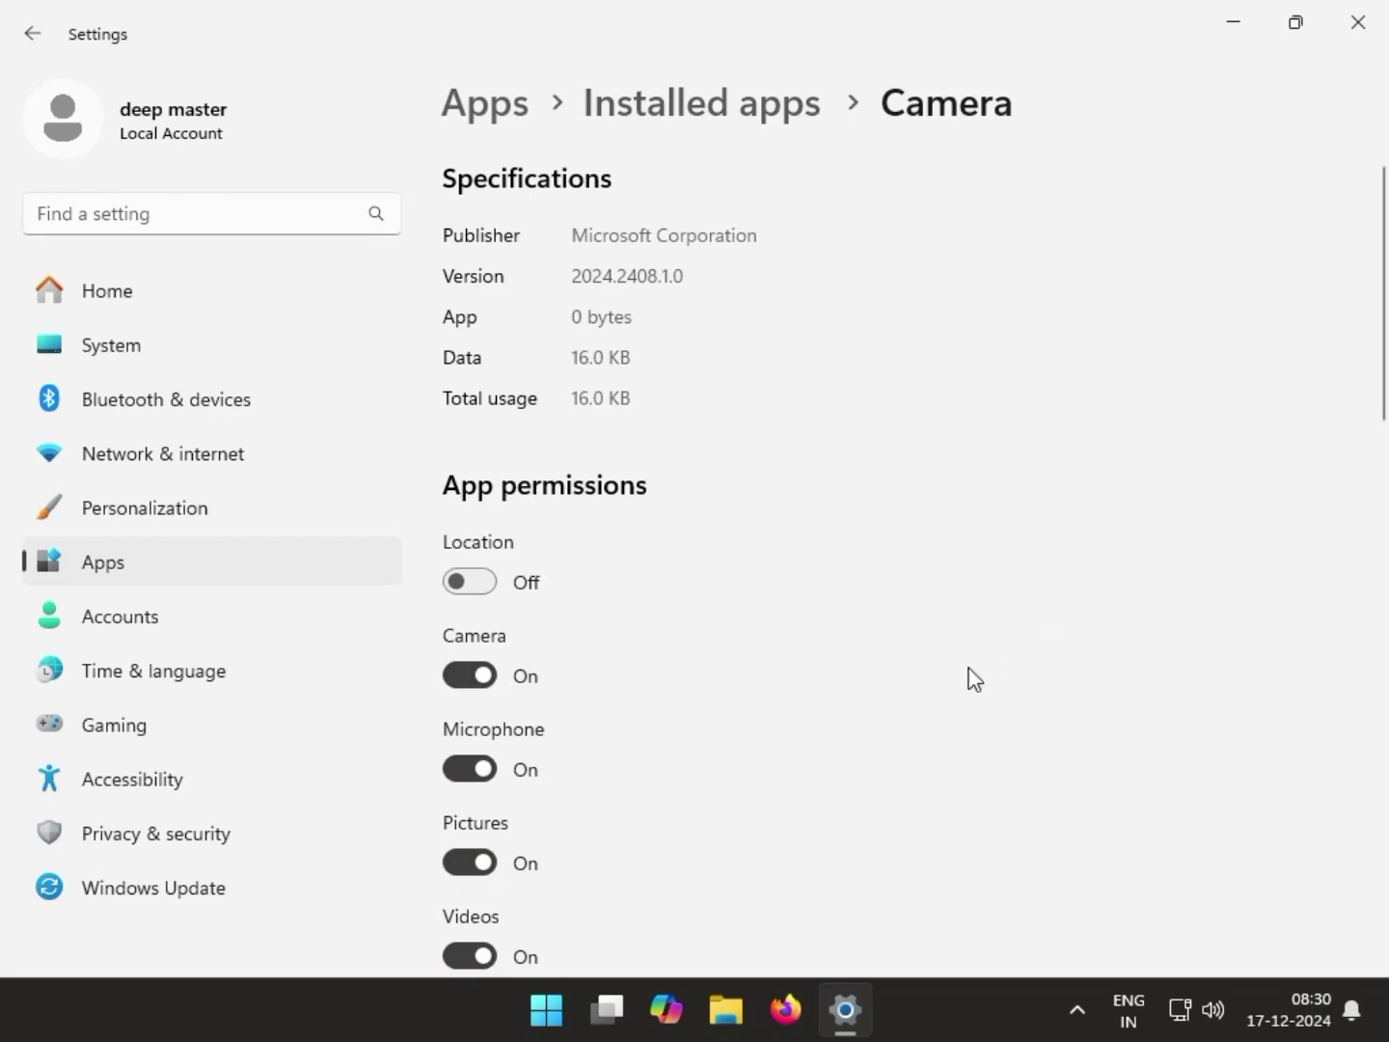
- Reset the Camera app with its data, repair it as well, and close Settings
scroll(869, 720, down, 10)
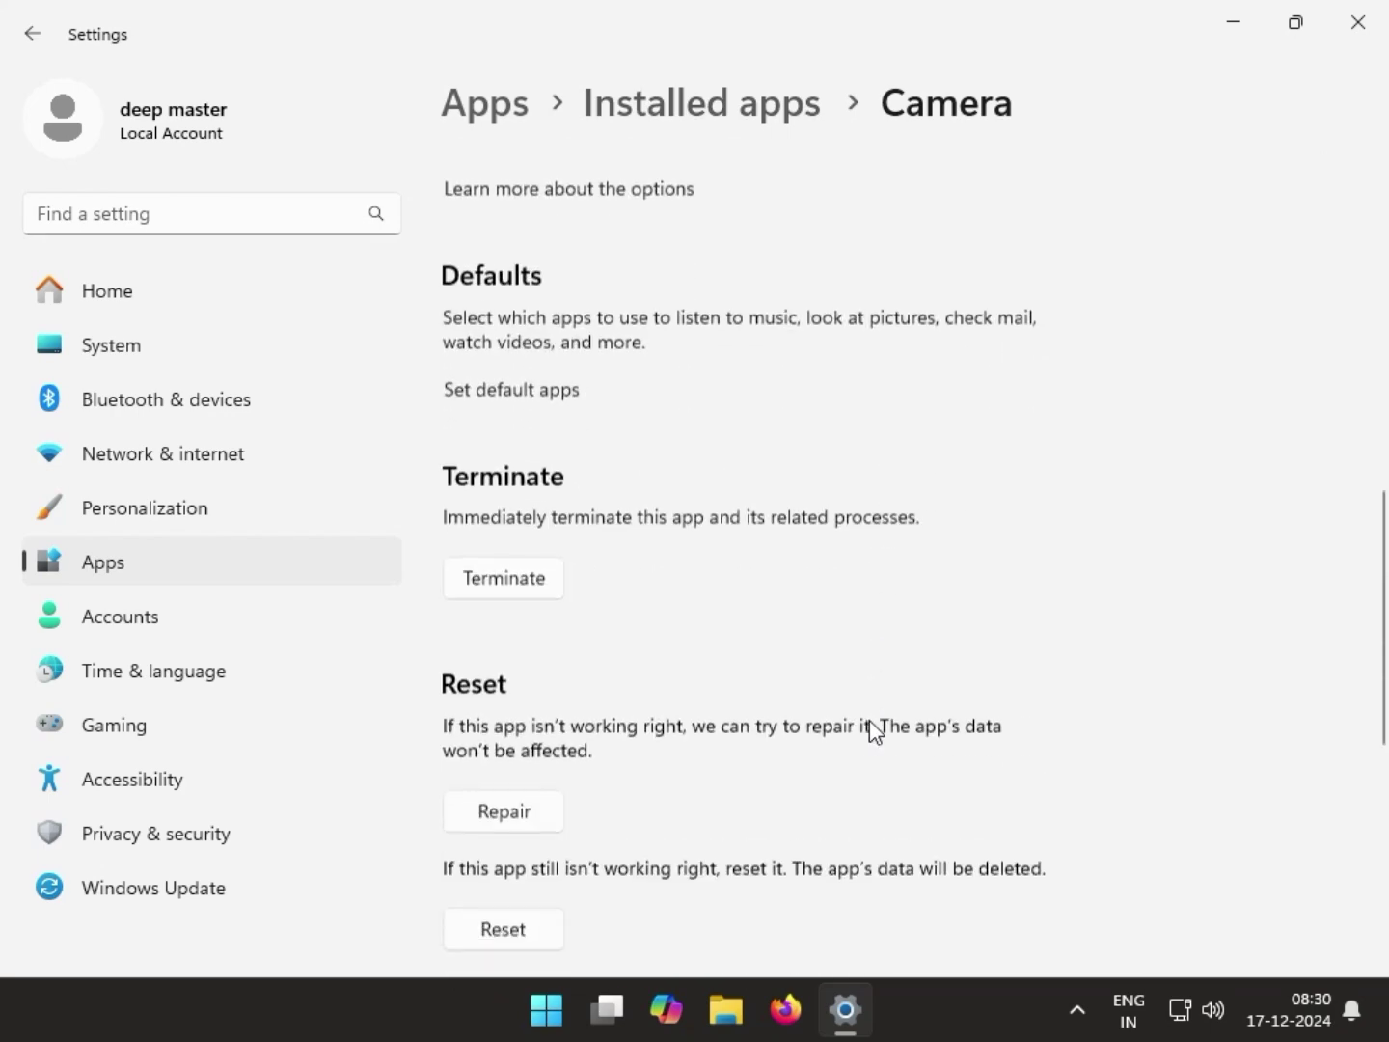
scroll(869, 720, down, 3)
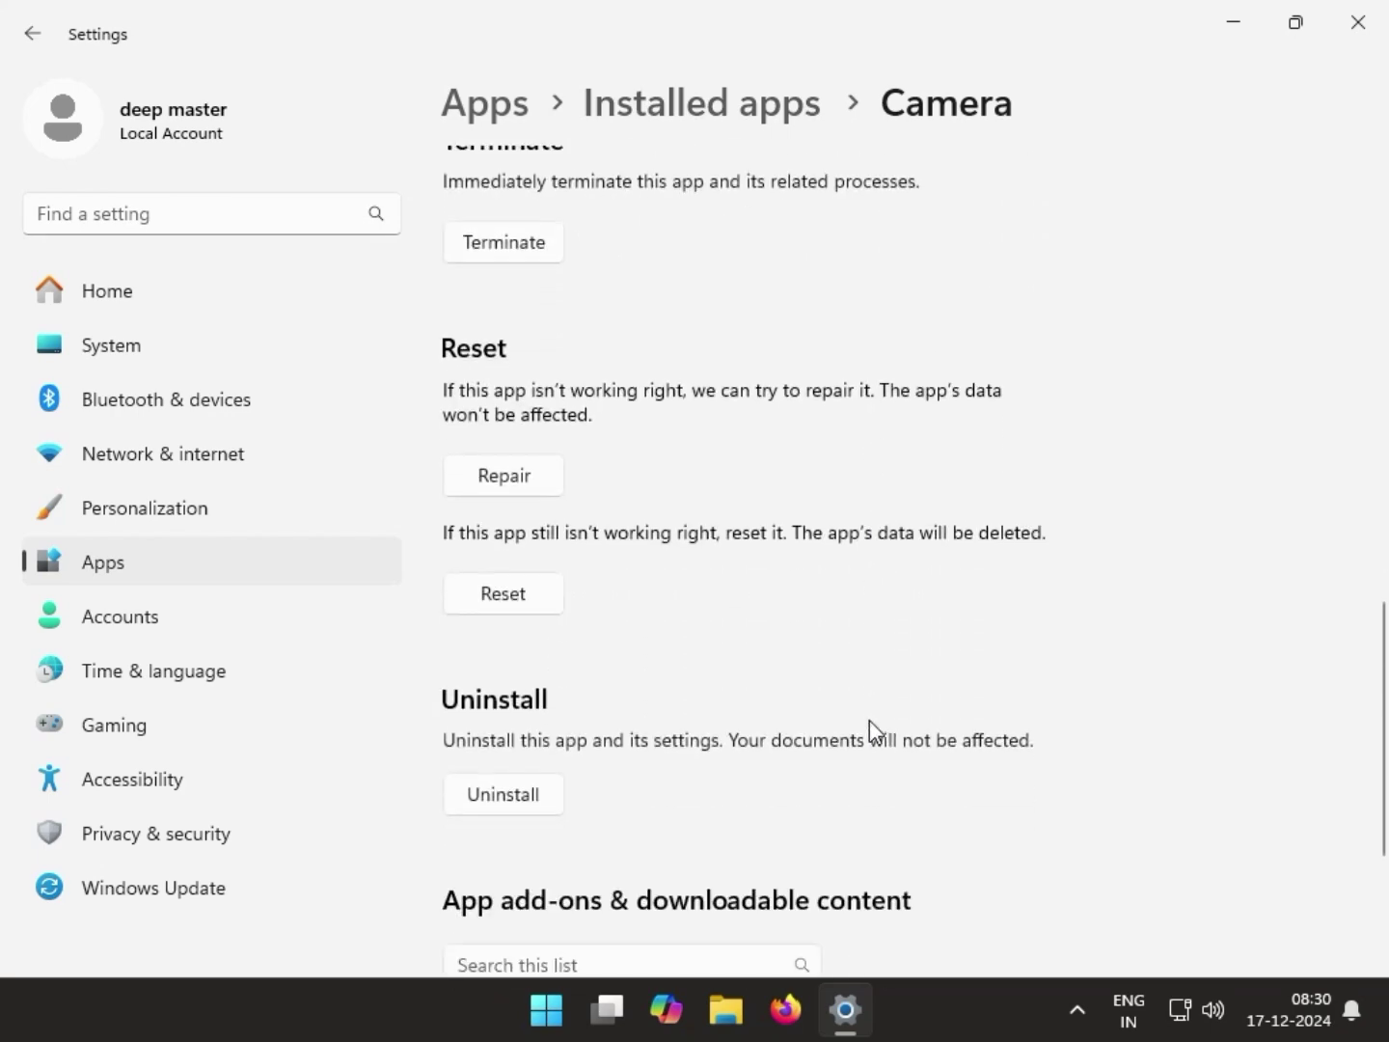
click(495, 596)
click(636, 539)
click(505, 476)
click(1359, 22)
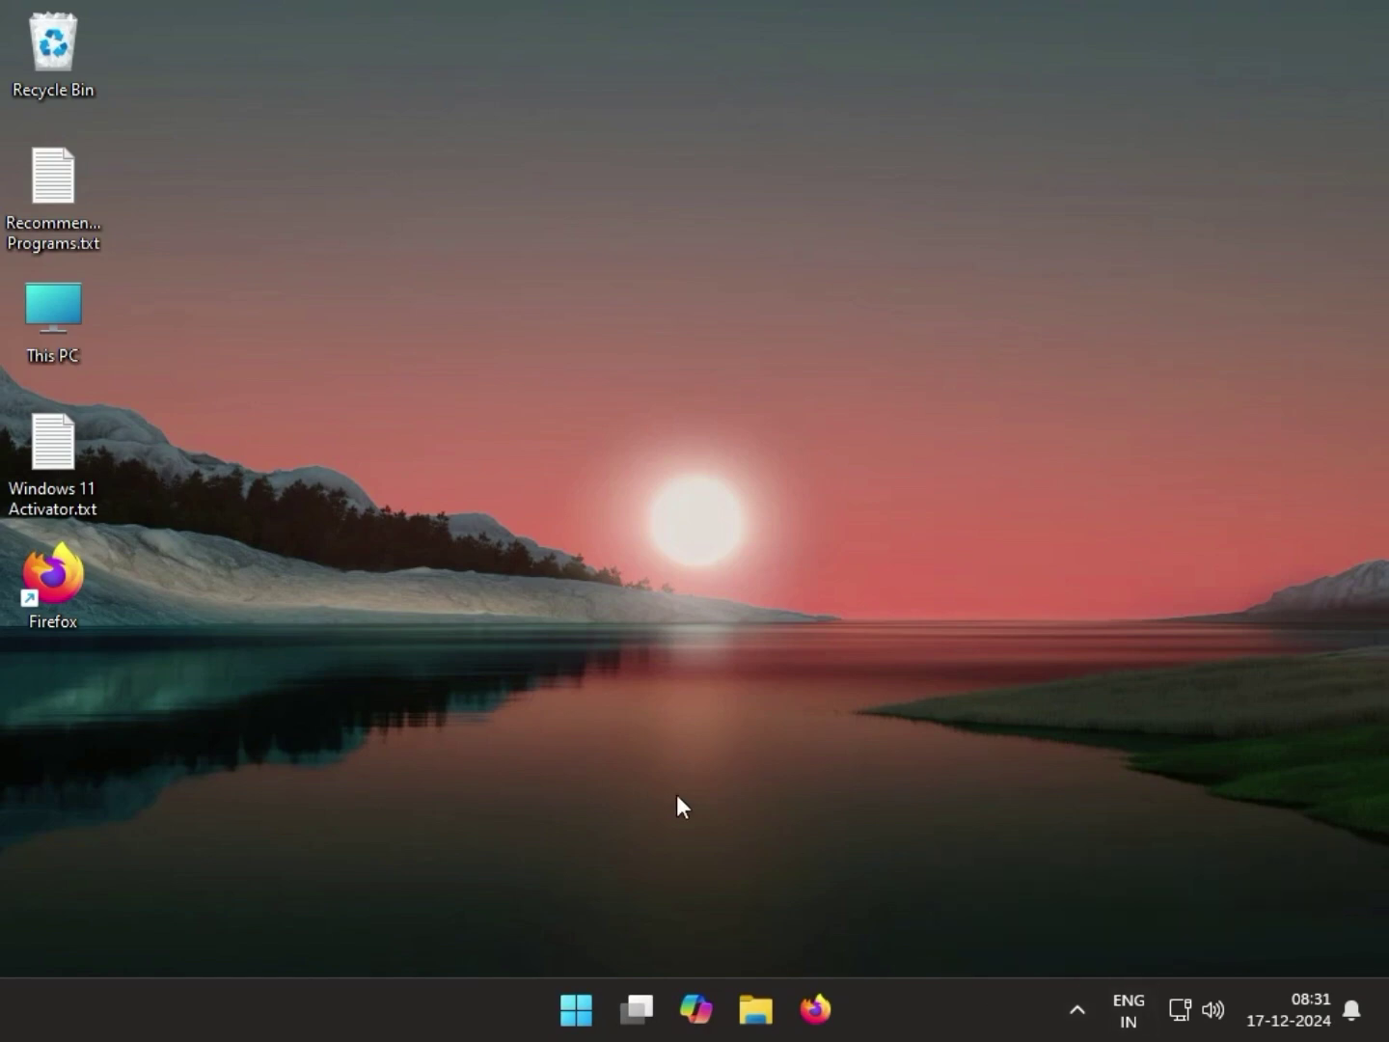
- Scan for hardware changes in Device Manager and close it
right_click(577, 1015)
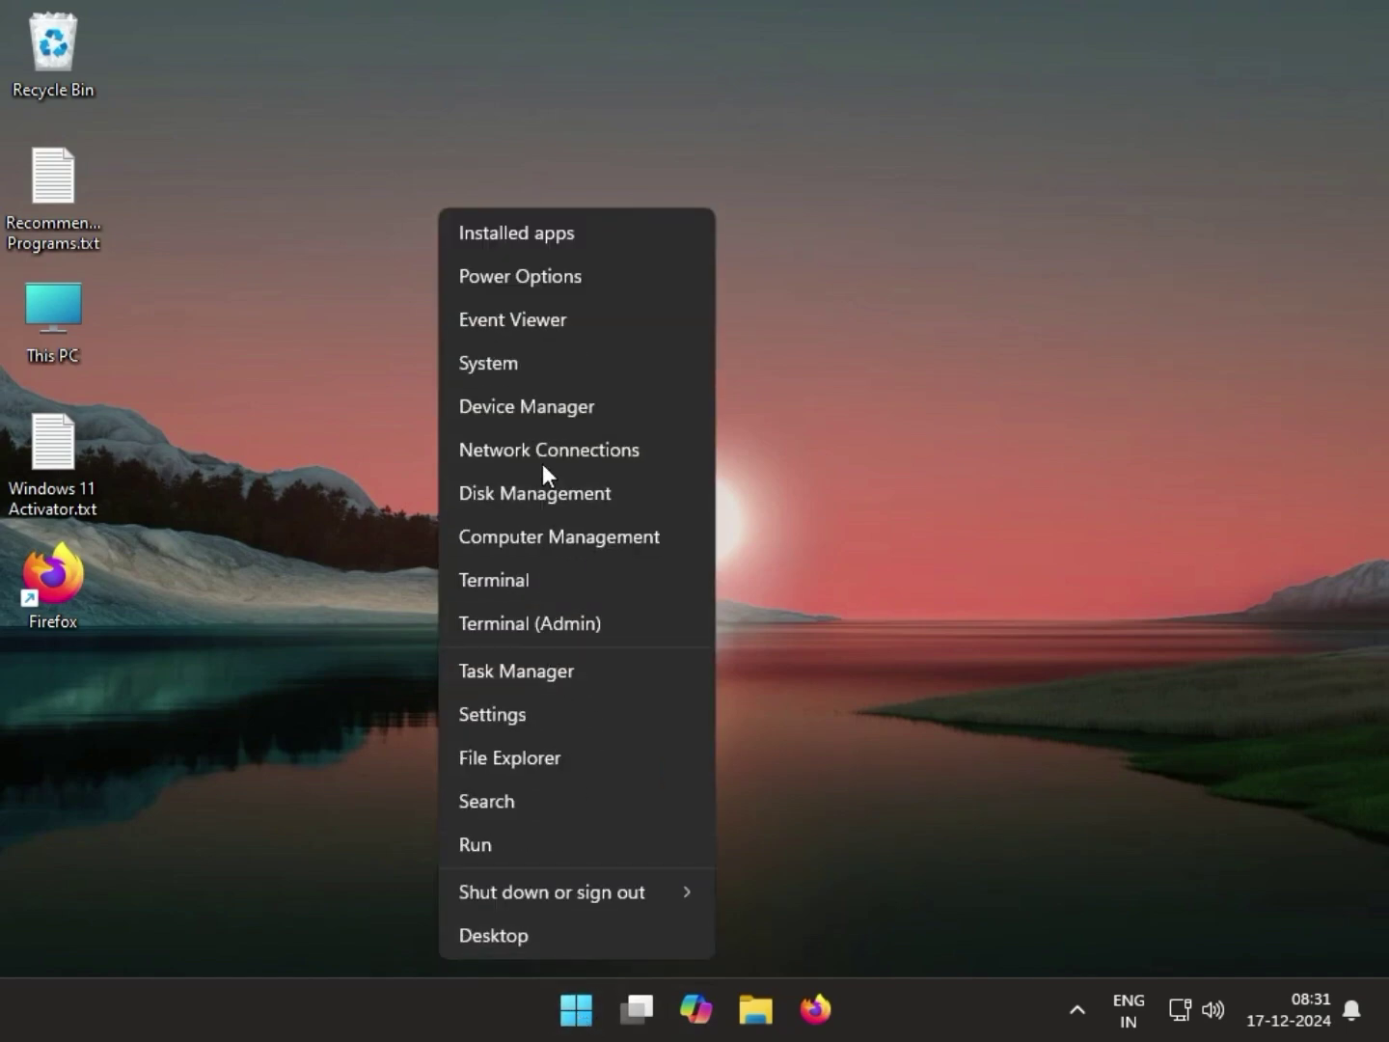
click(536, 406)
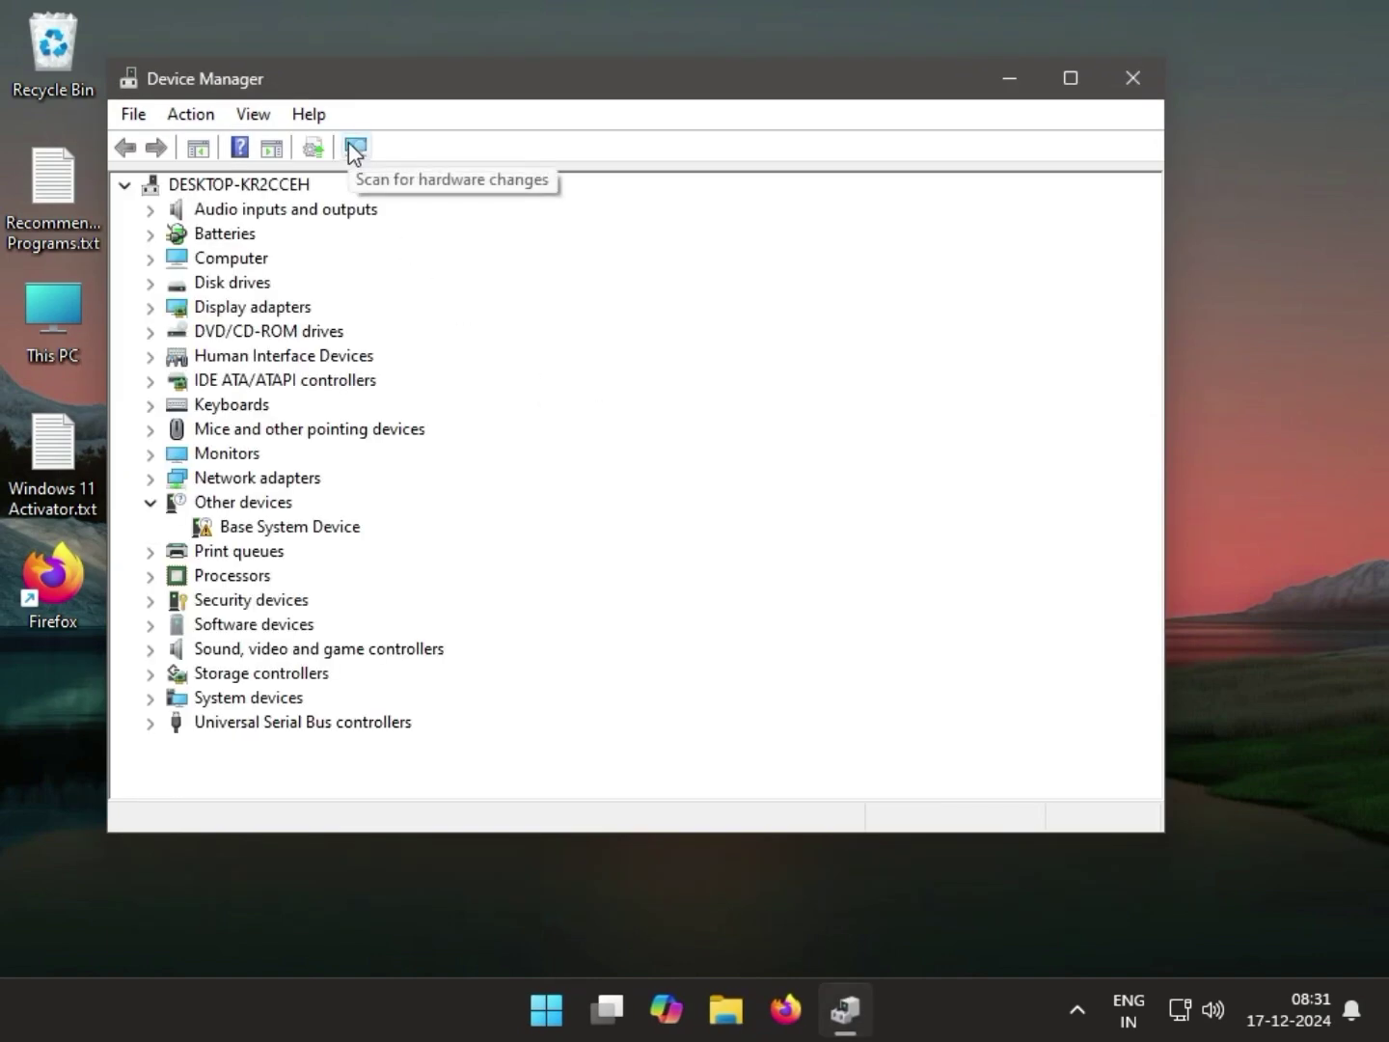
click(354, 150)
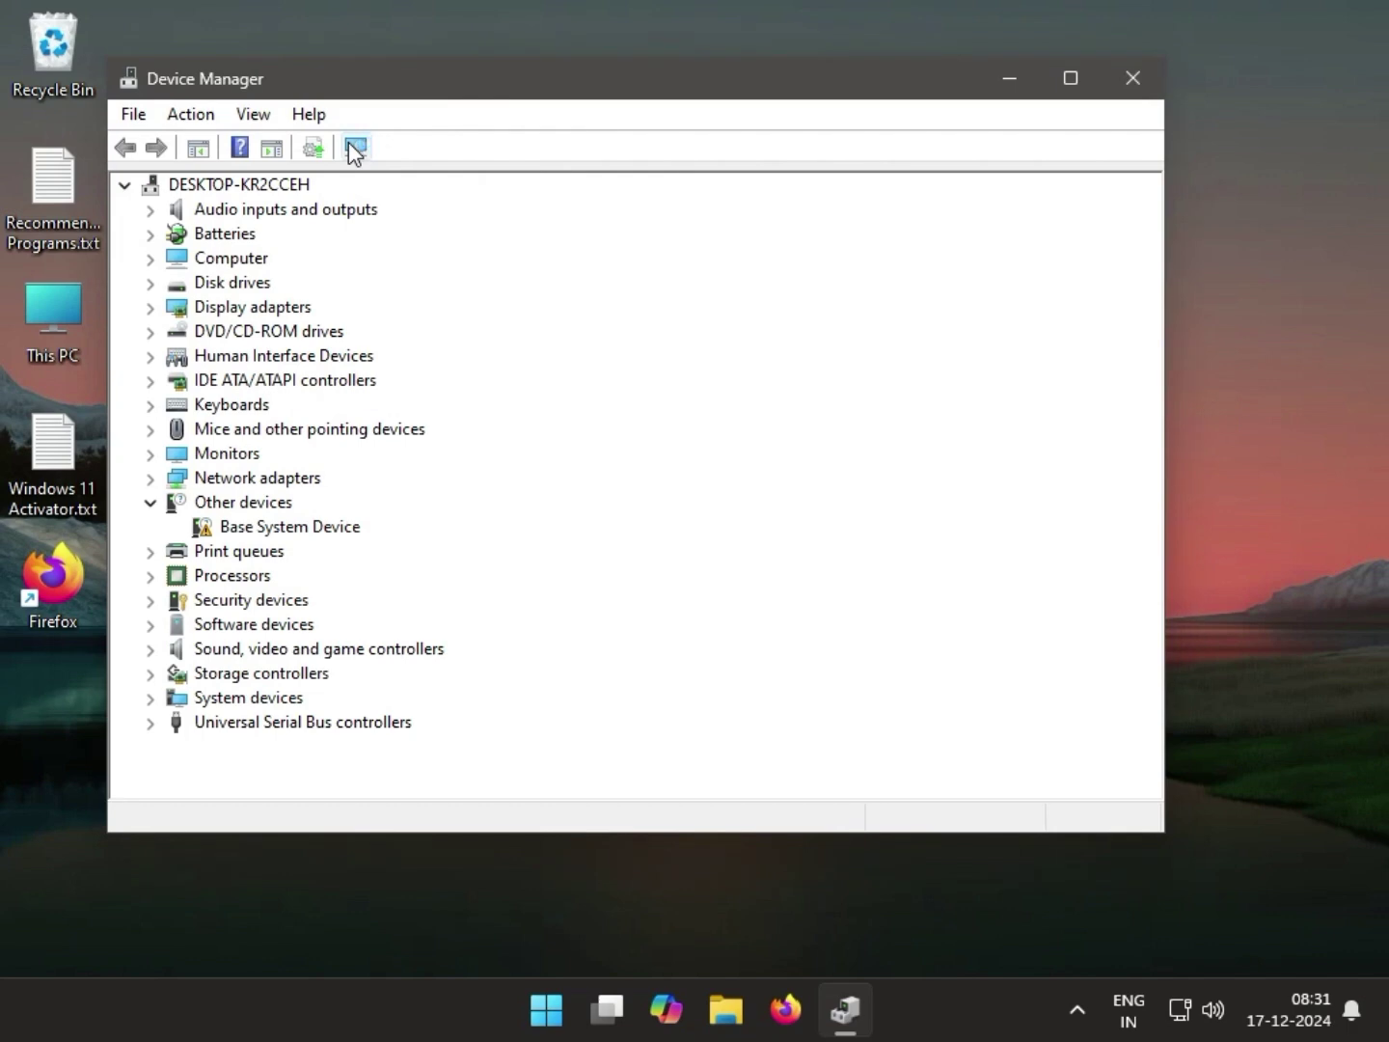
click(1125, 92)
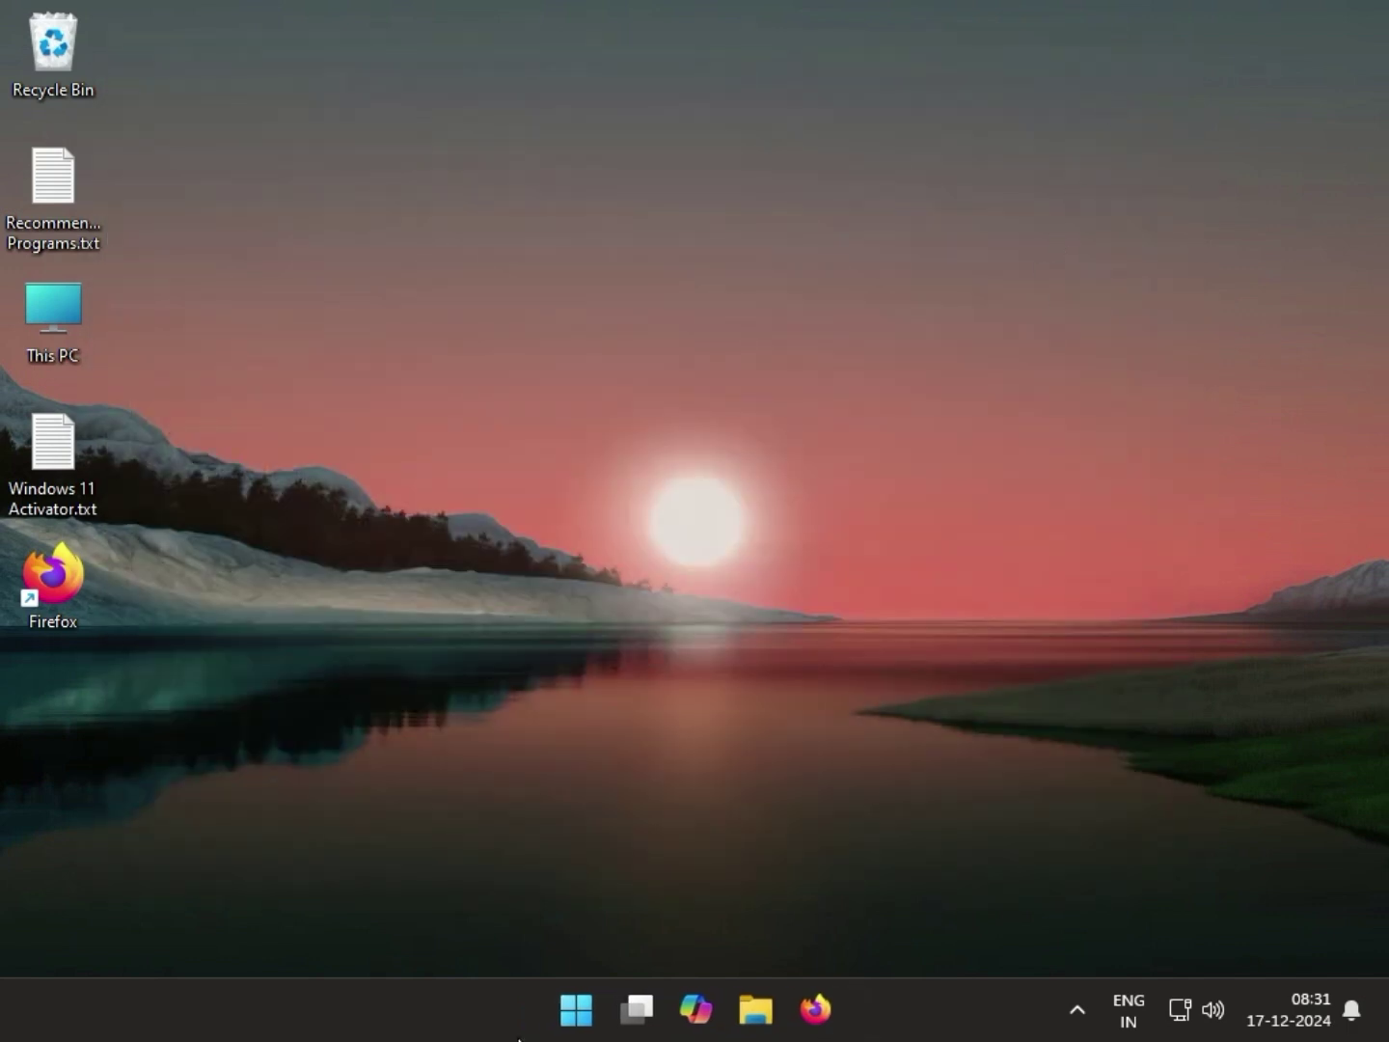
- Check for updates in Windows Update, highlight the KB number of the listed Defender update, and close Settings
click(584, 1015)
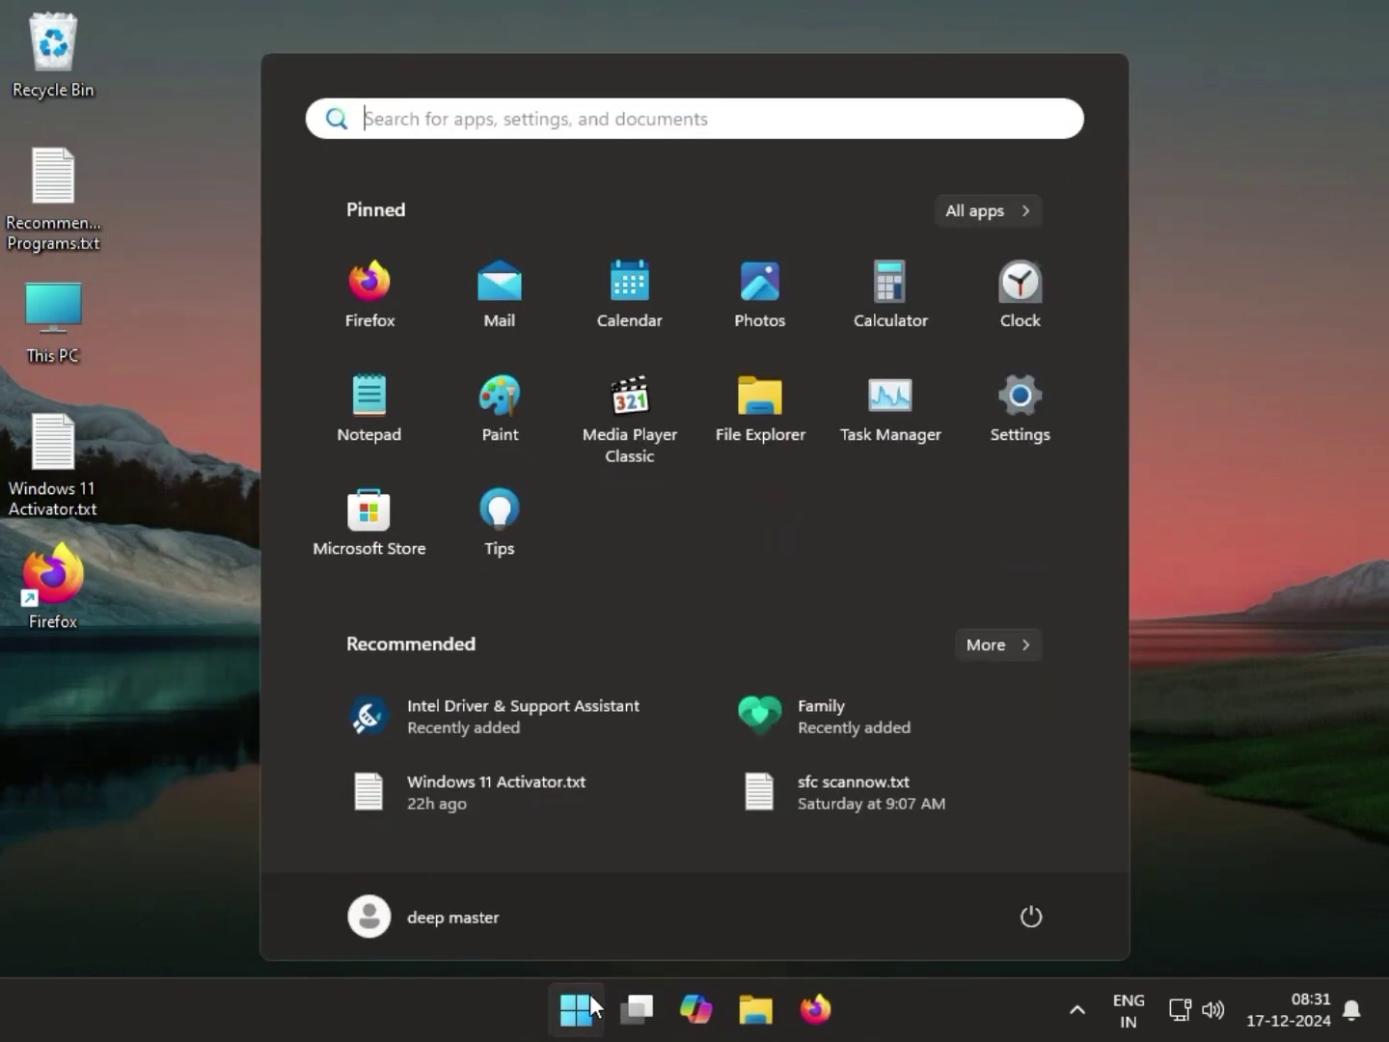
click(1033, 422)
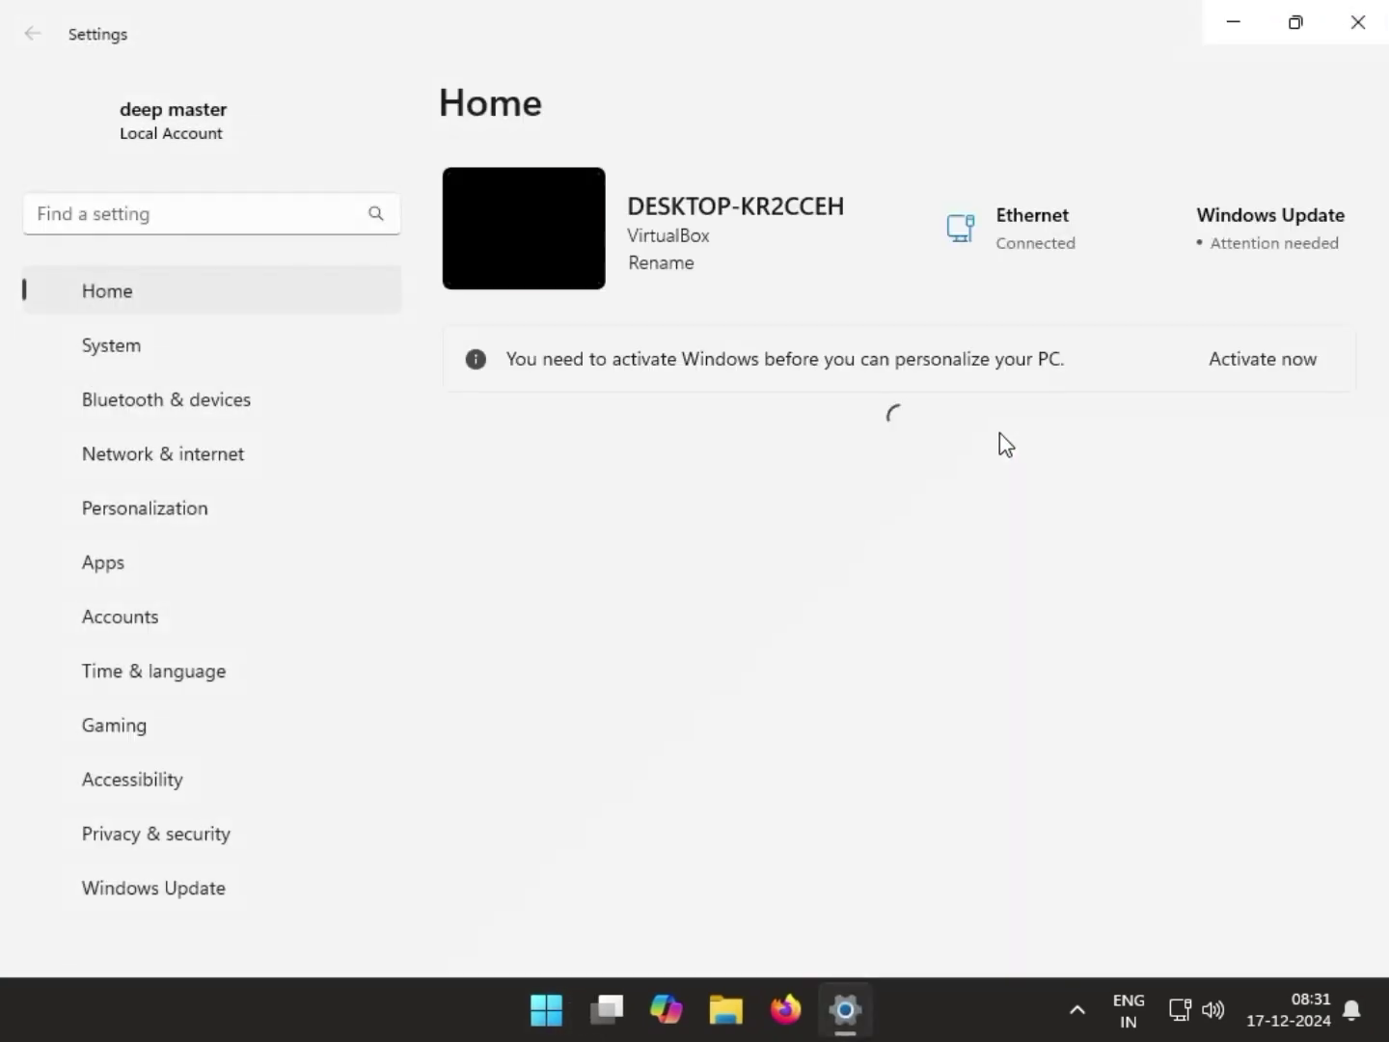
click(170, 899)
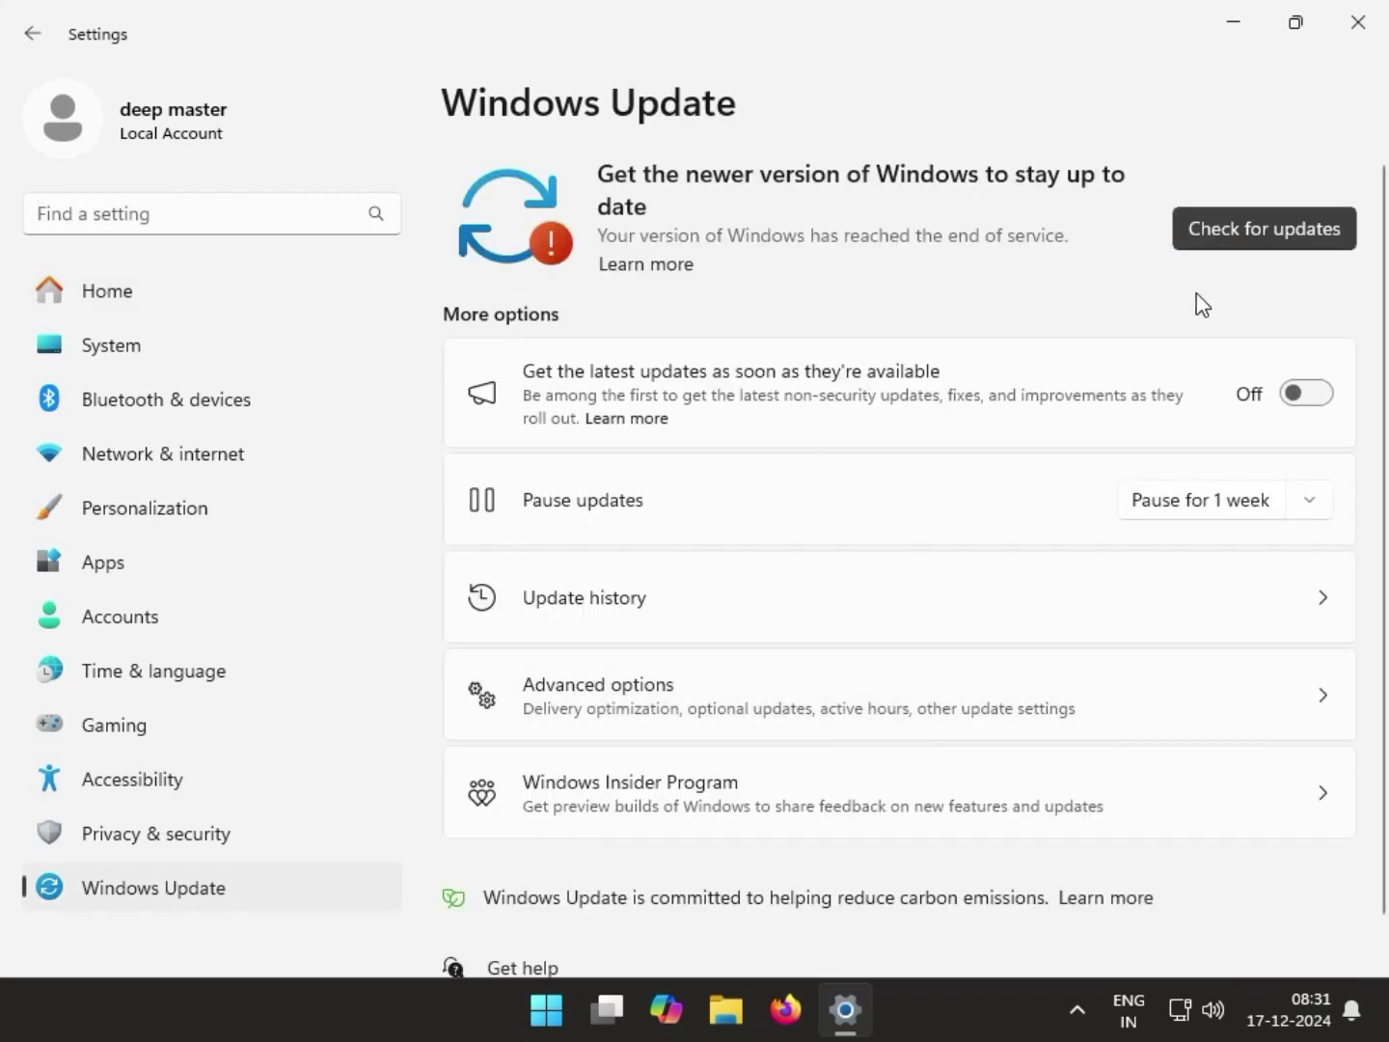
click(1241, 241)
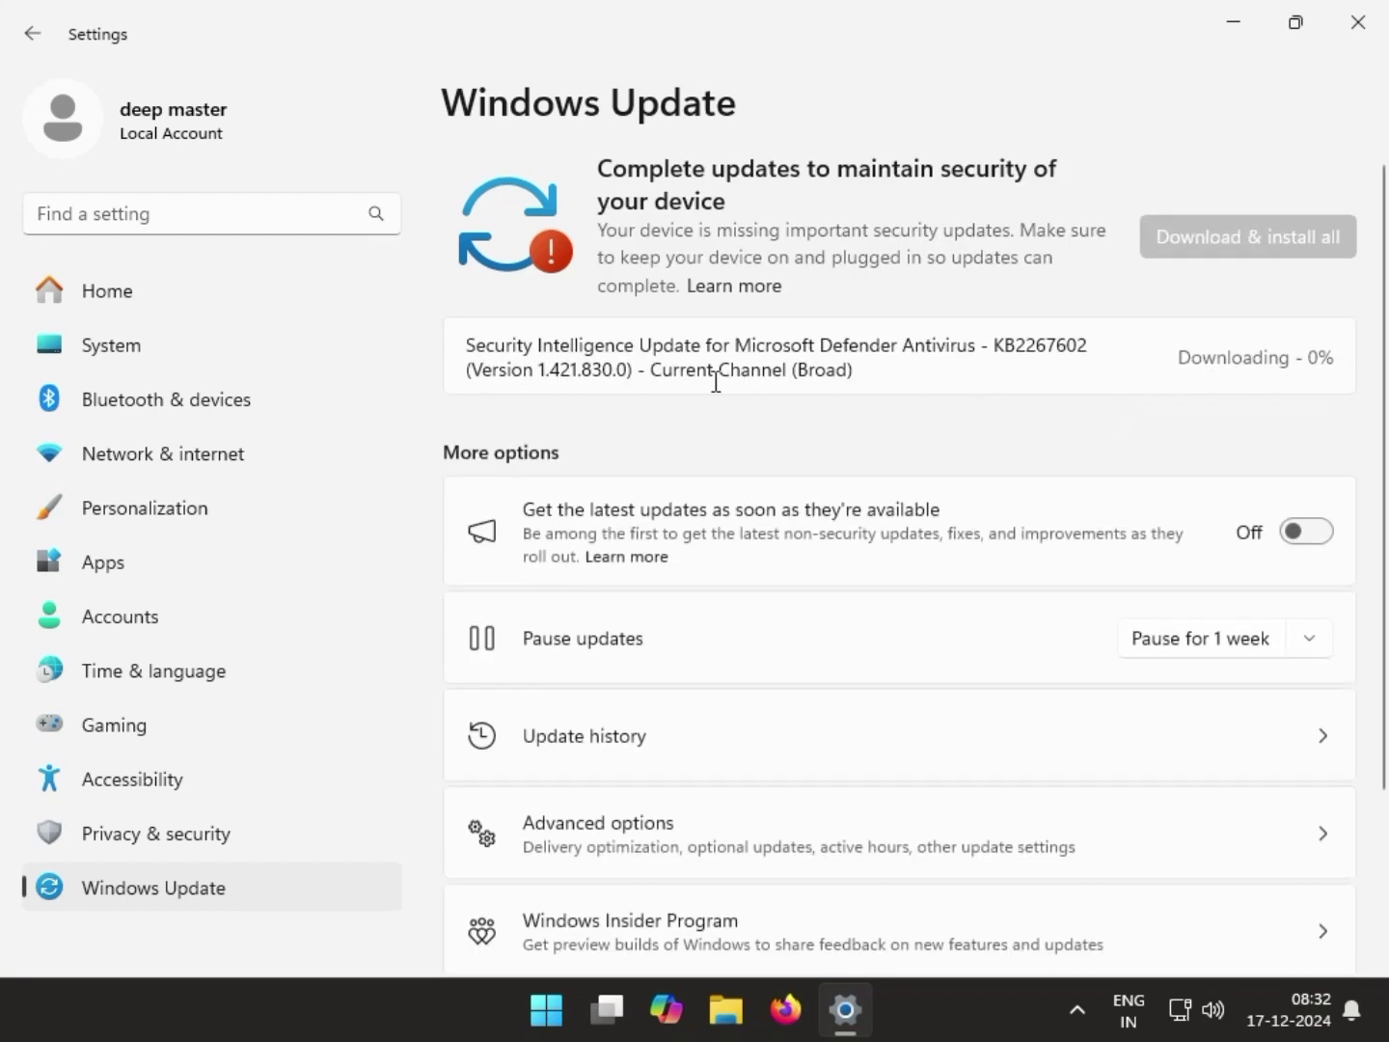
drag(995, 347, 1084, 348)
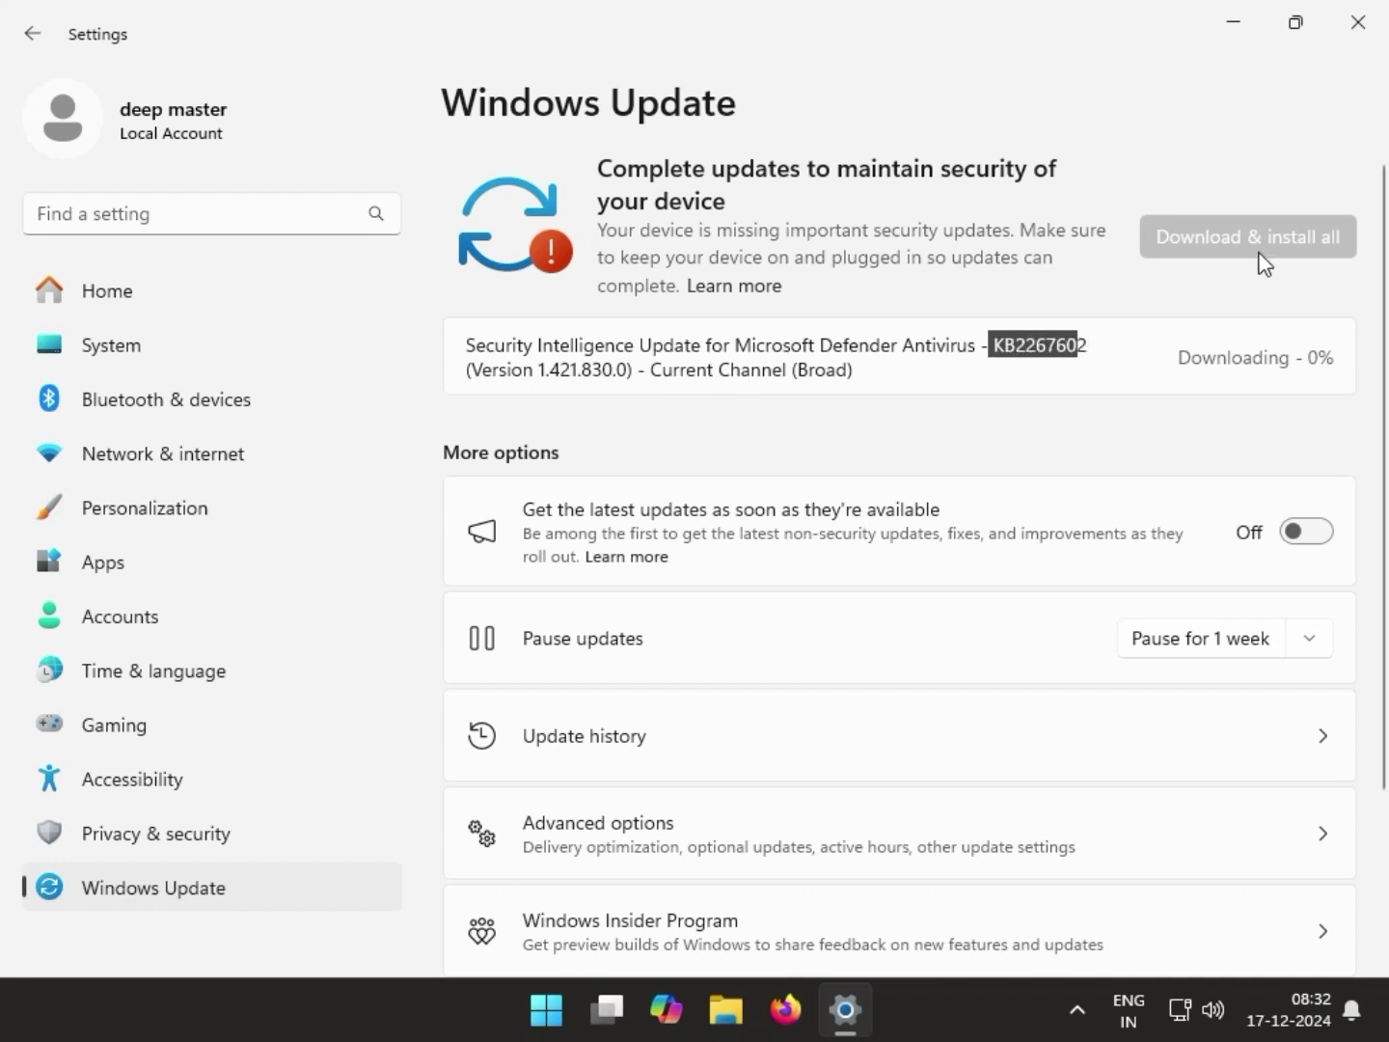
click(1358, 21)
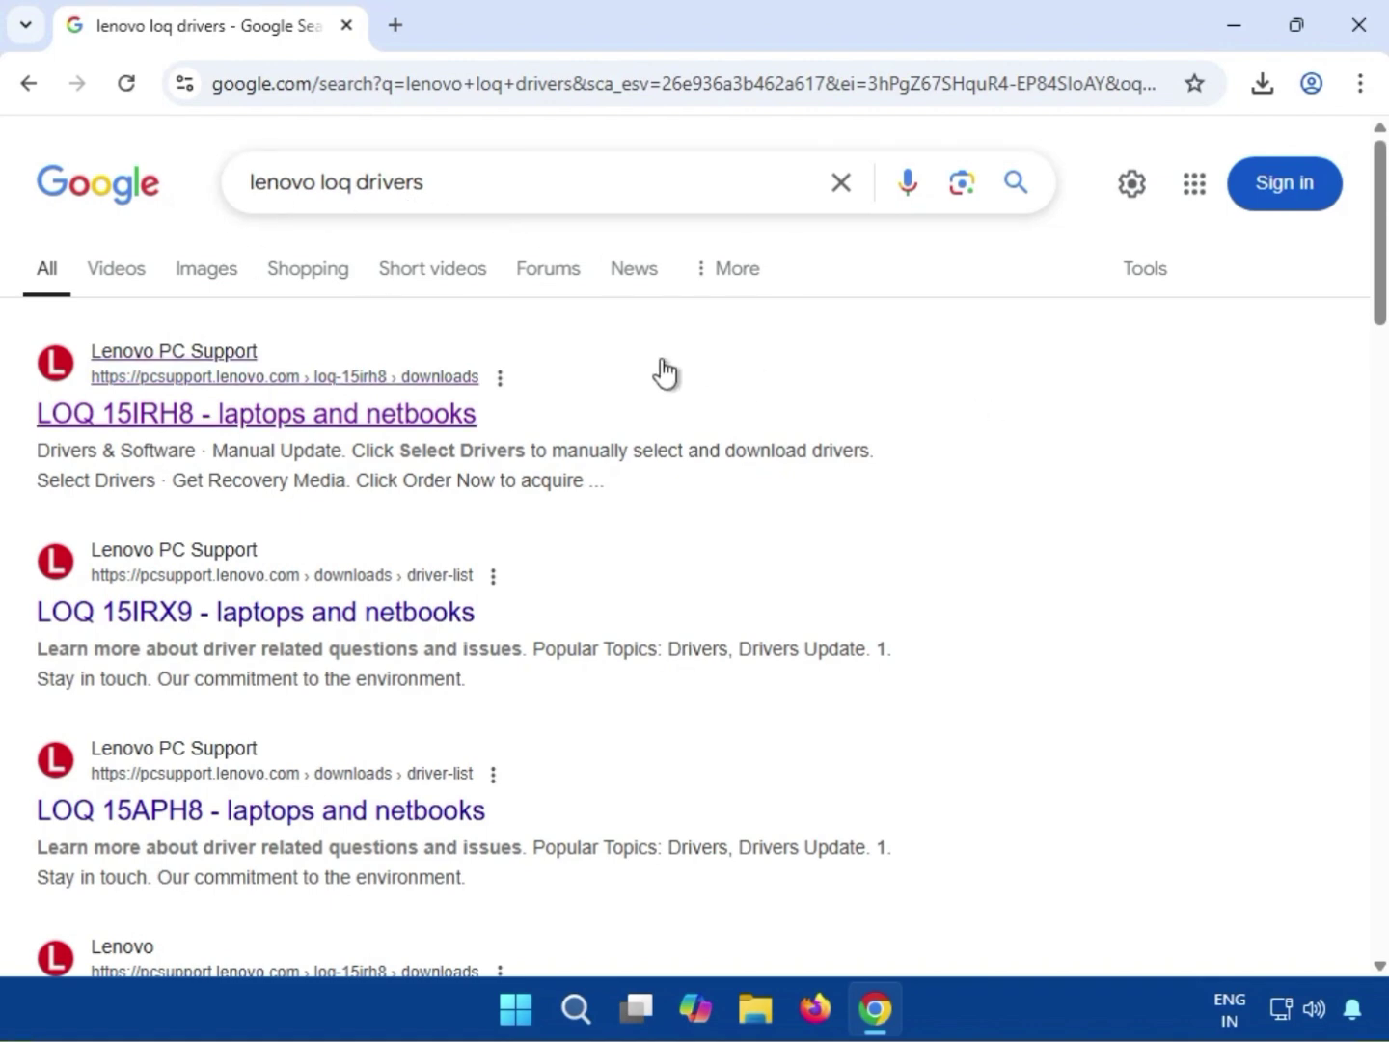
- In Chrome, open the Lenovo PC Support downloads page for the LOQ 15IRH8 from the "lenovo loq drivers" search results
triple_click(298, 188)
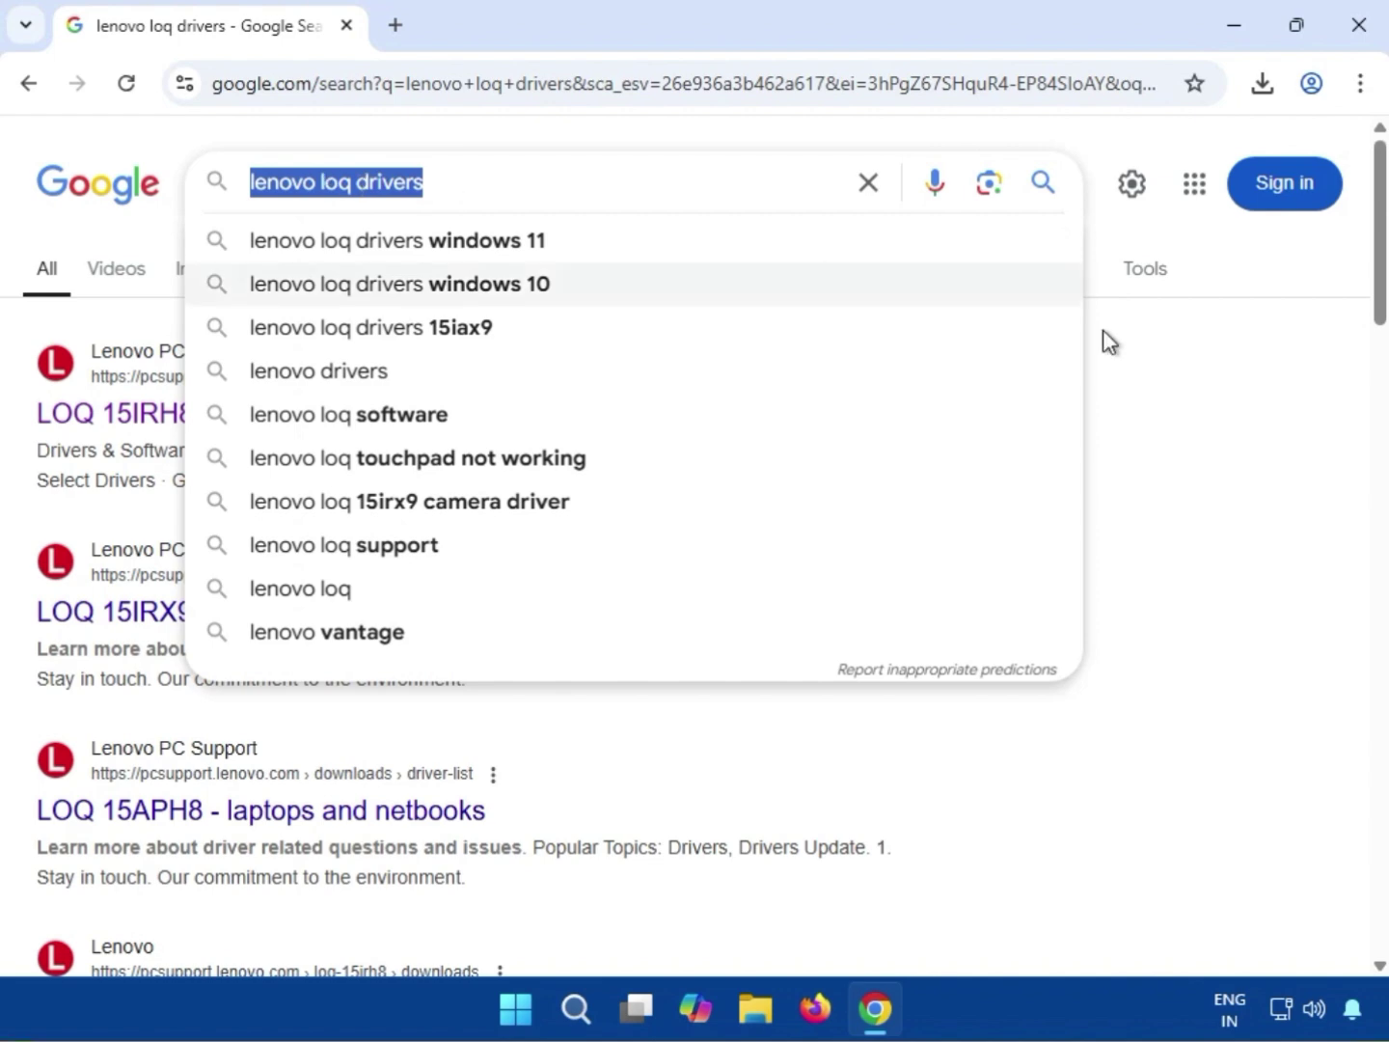
click(1220, 394)
right_click(172, 425)
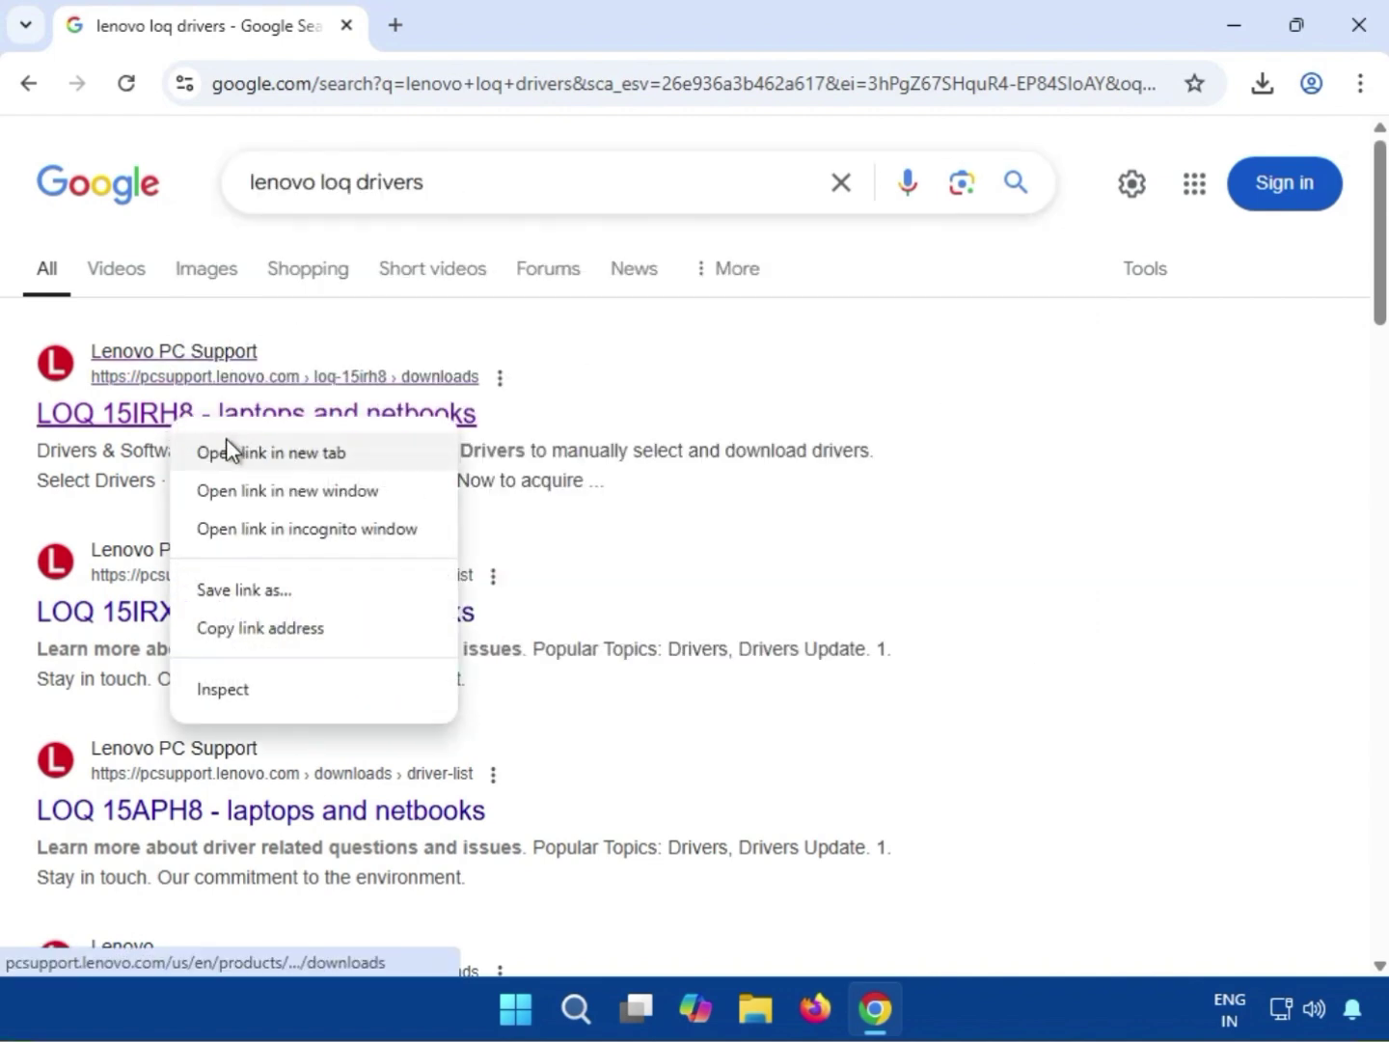
click(257, 429)
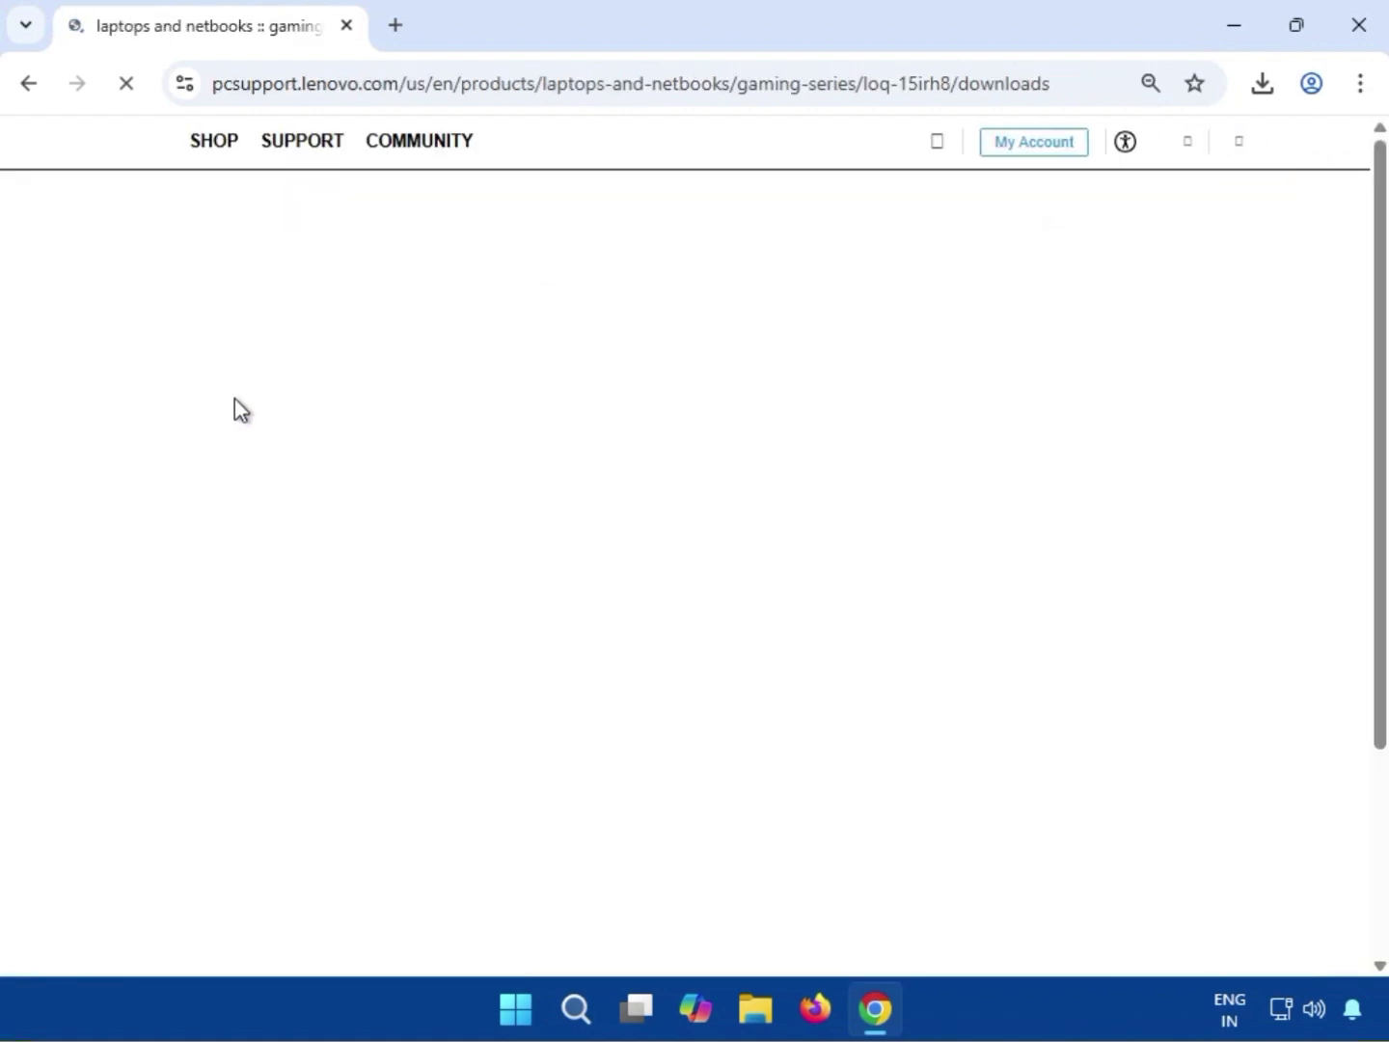
drag(361, 85, 206, 85)
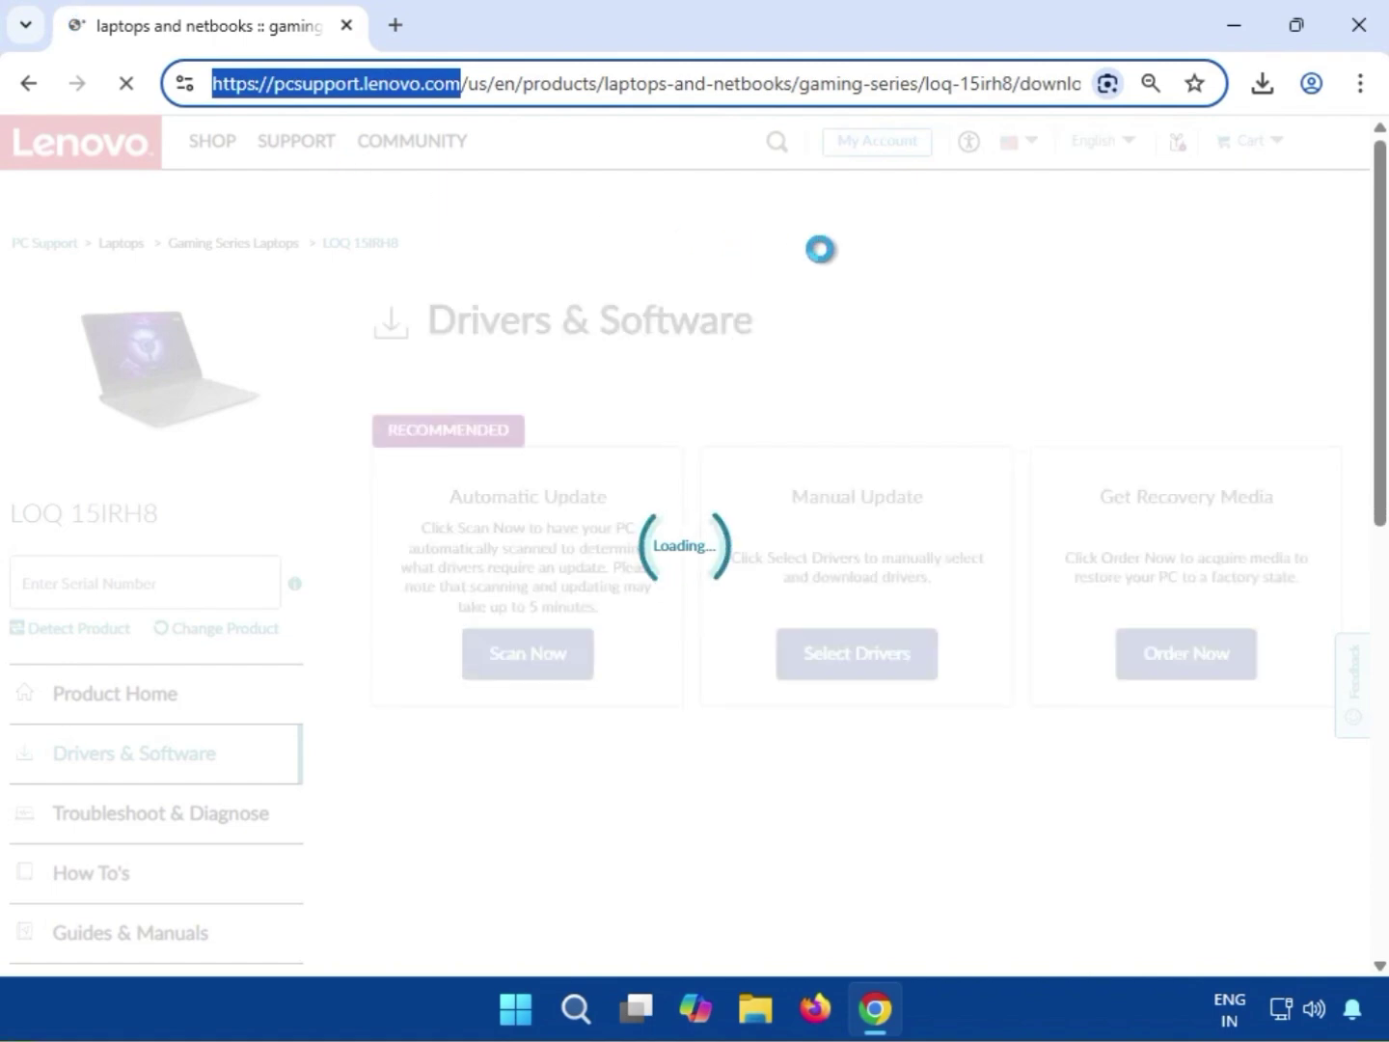
click(823, 262)
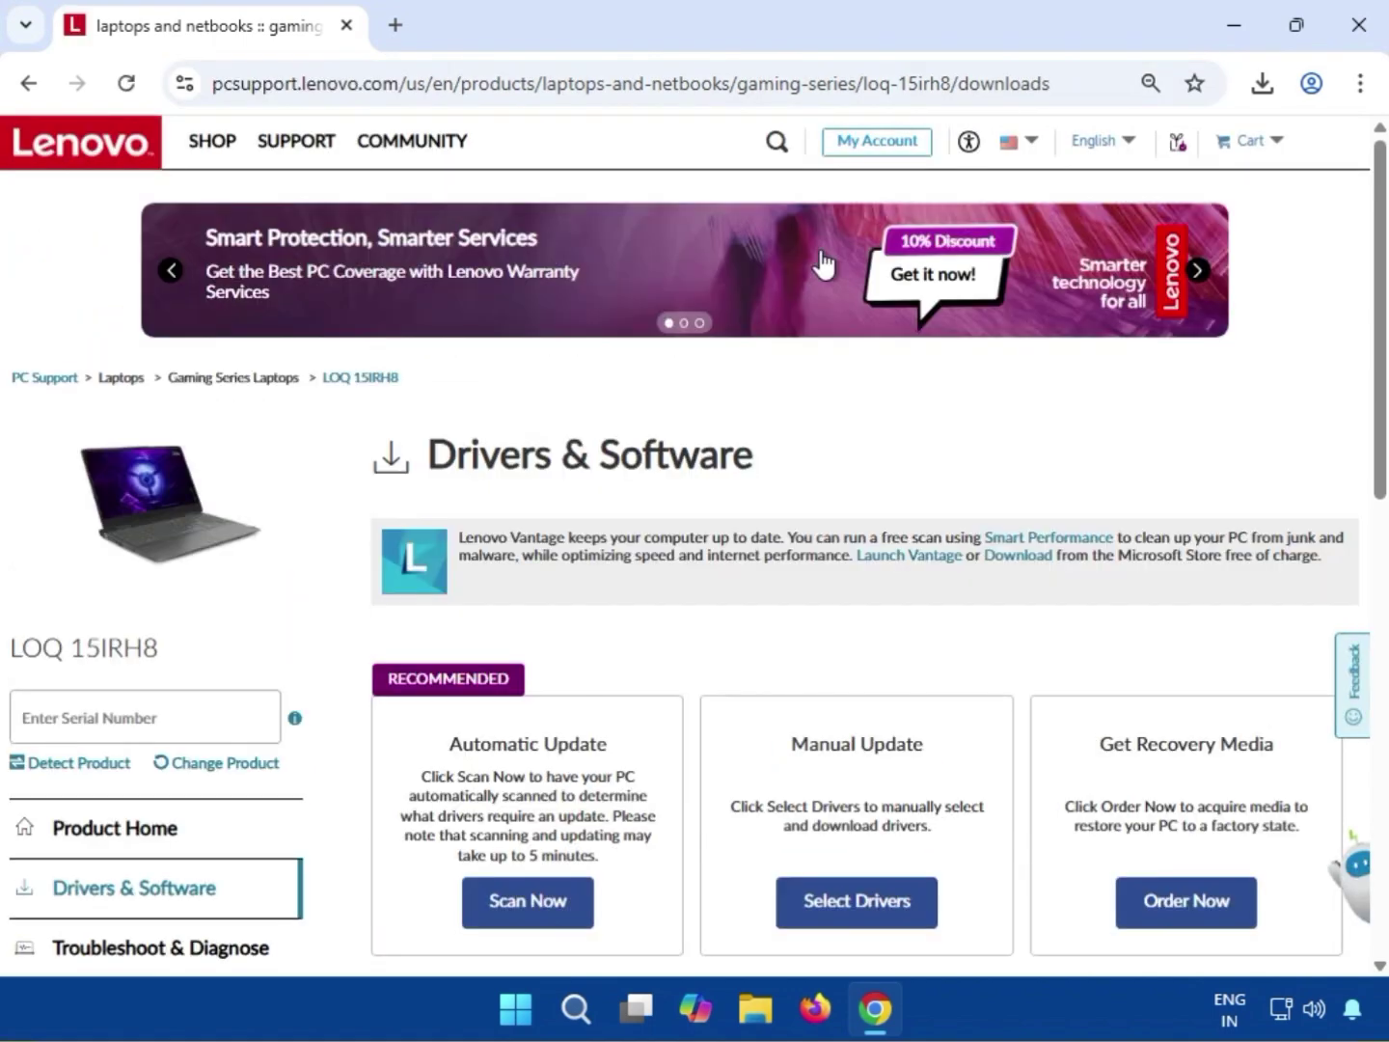
- Open the manual driver list for the LOQ 15IRH8 and download the Camera Driver from the Camera and Card Reader category
scroll(449, 760, down, 2)
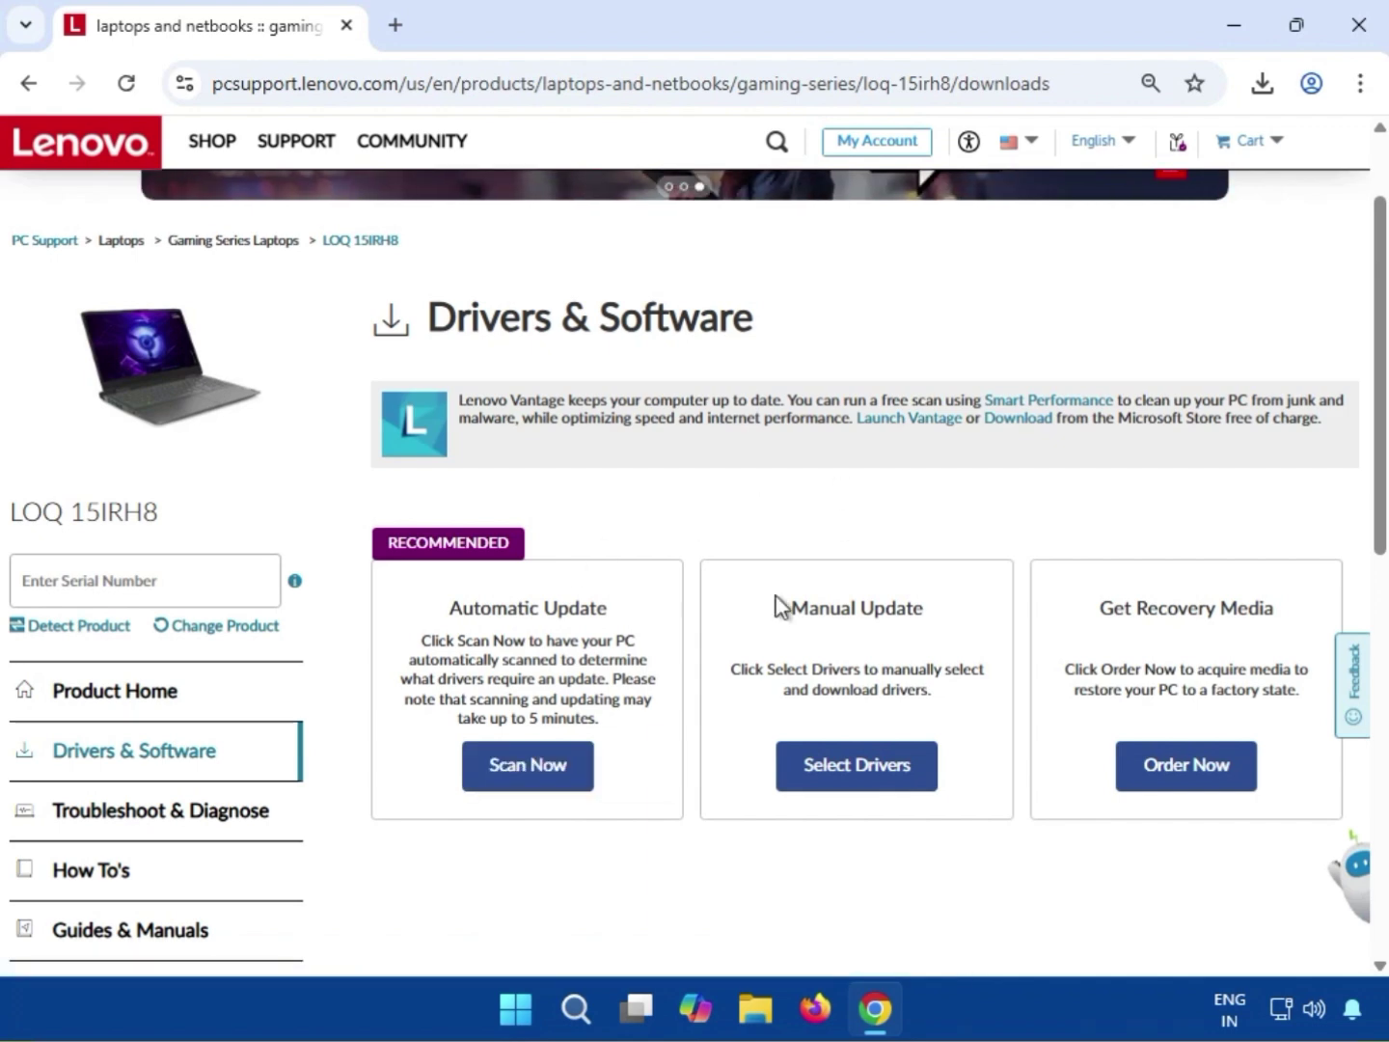
drag(793, 608, 923, 613)
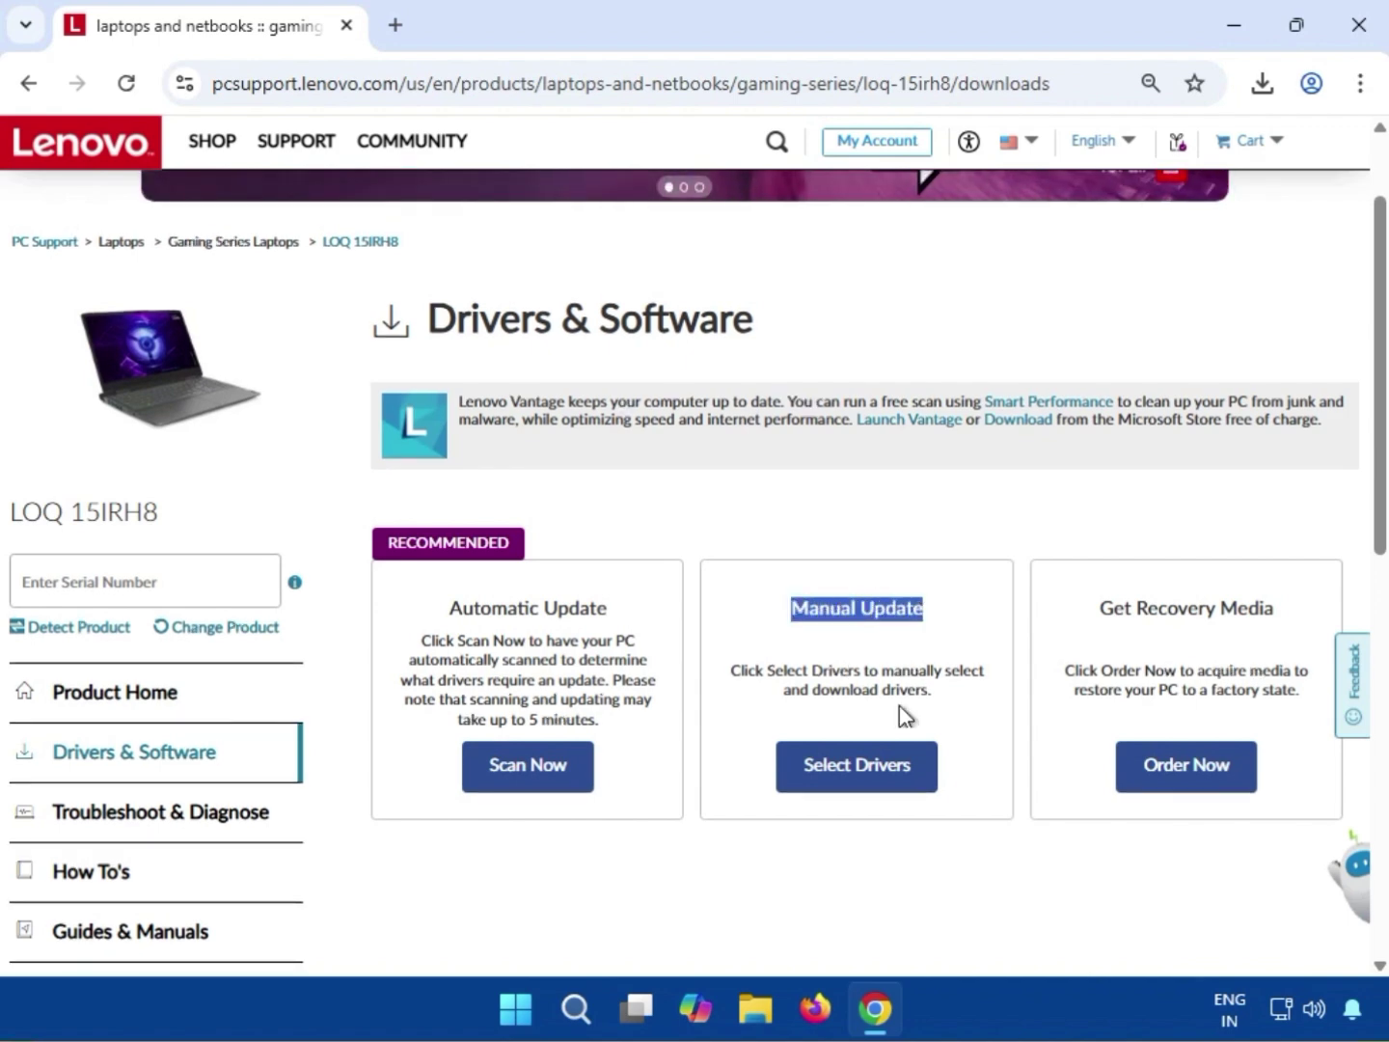
click(875, 768)
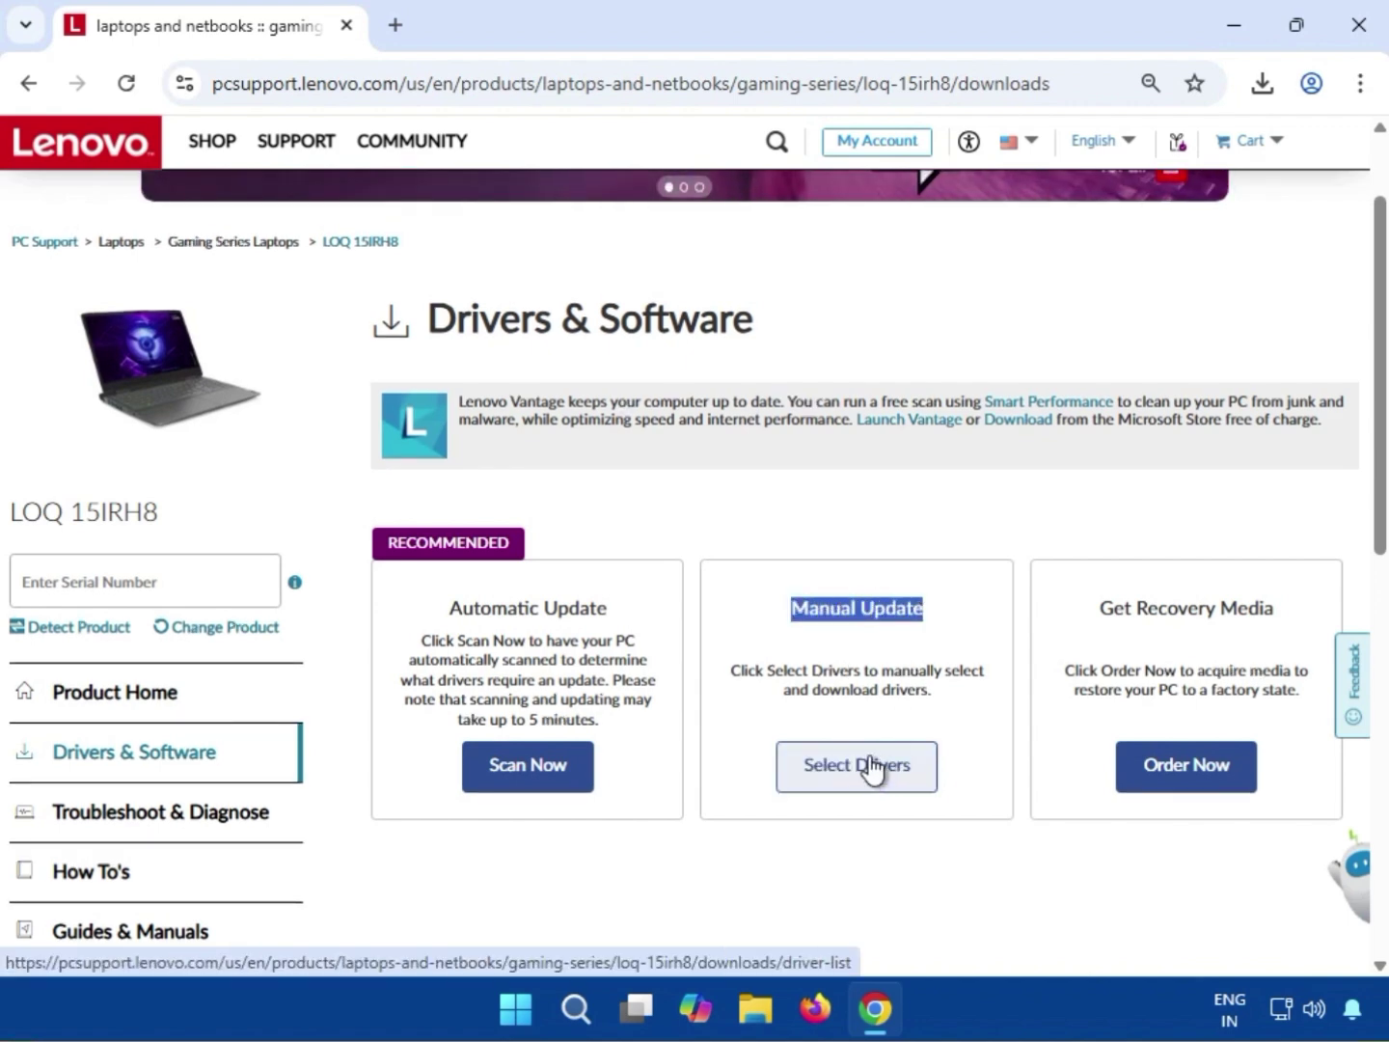
scroll(1081, 729, down, 3)
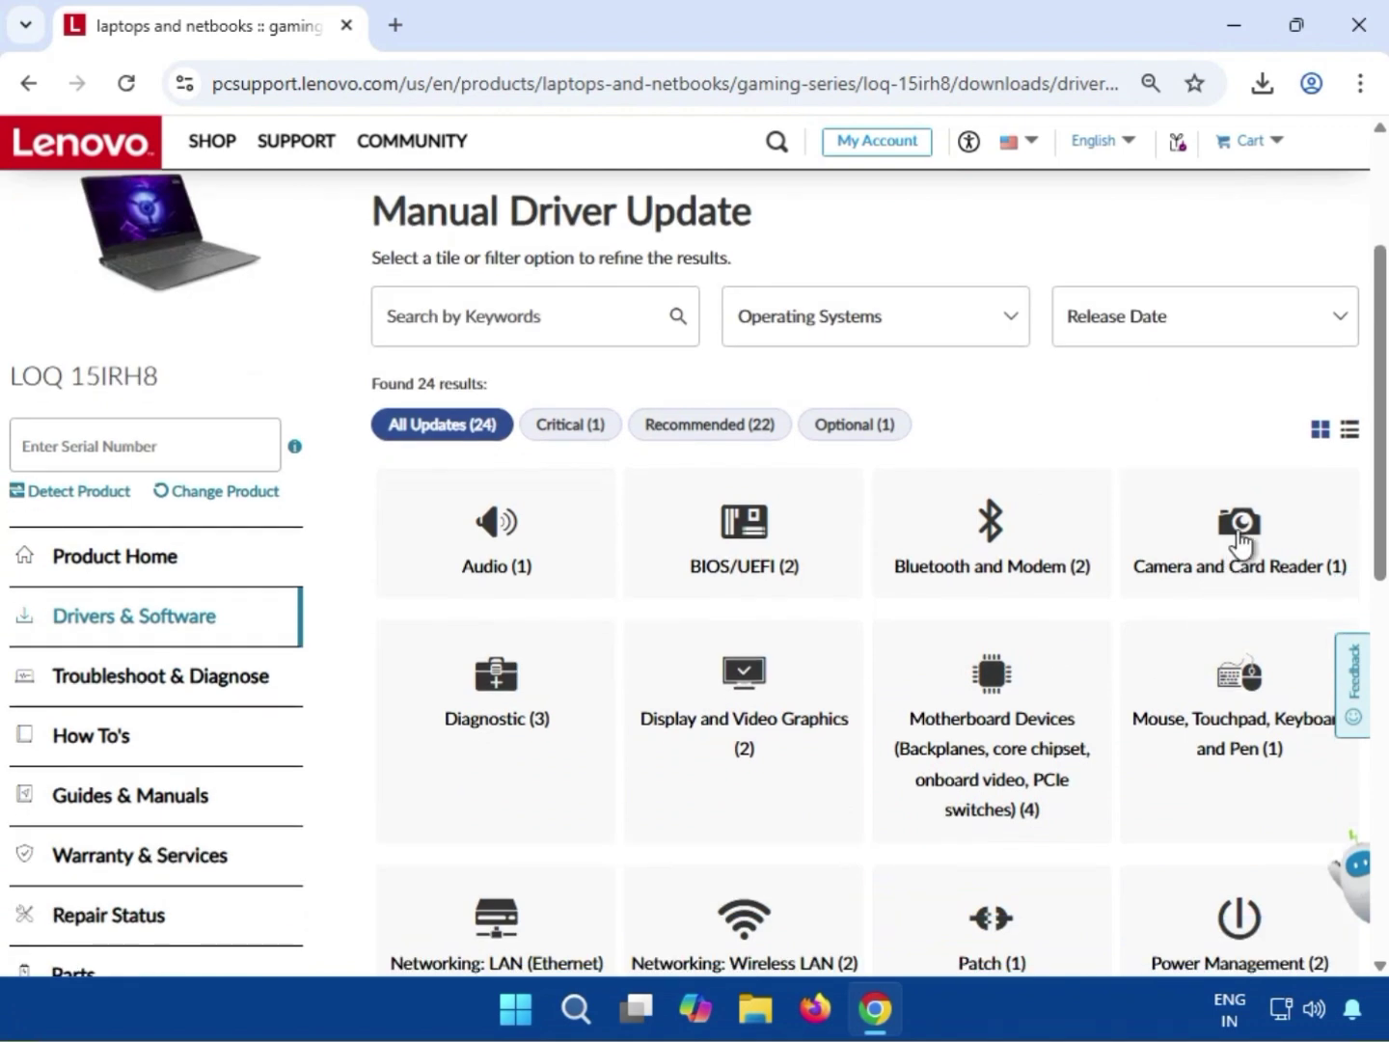
click(1195, 569)
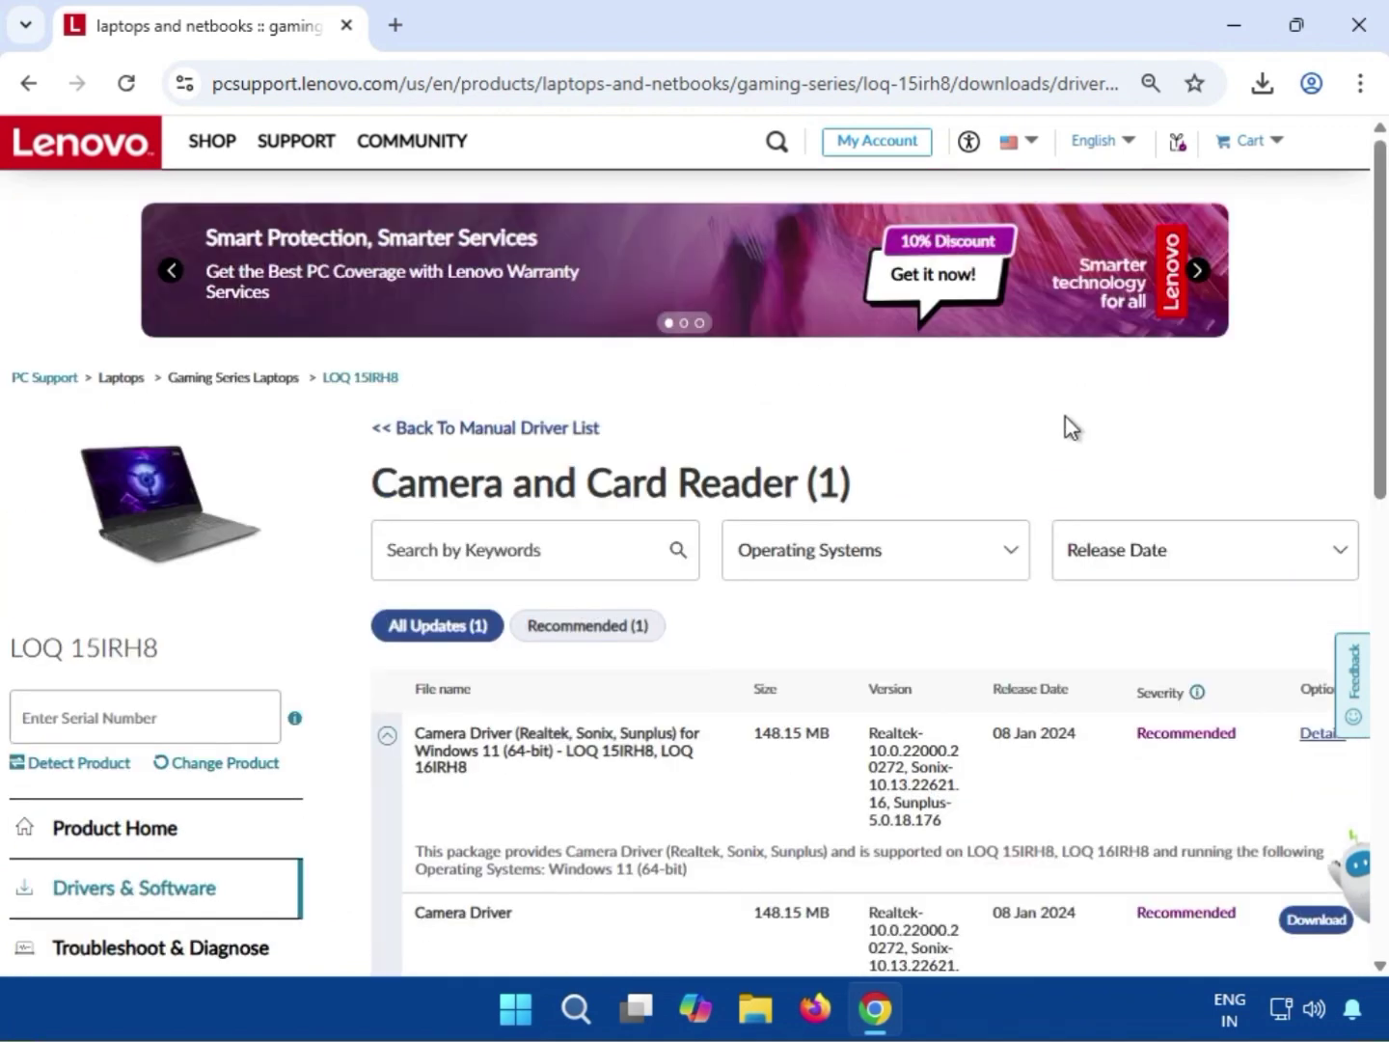
scroll(837, 766, down, 3)
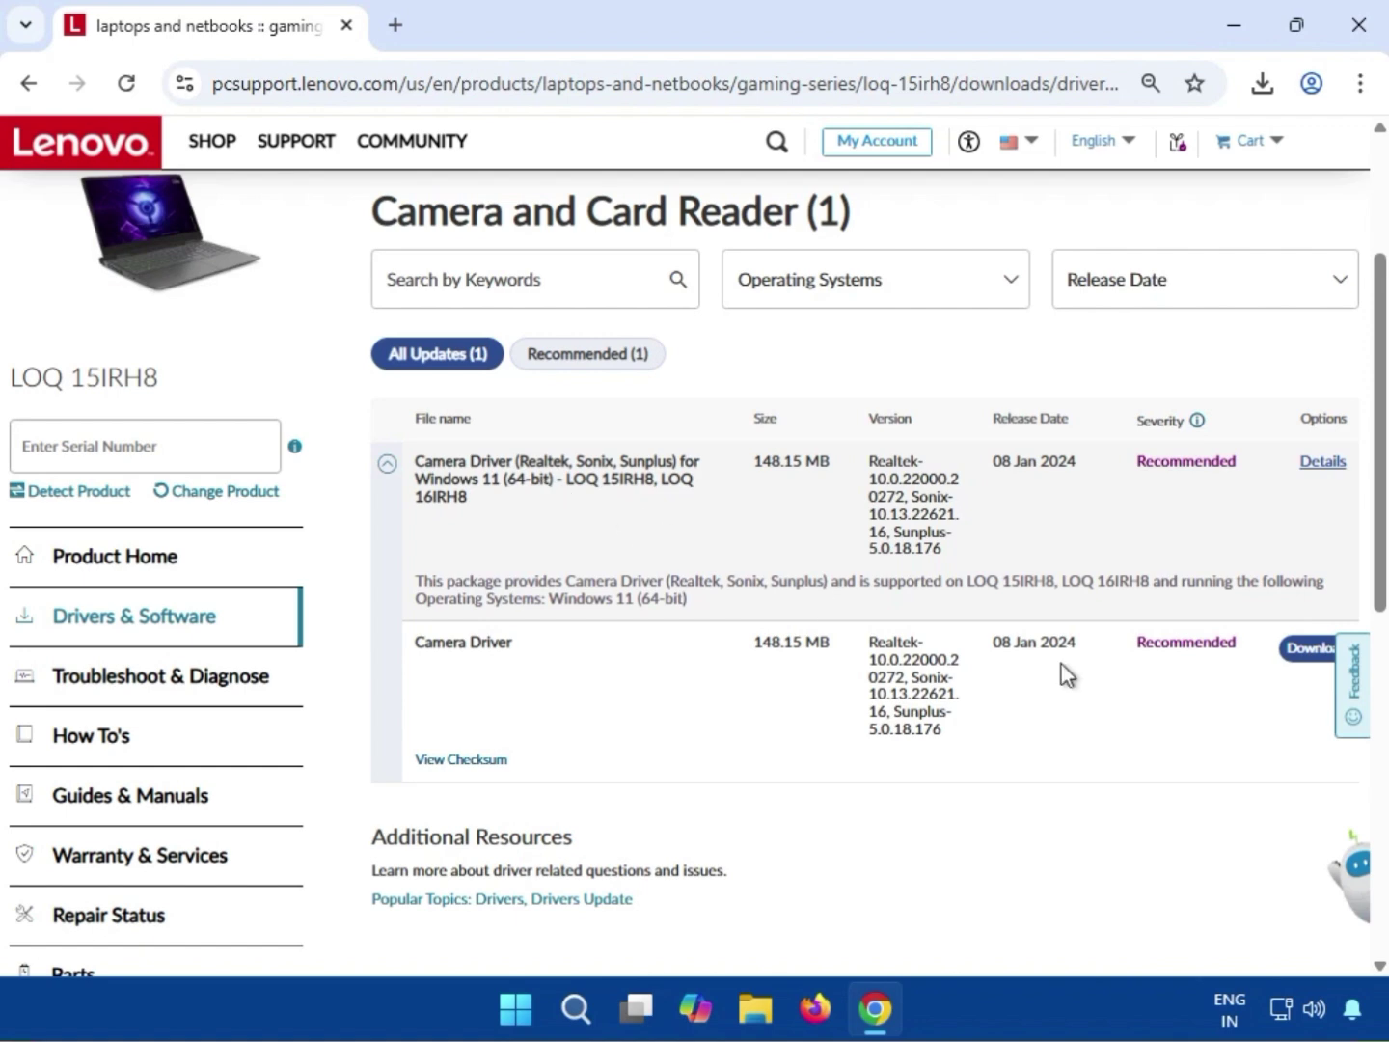
click(1299, 658)
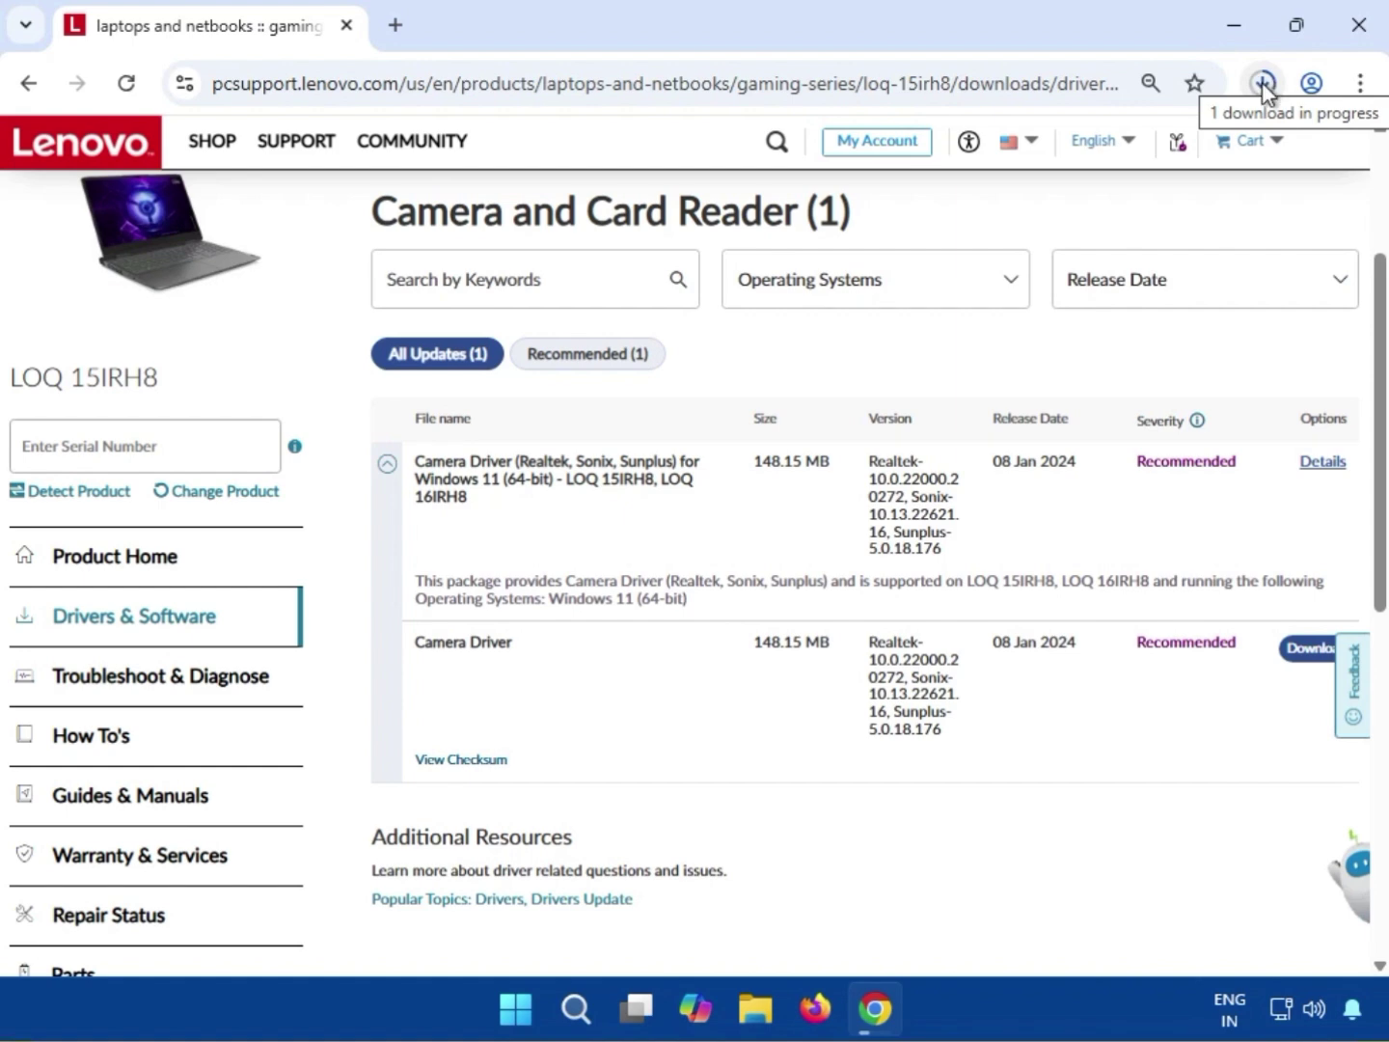
- Launch the downloaded camera driver installer, allow it to make changes, use English as setup language and accept the license agreement
click(1262, 82)
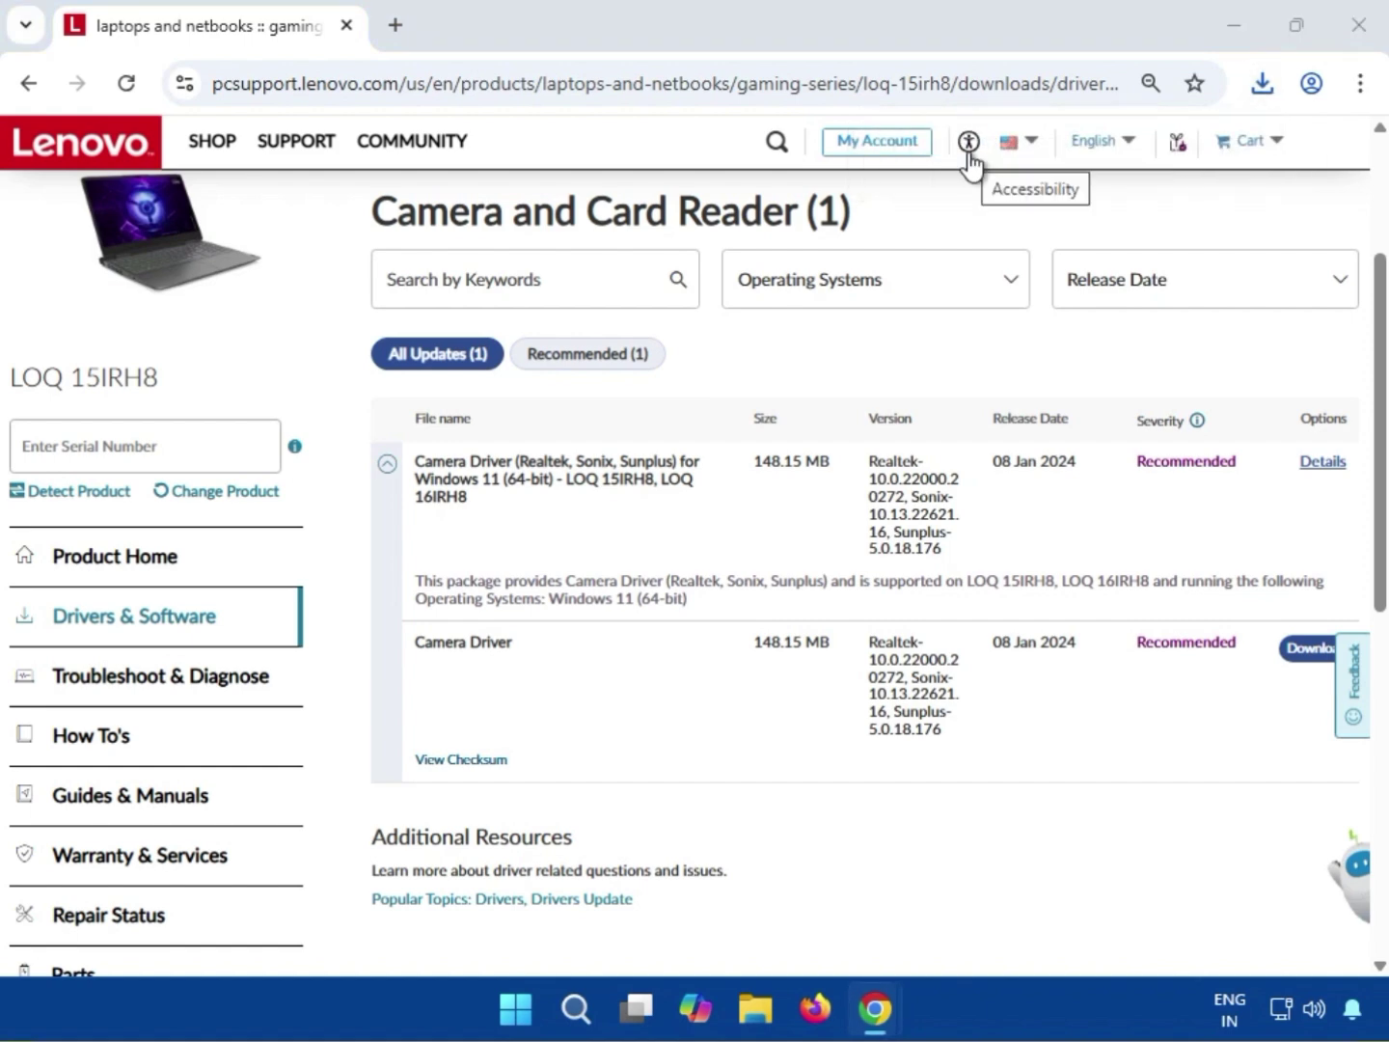
mouse_move(877, 145)
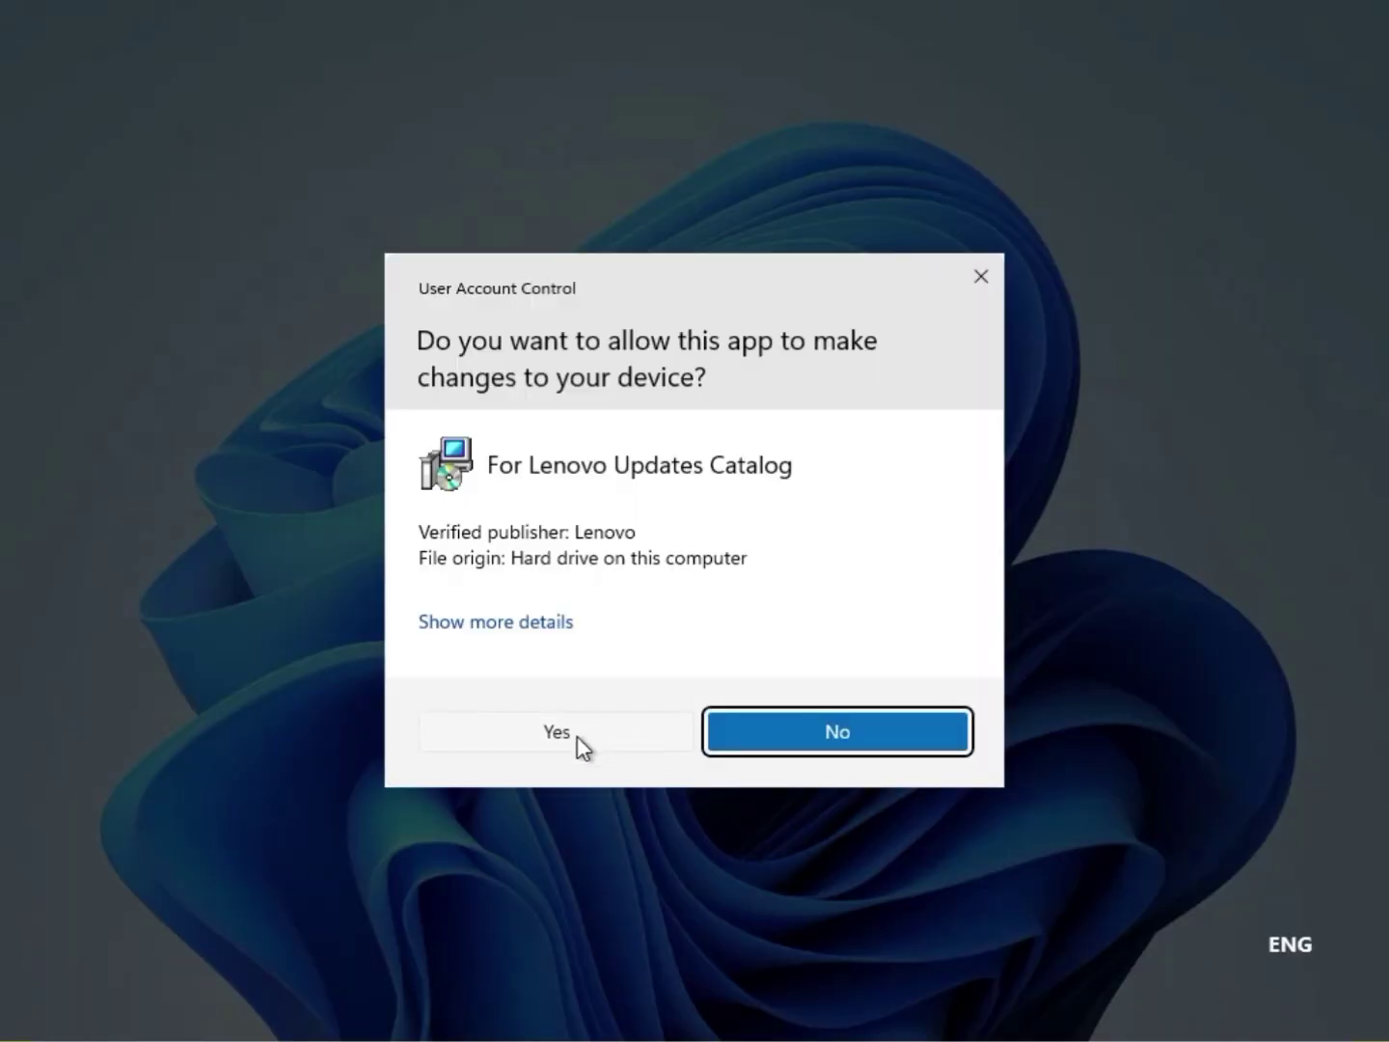
click(577, 743)
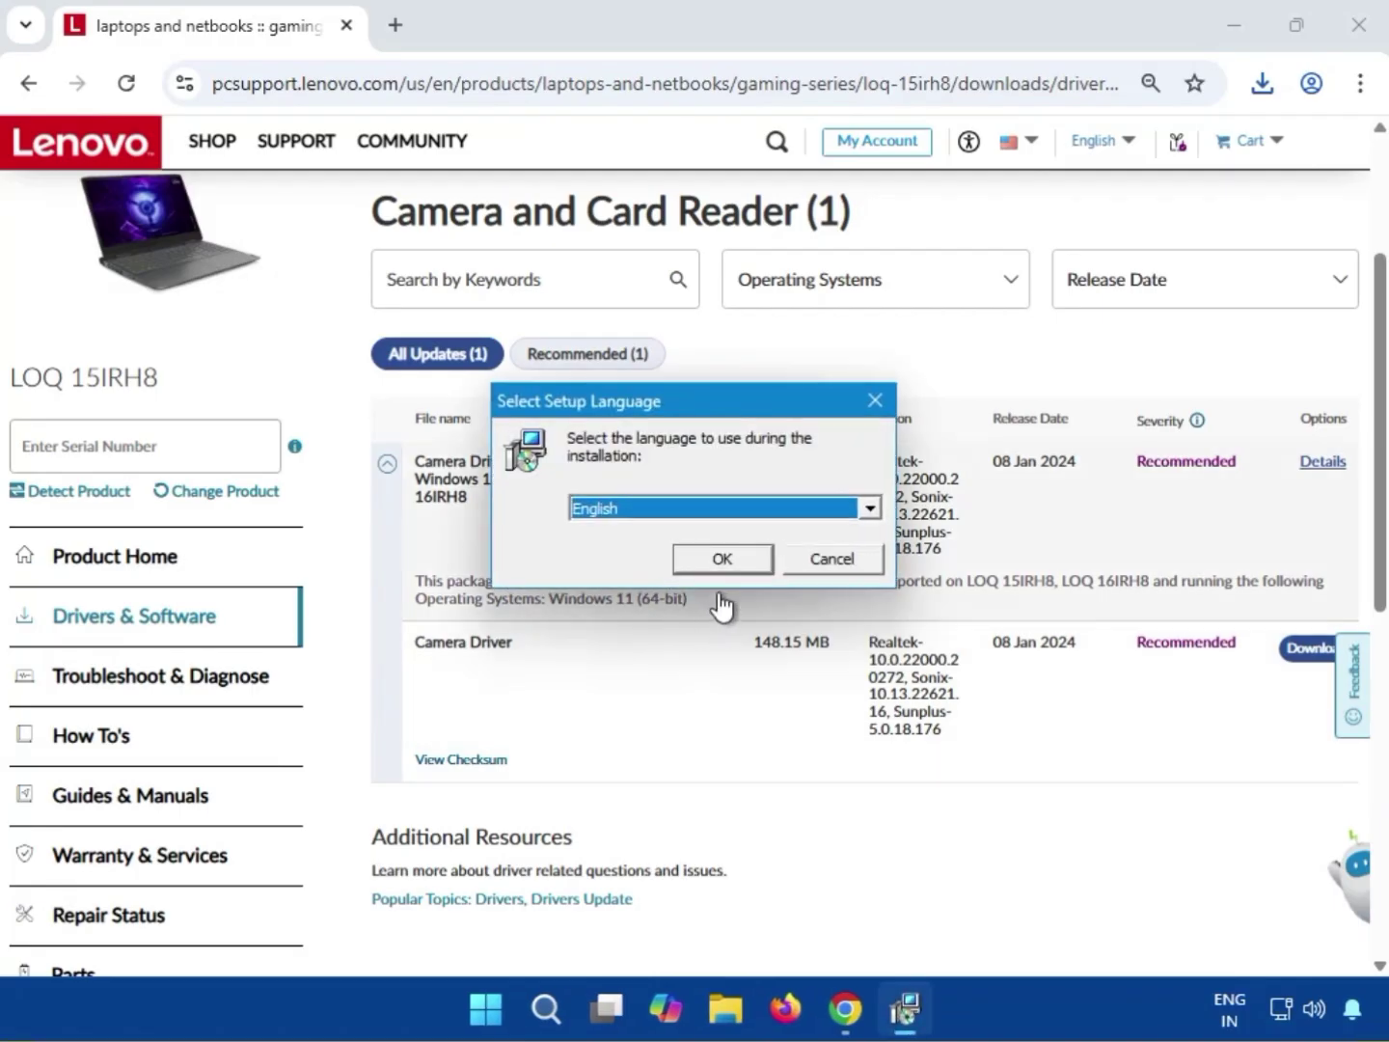
click(723, 560)
click(543, 636)
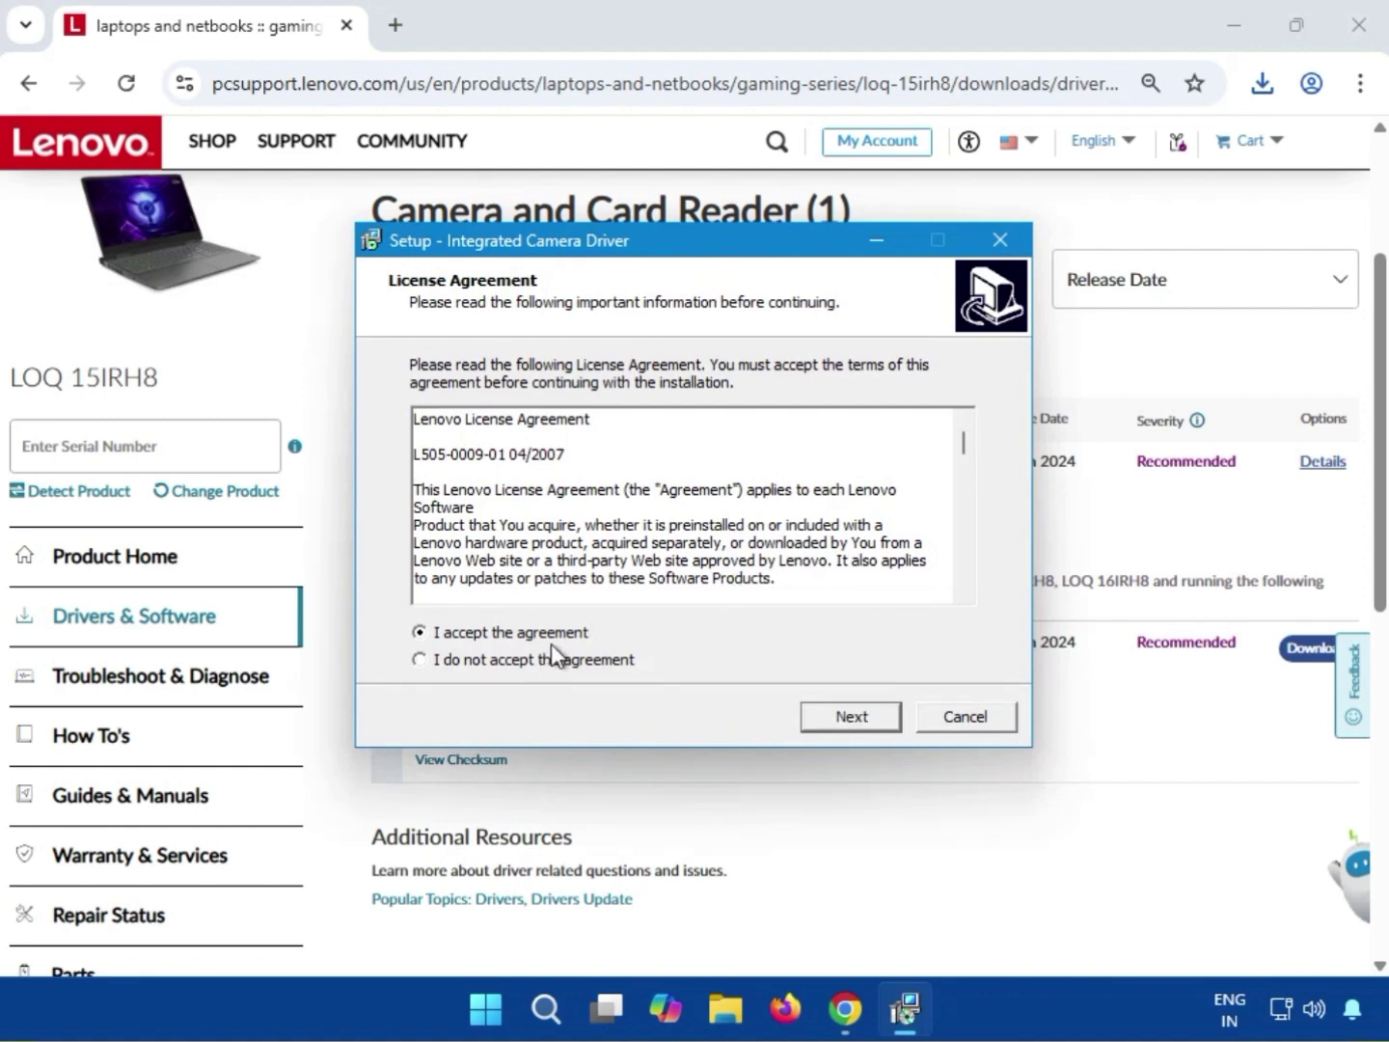
click(890, 716)
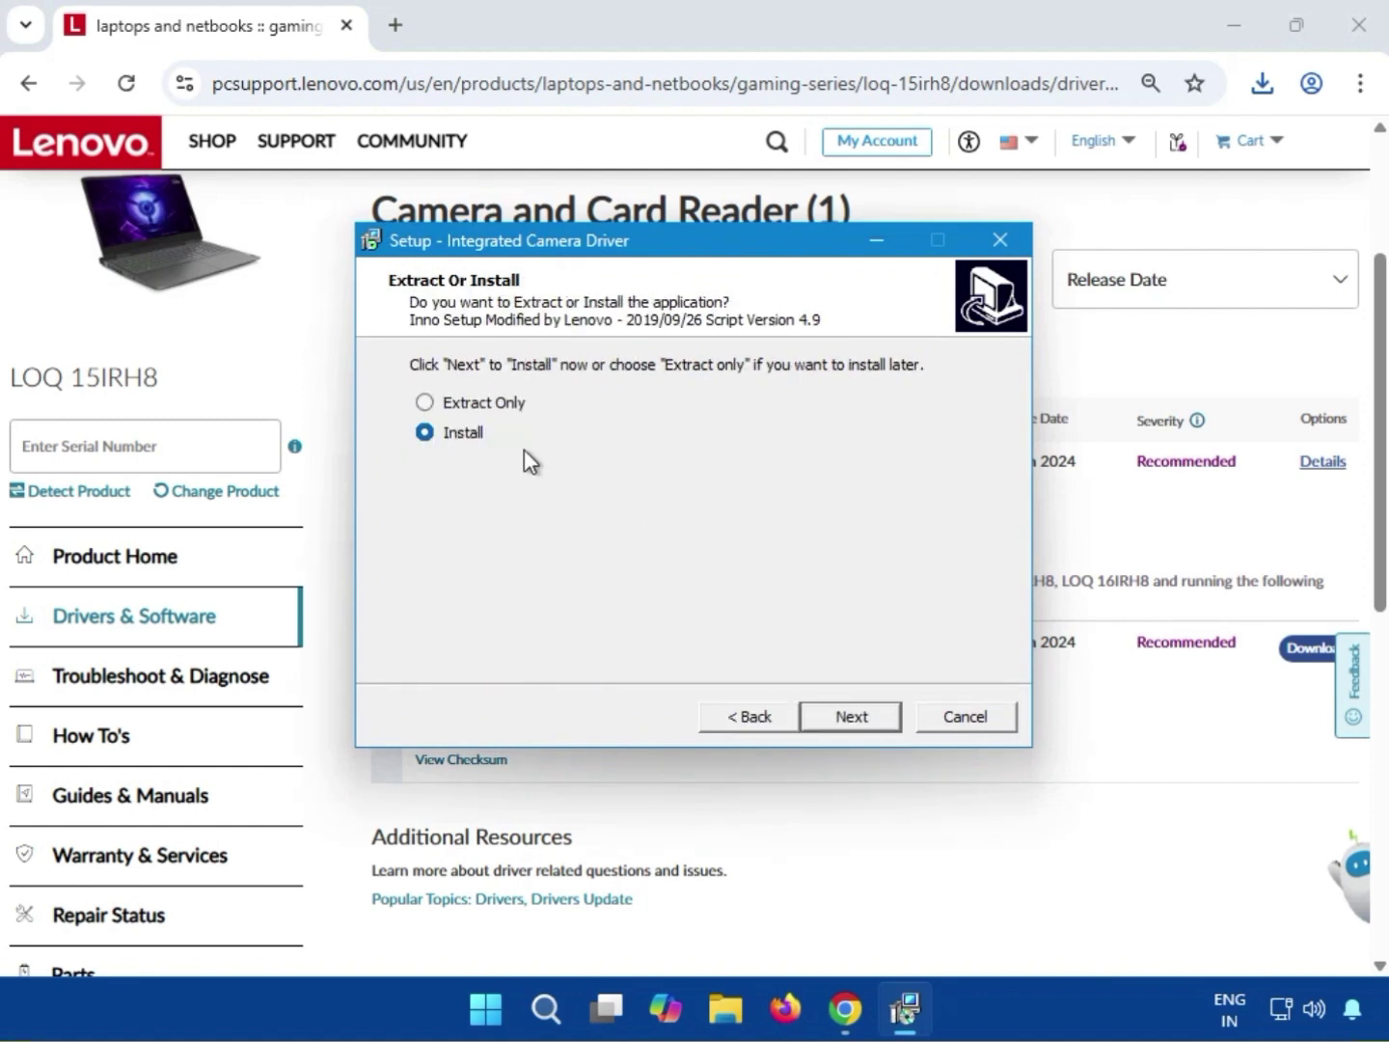
- Install the Integrated Camera Driver with the Install option rather than Extract Only, and finish the setup wizard
click(483, 403)
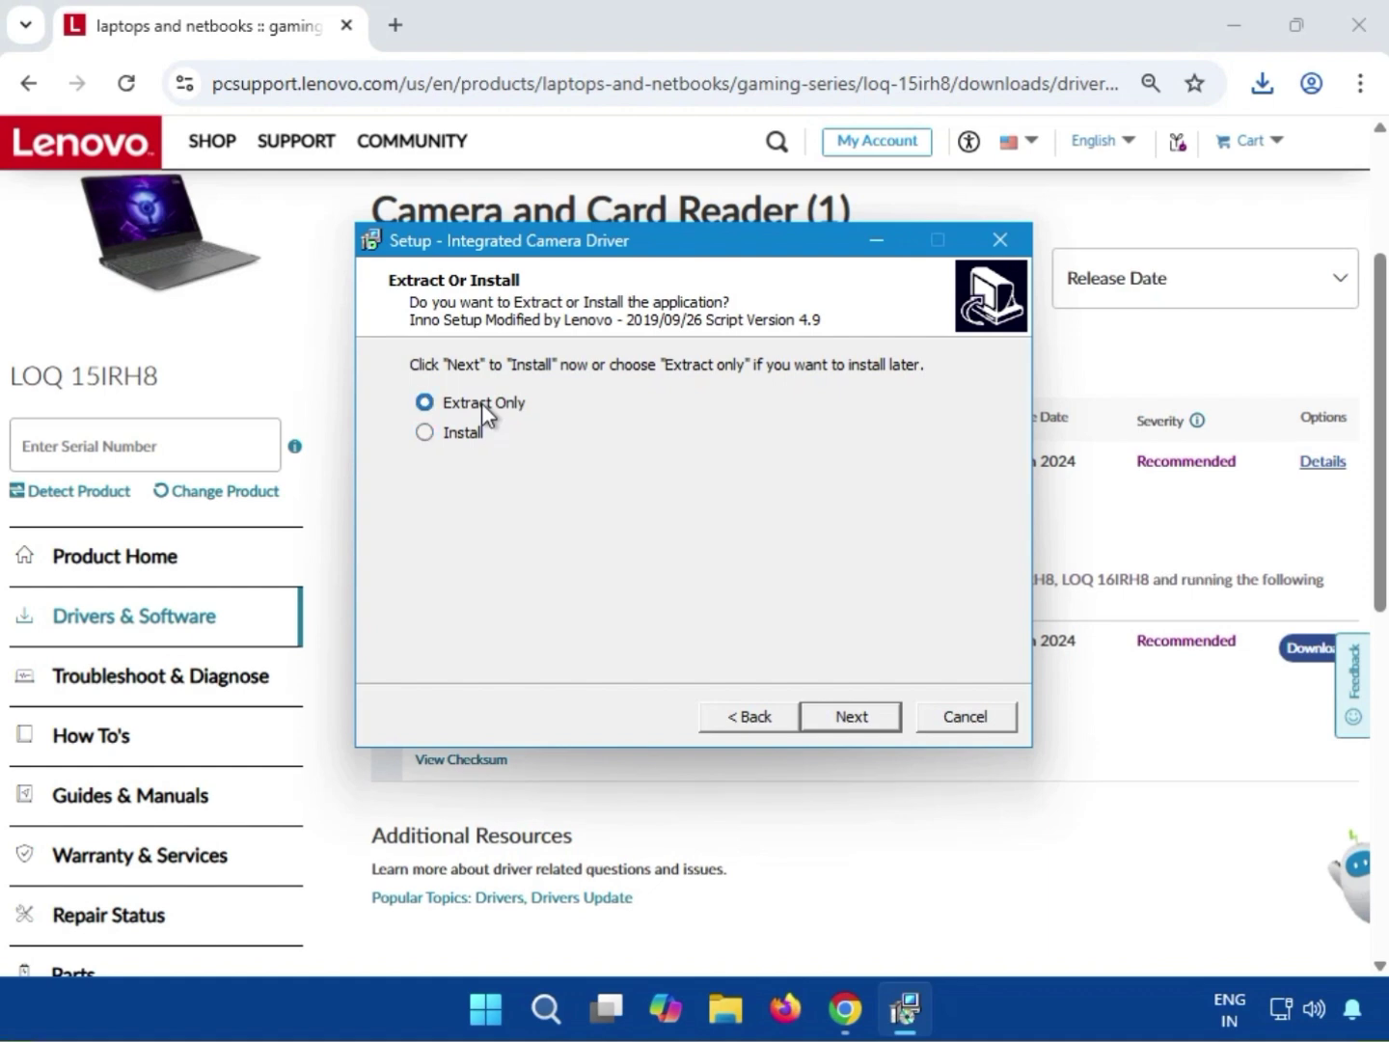
click(481, 435)
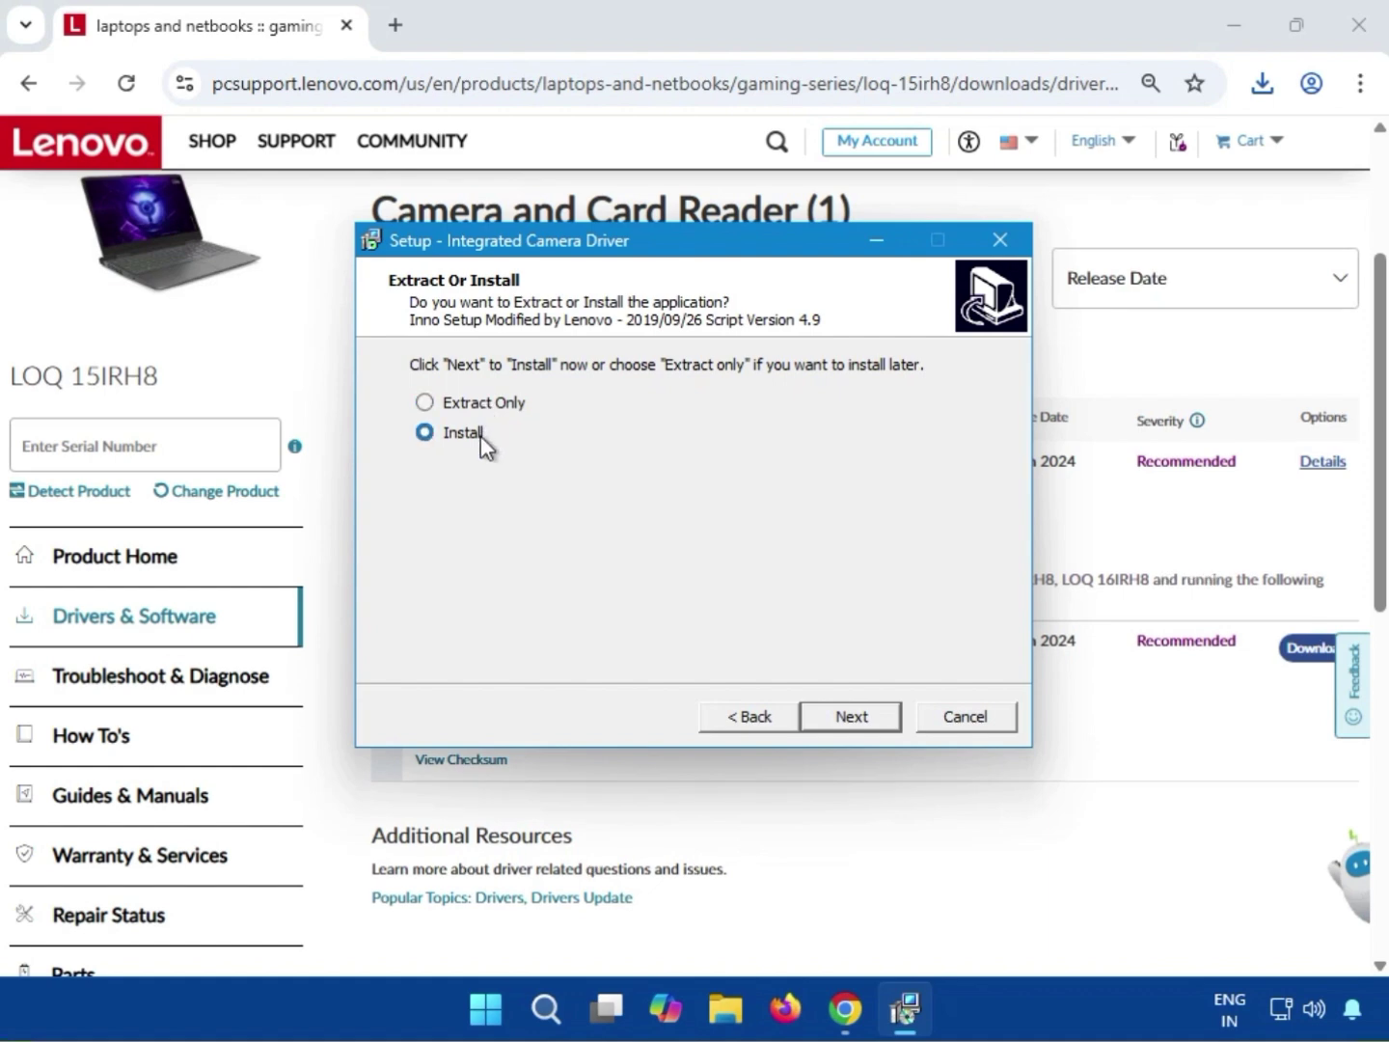
click(870, 714)
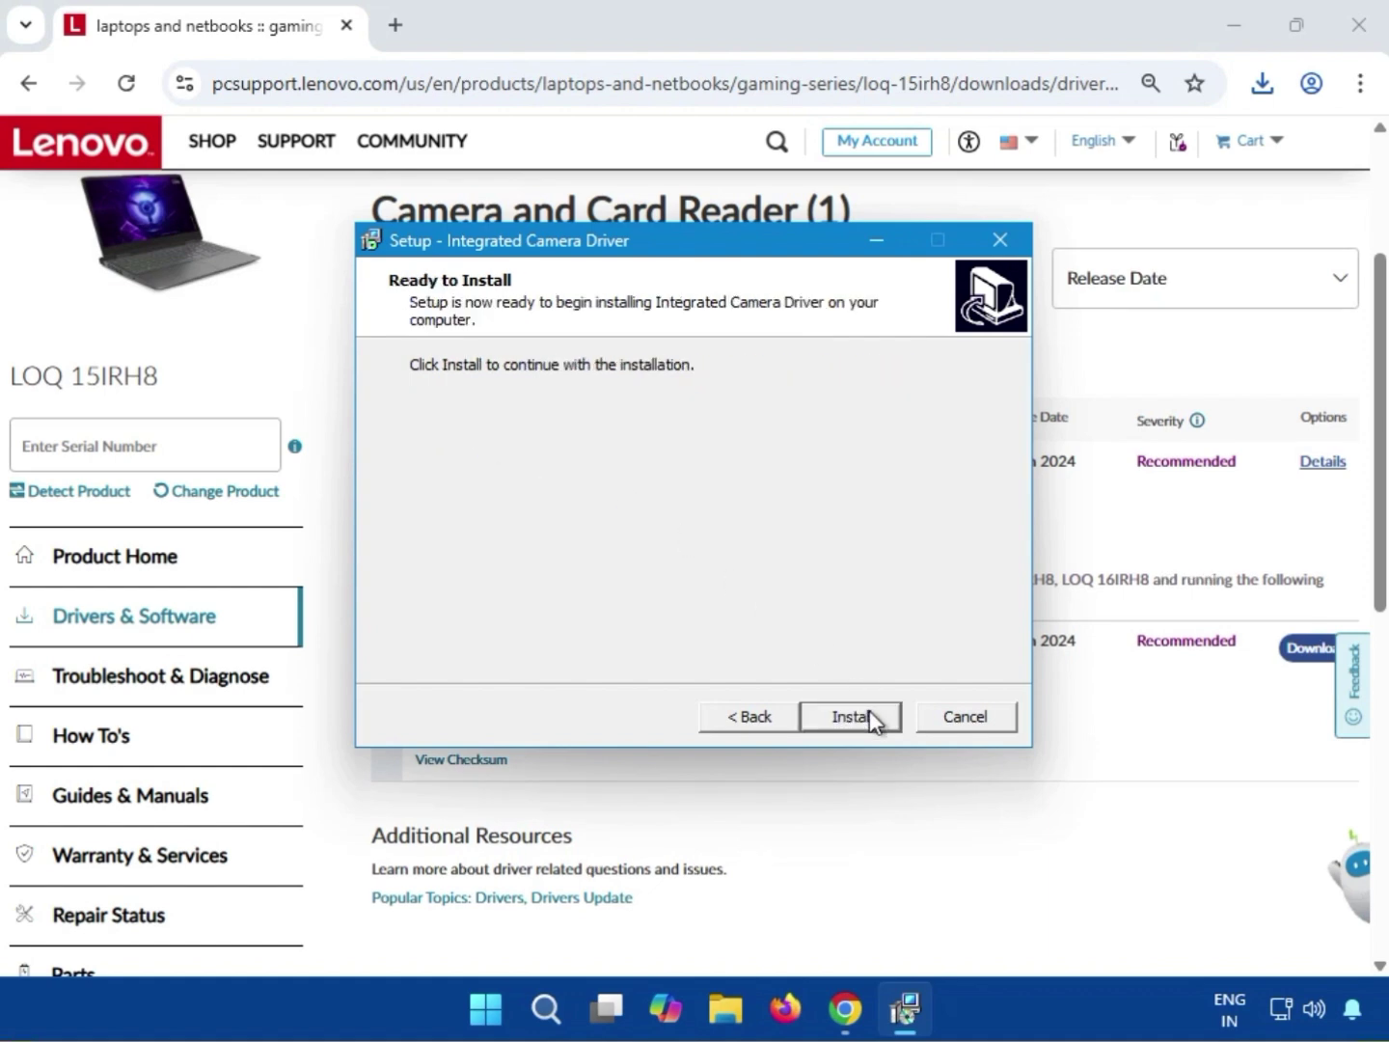
click(870, 714)
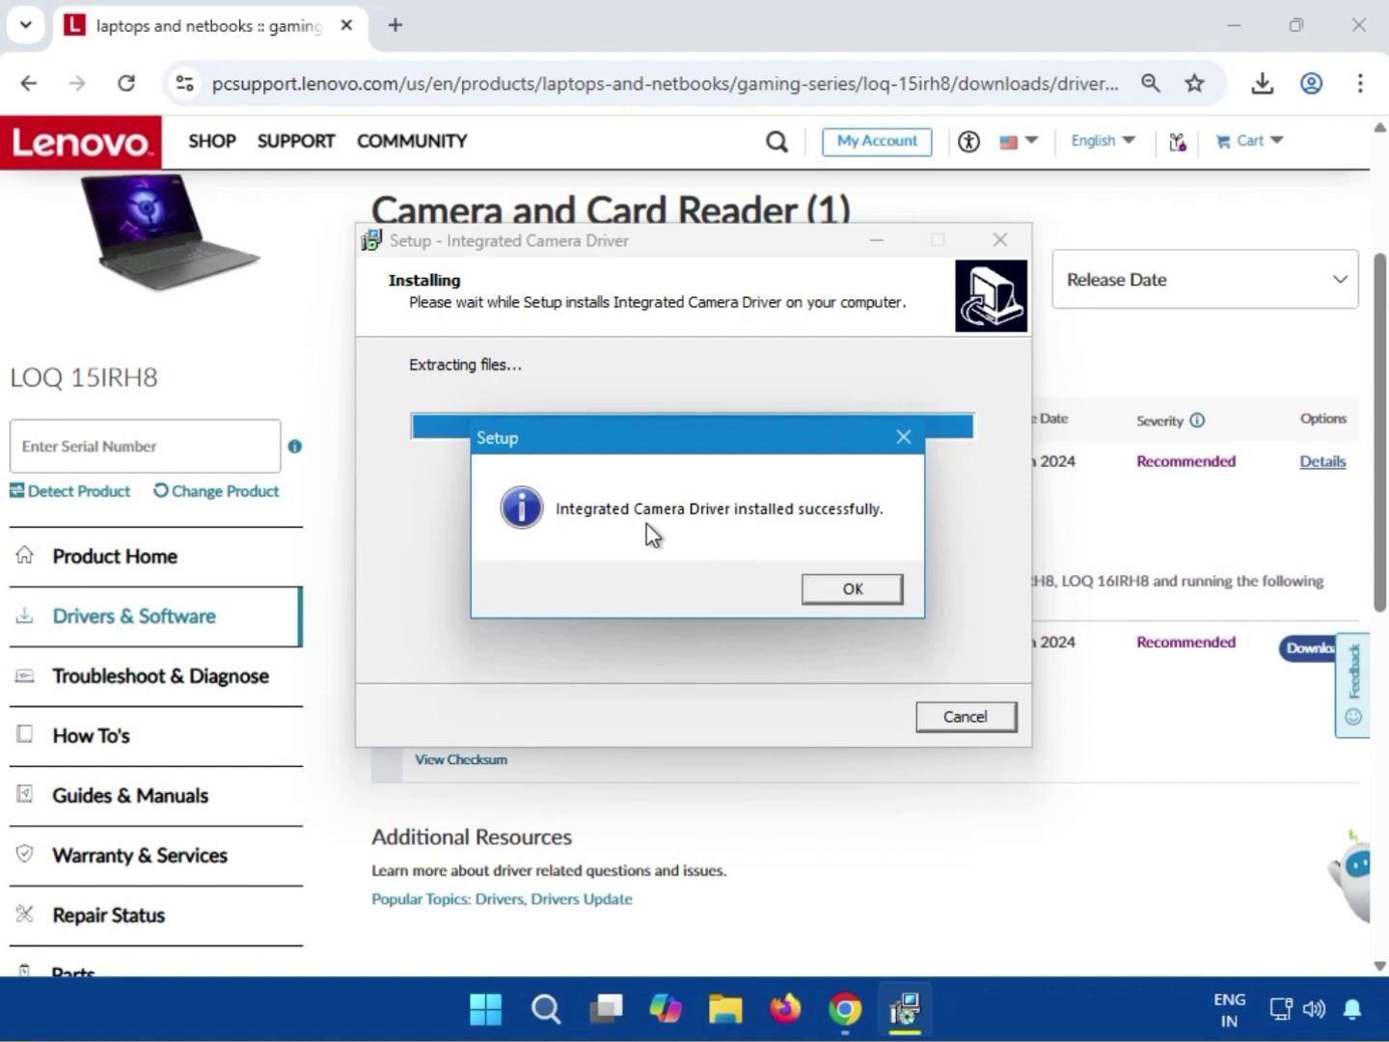
click(877, 598)
click(838, 596)
click(839, 595)
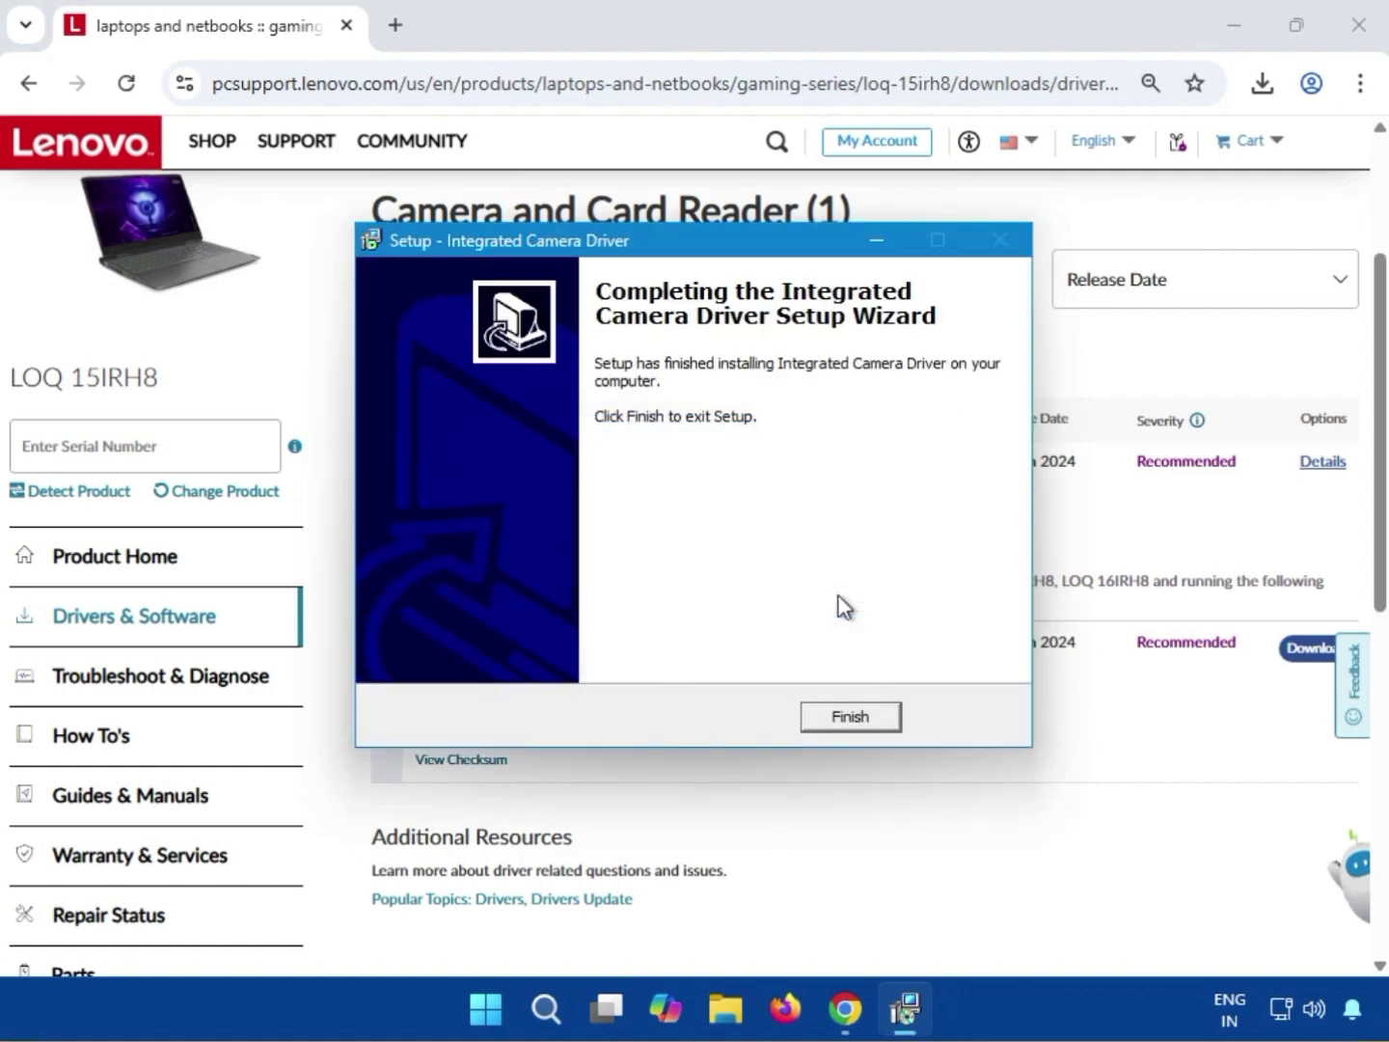
click(851, 717)
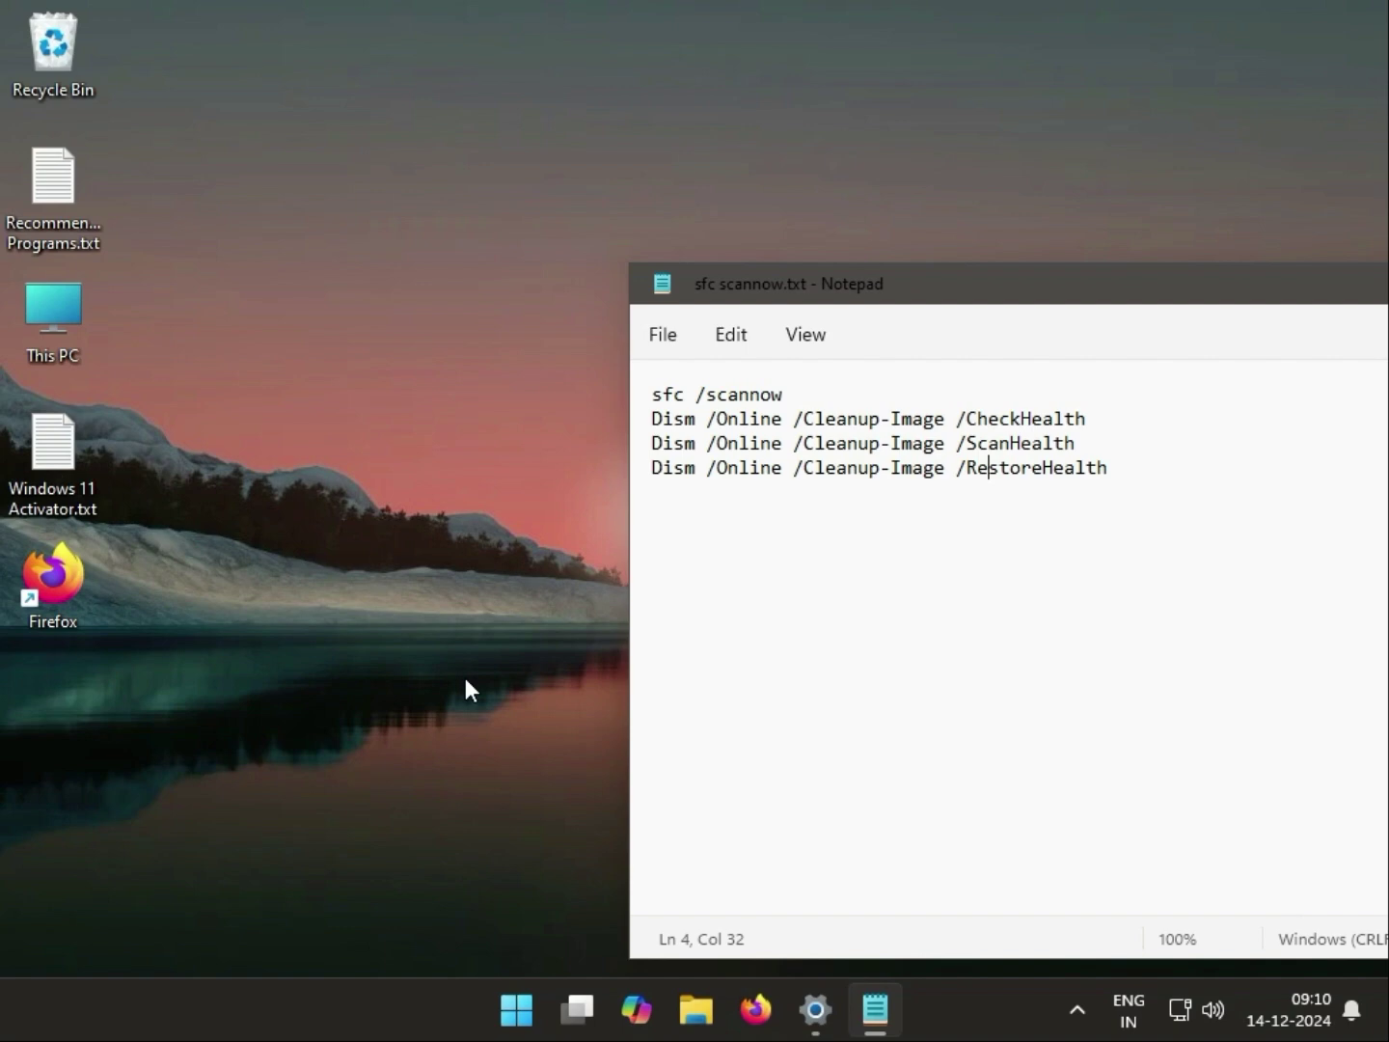
- Highlight the sfc and Dism commands in sfc scannow.txt, and open Command Prompt as administrator
drag(741, 512, 639, 415)
drag(1110, 468, 654, 385)
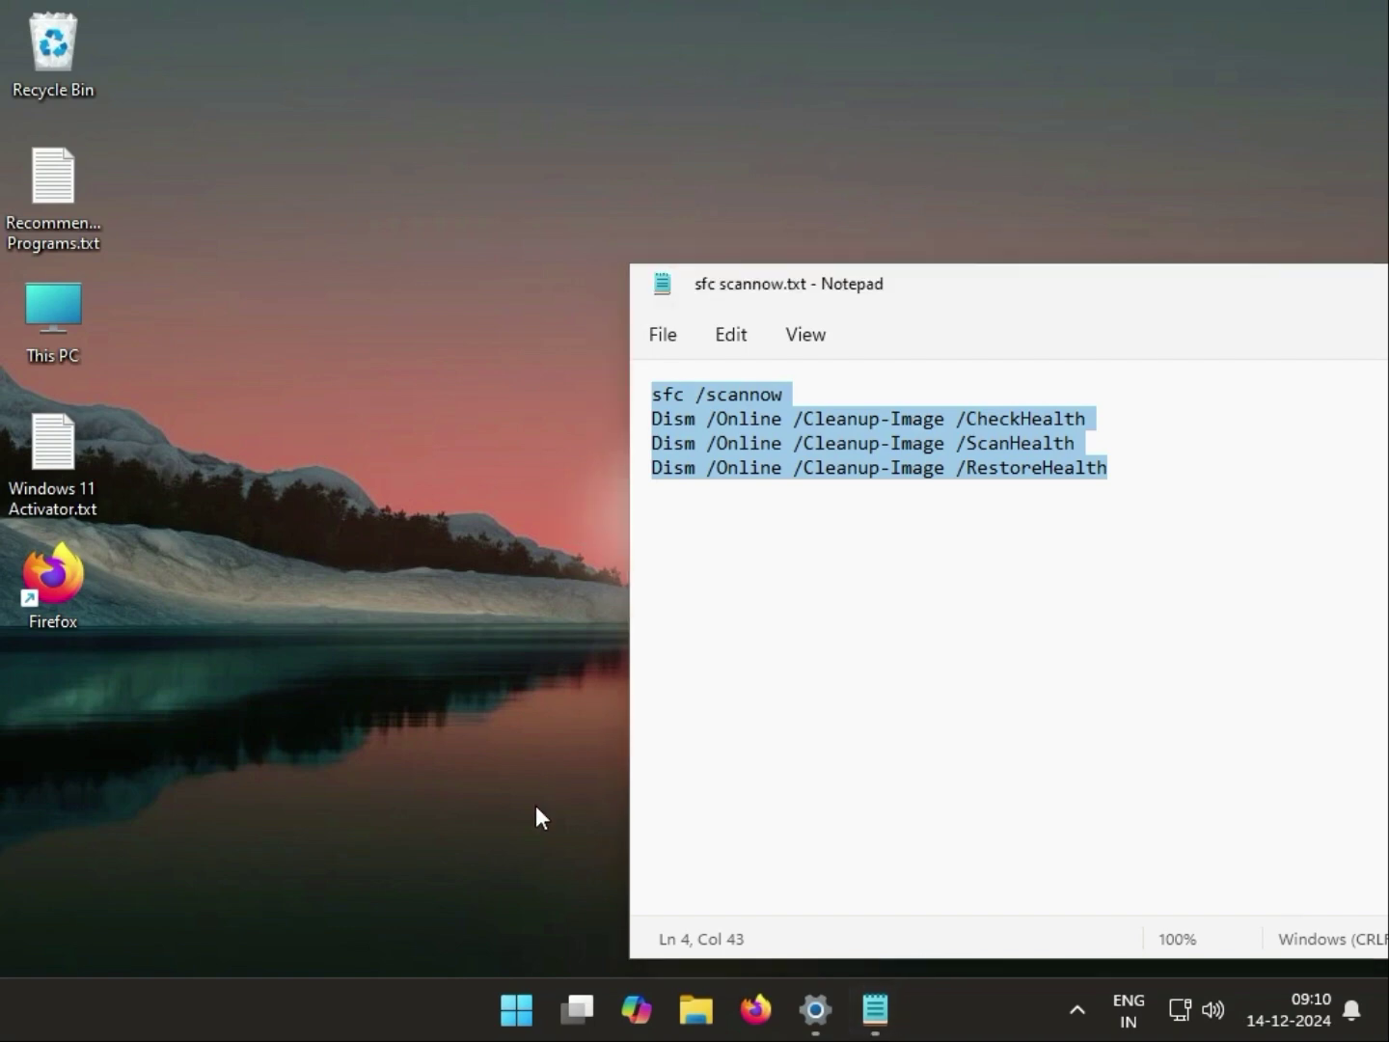
click(517, 1010)
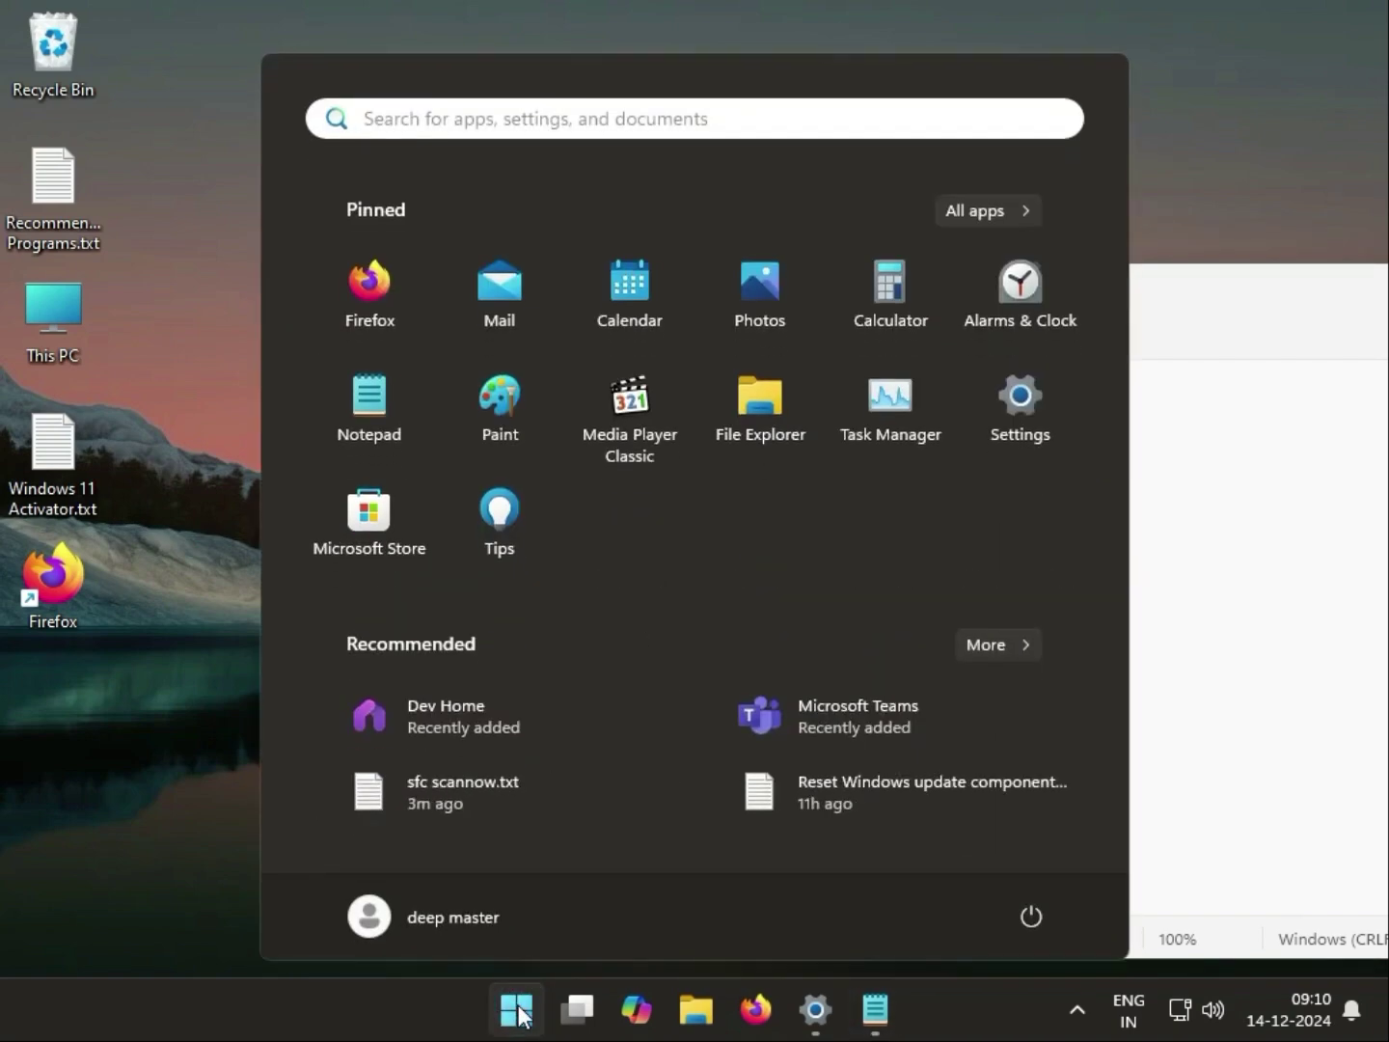
click(517, 1011)
click(517, 1010)
text(cmd)
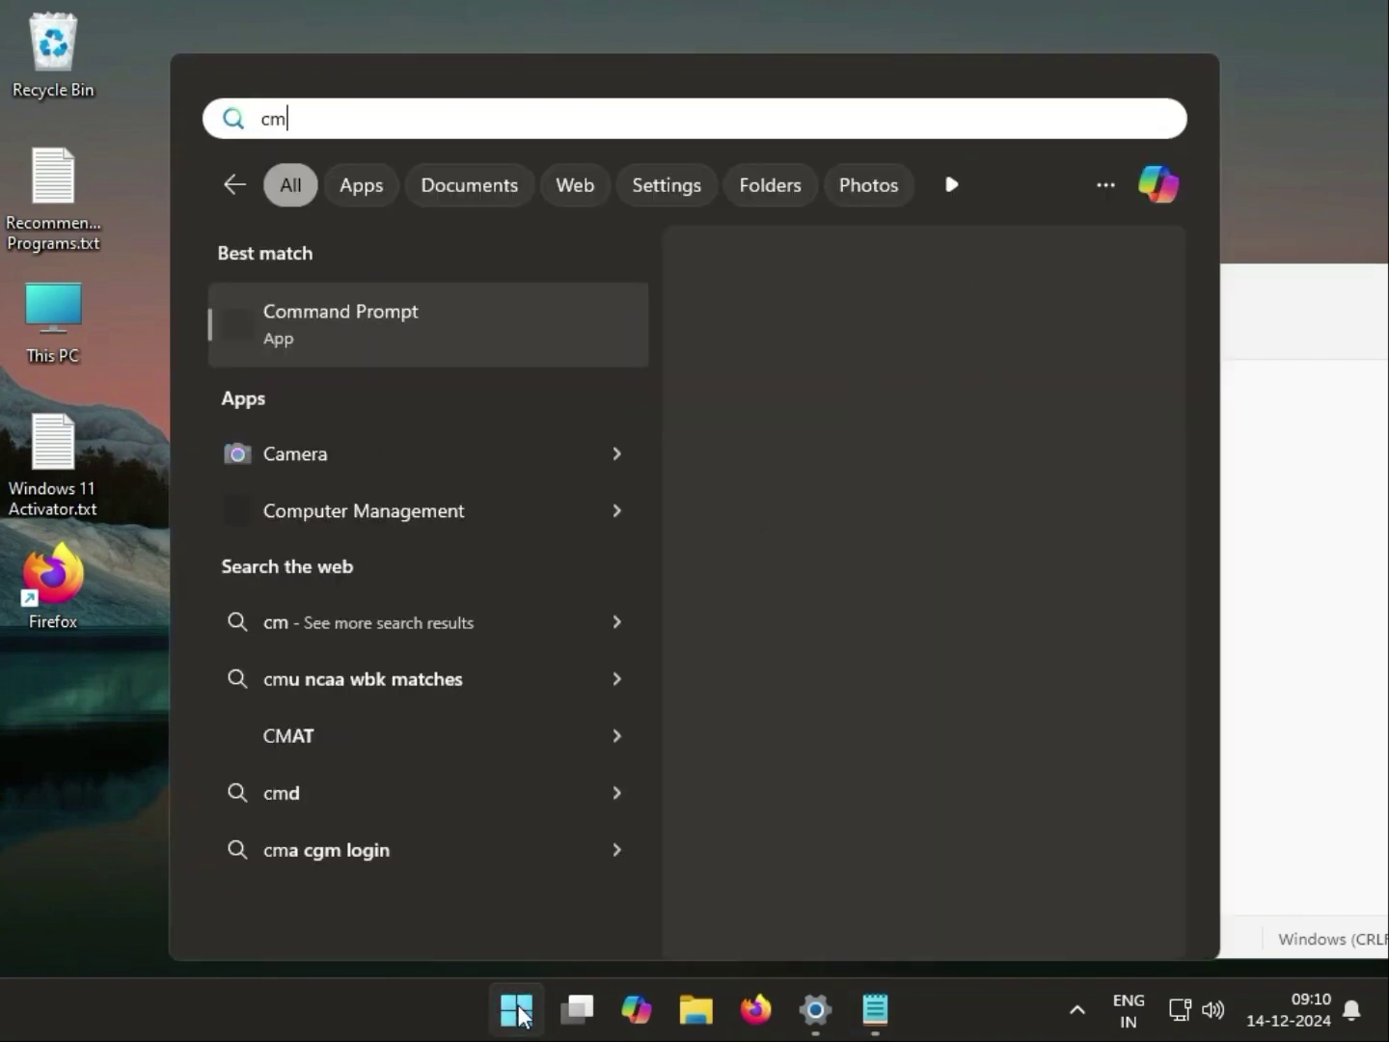
click(422, 352)
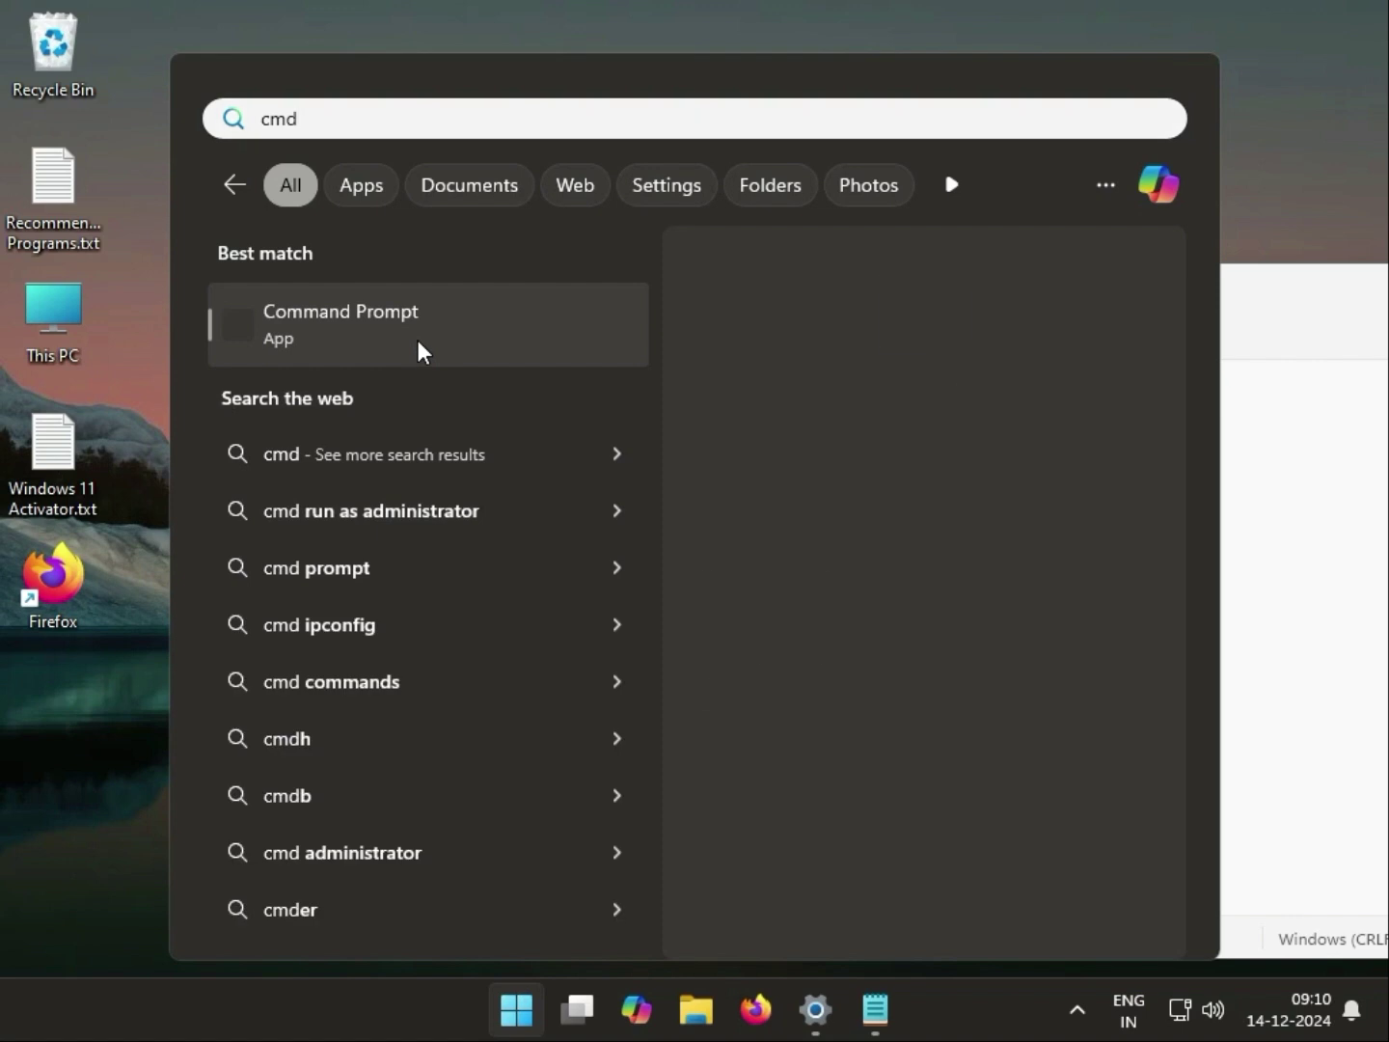
right_click(422, 352)
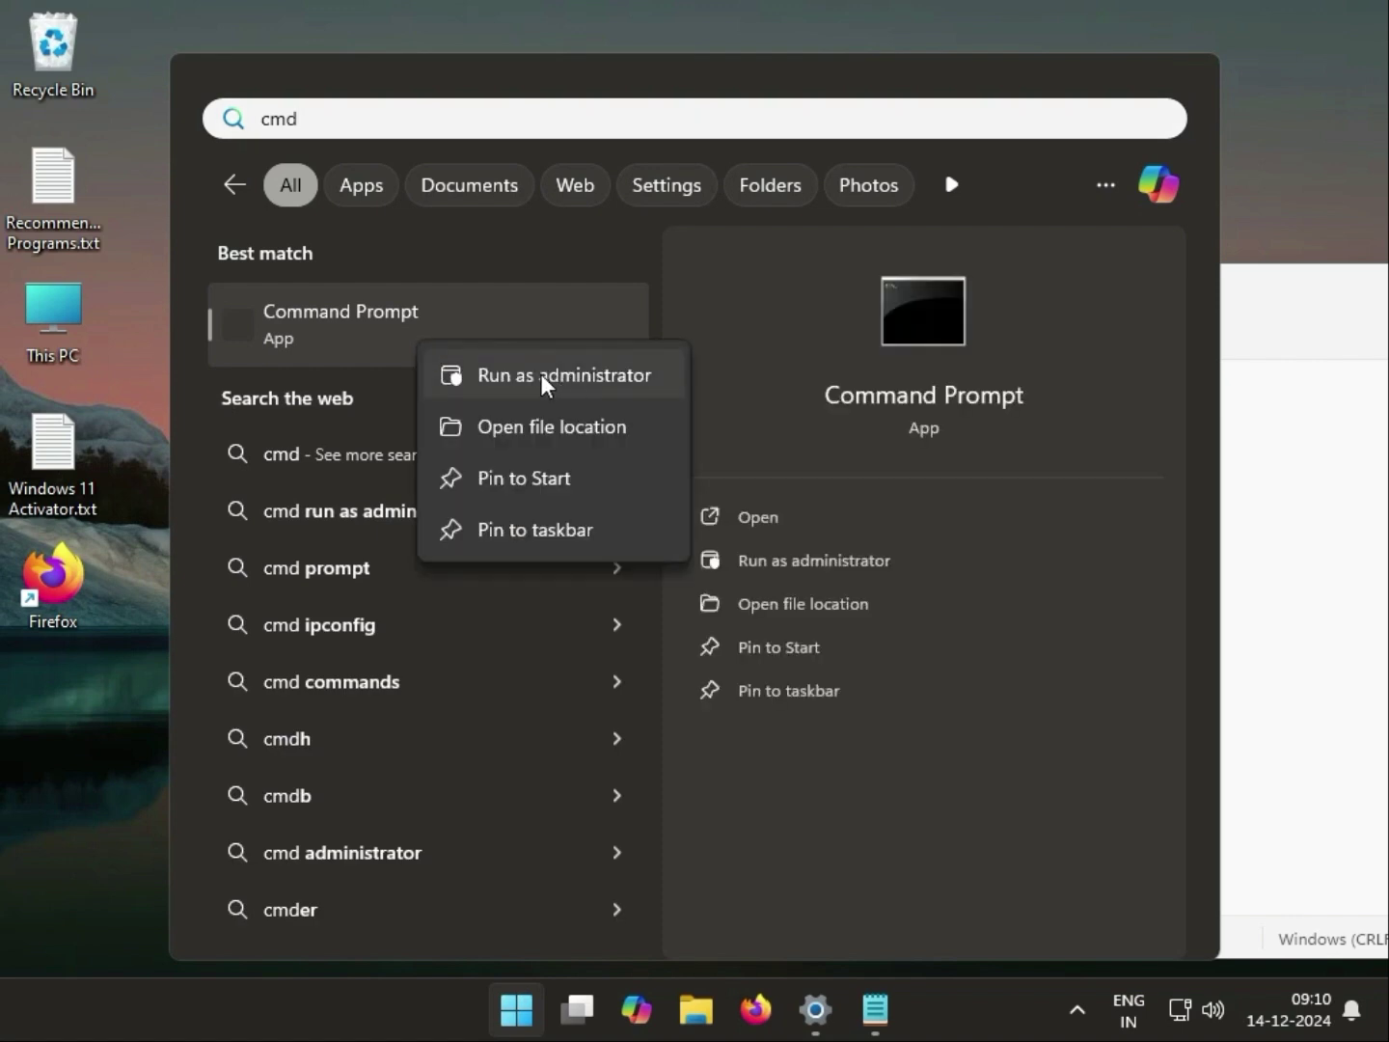
click(567, 379)
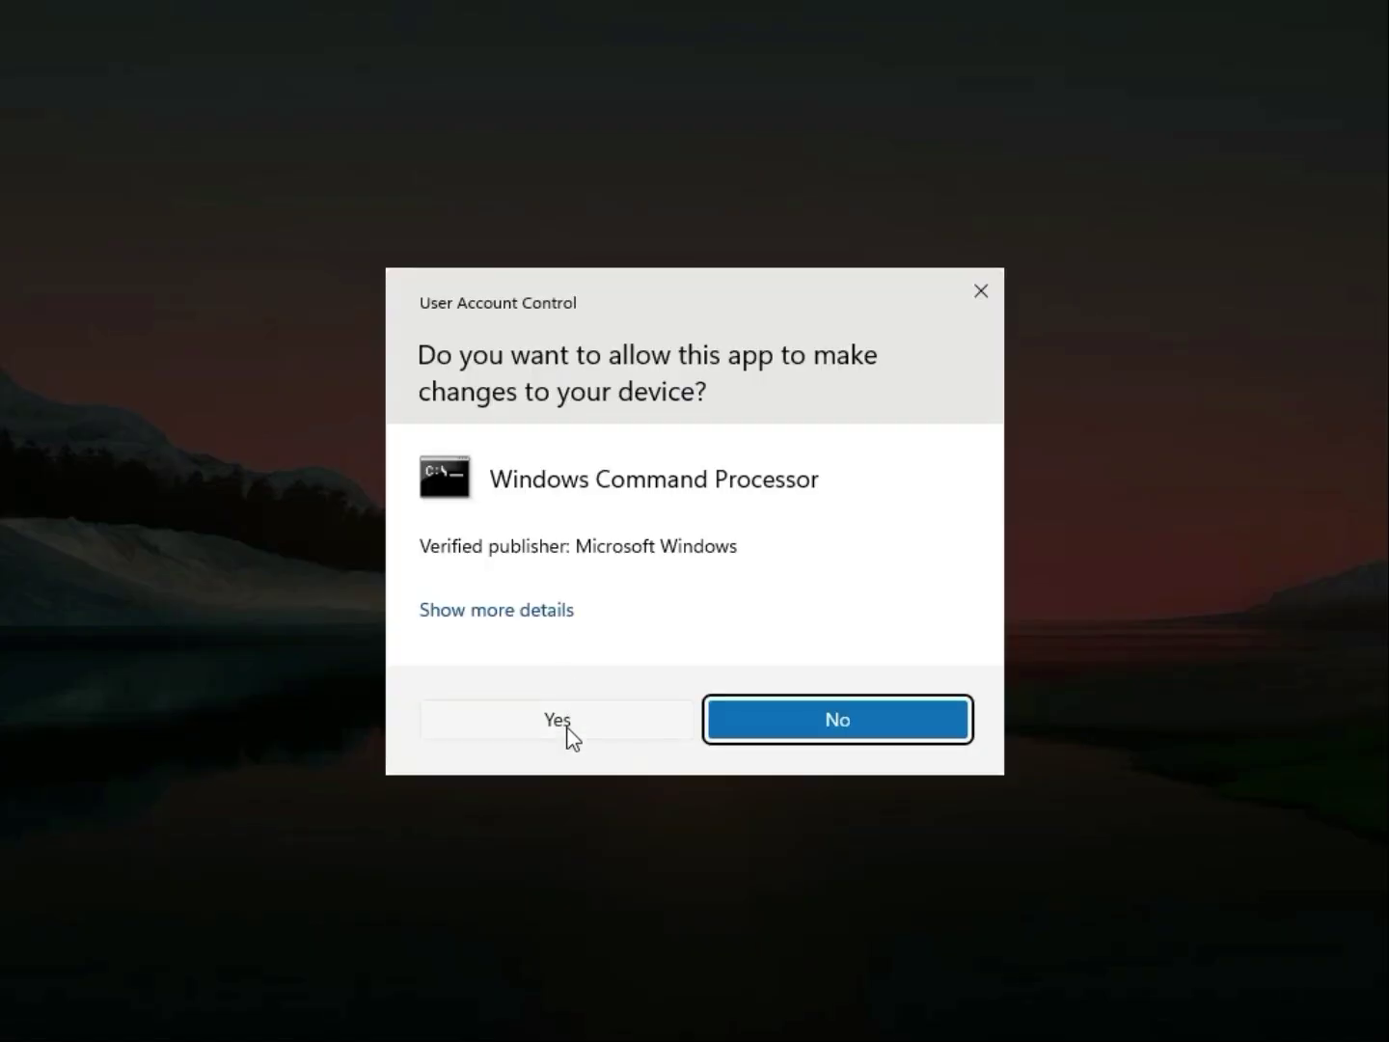
click(559, 721)
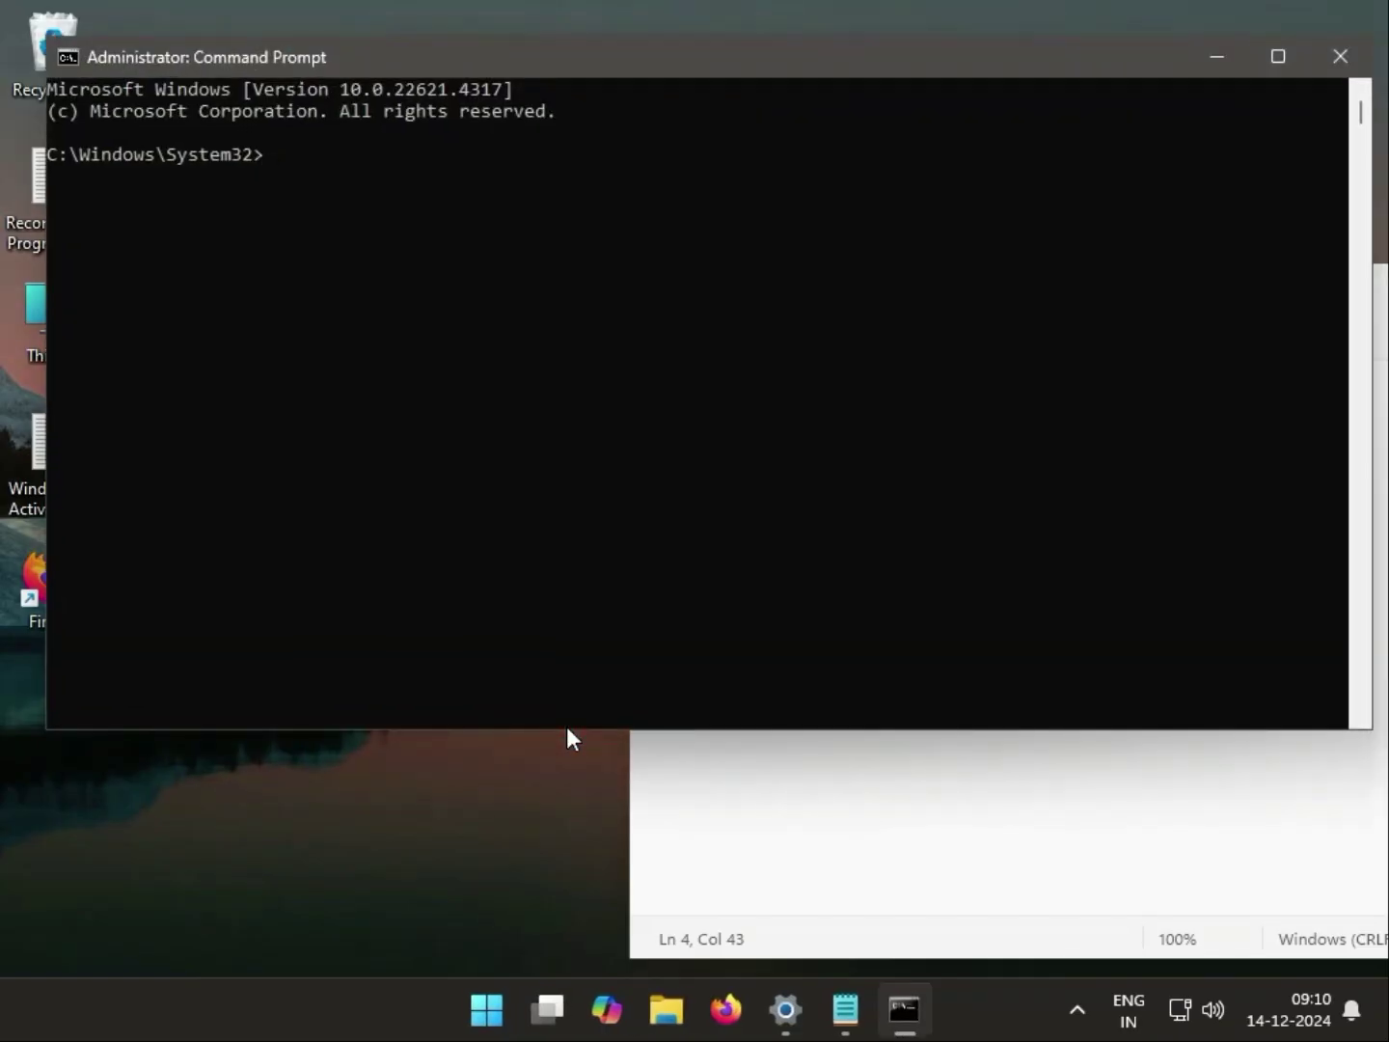
- Copy "sfc /scannow" from the Notepad file and run it in the administrator Command Prompt
click(772, 787)
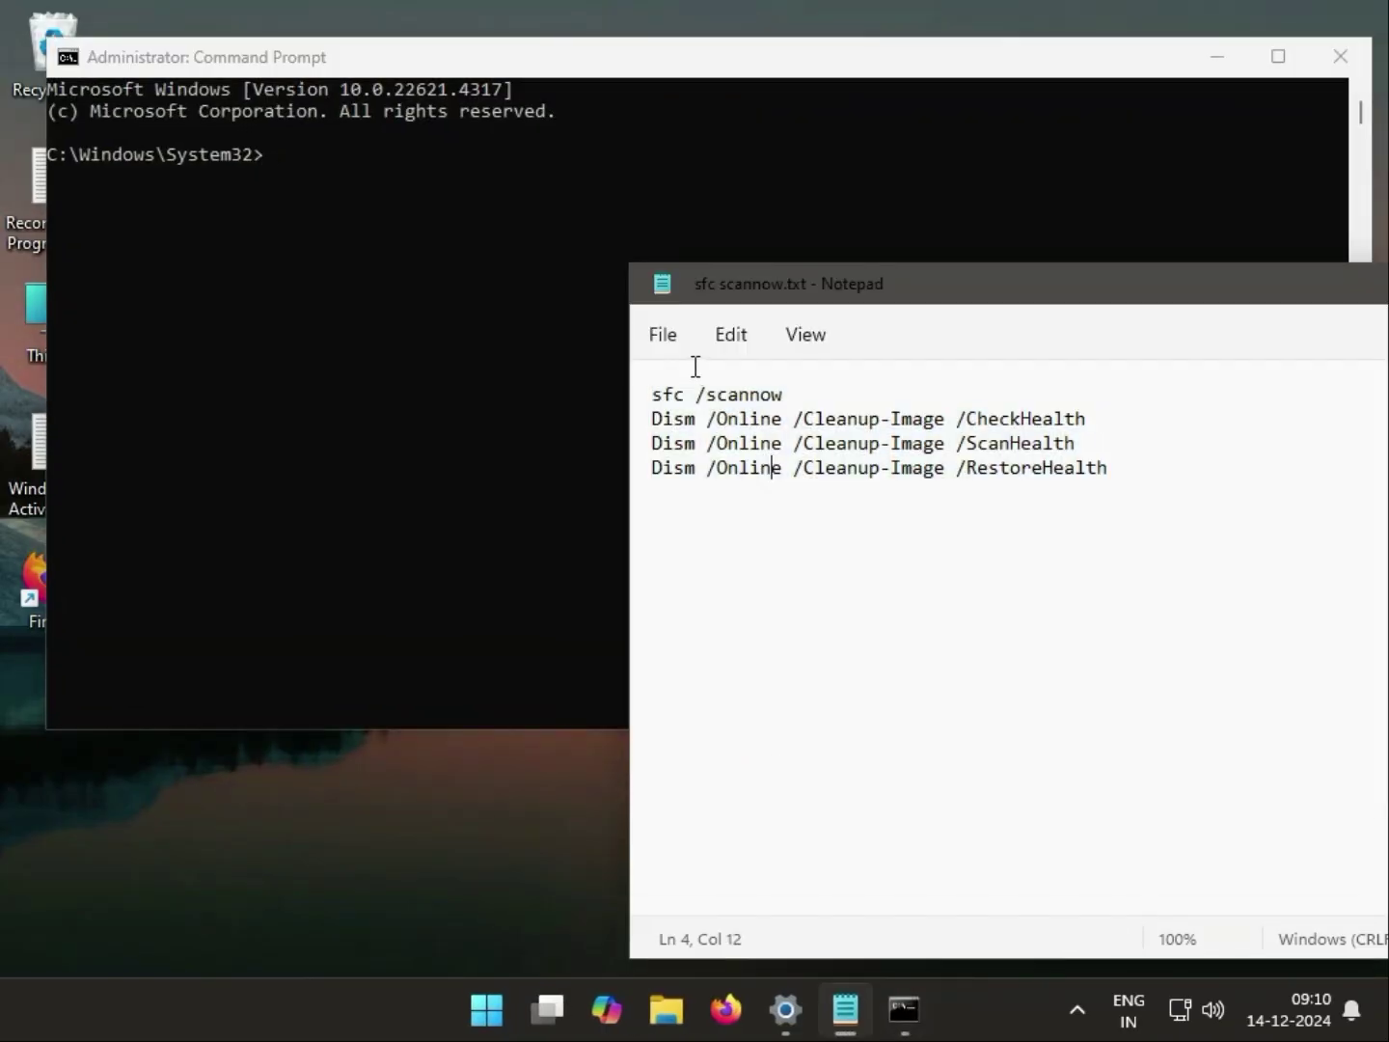
drag(654, 393, 791, 394)
key(ctrl+c)
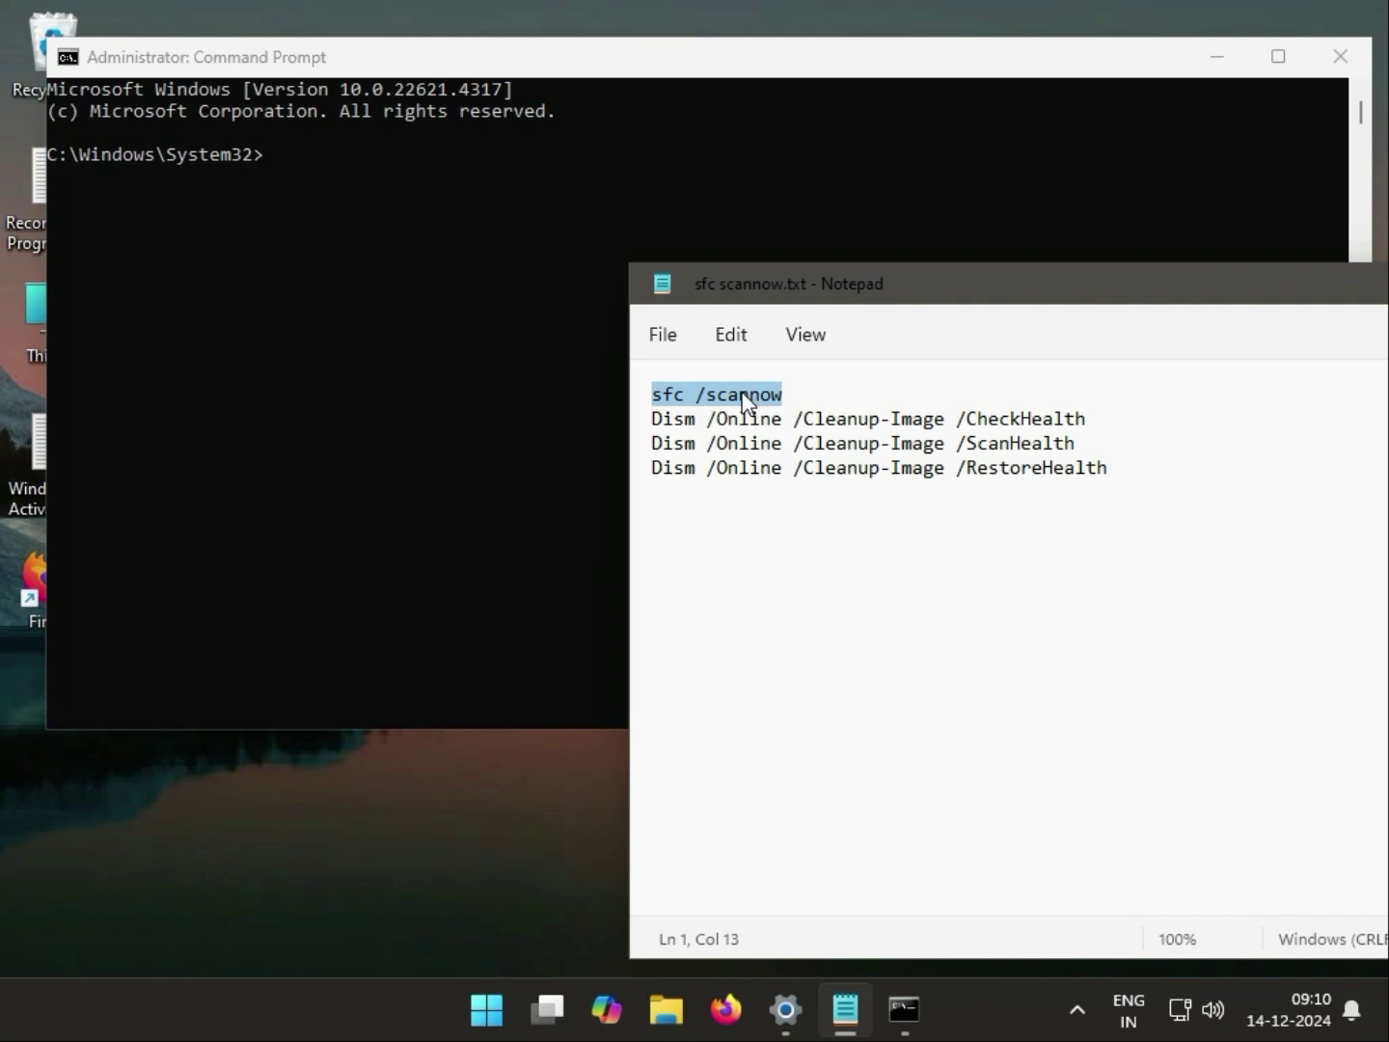
click(275, 159)
key(ctrl+v)
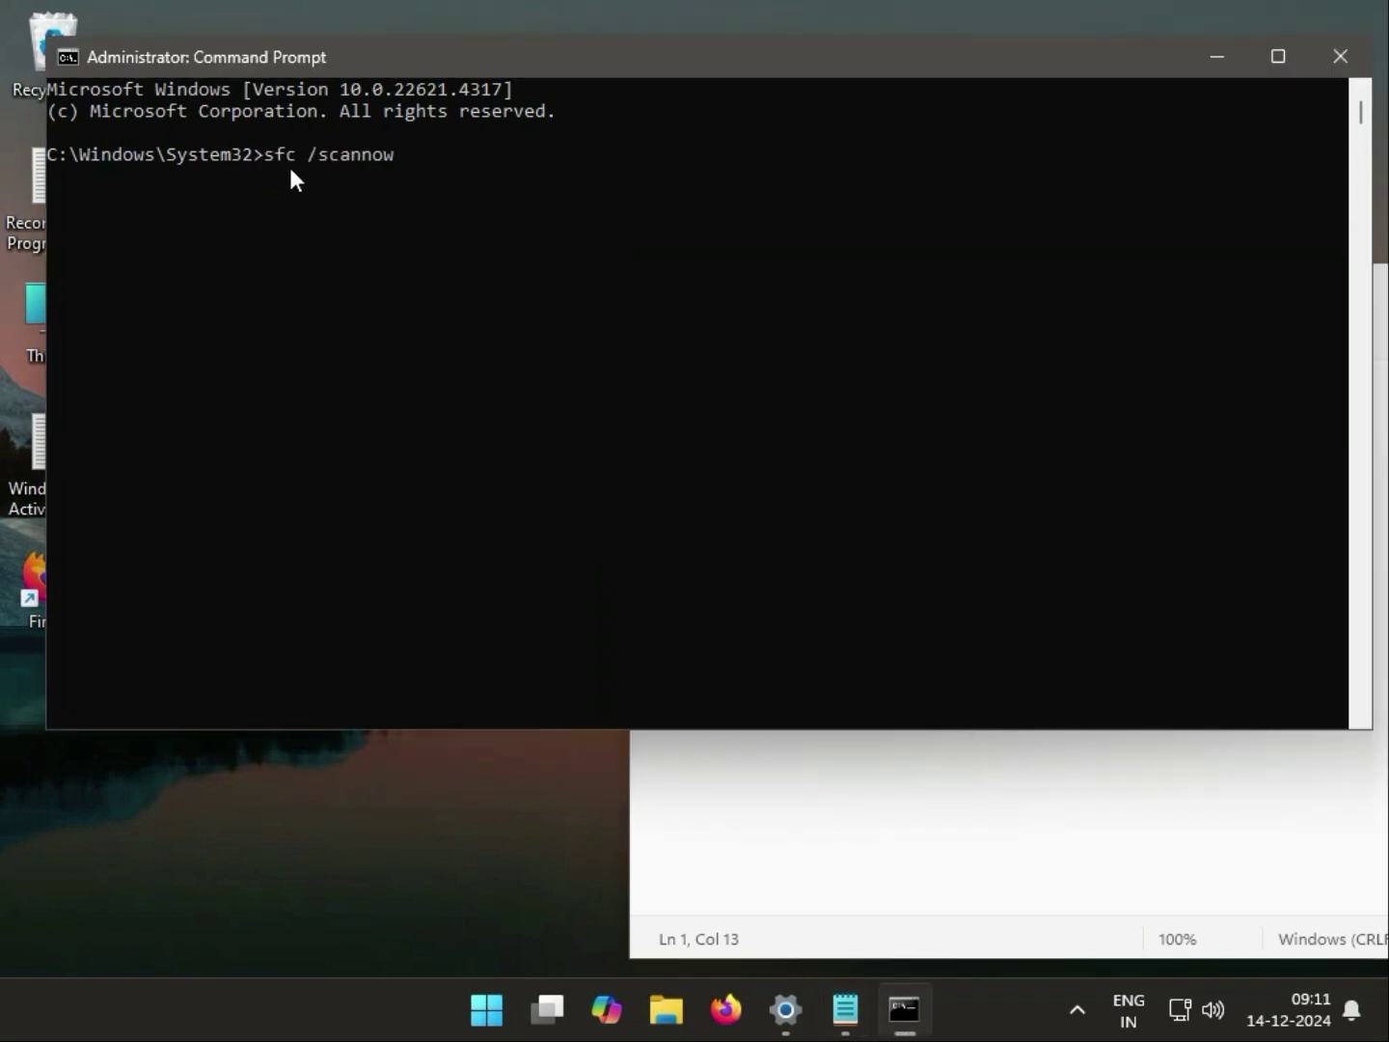
key(Return)
click(873, 821)
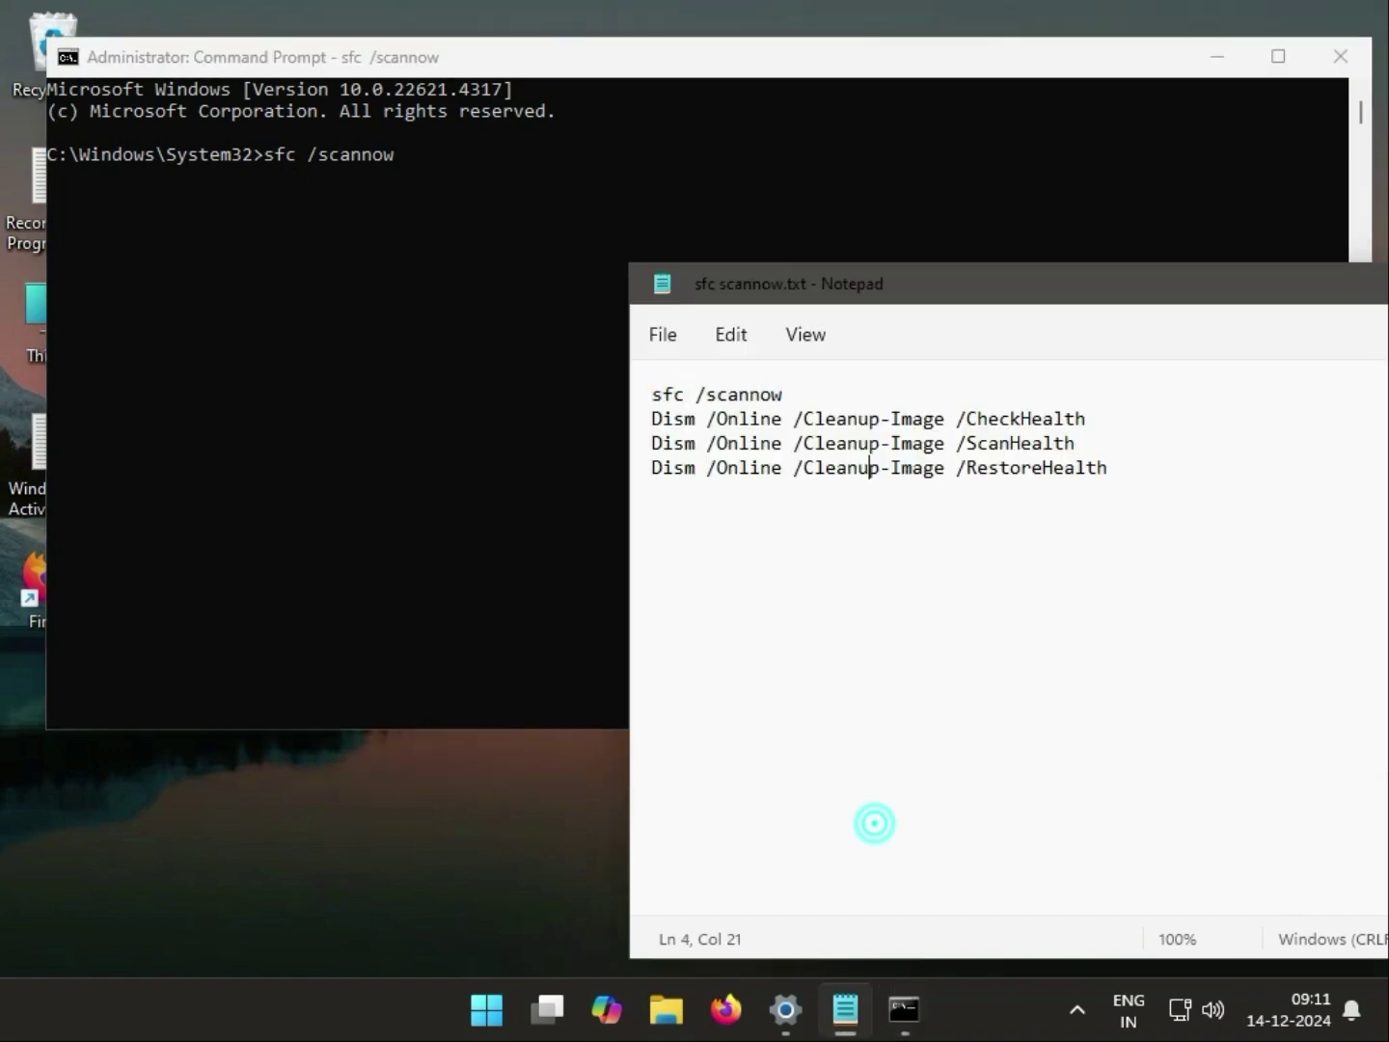
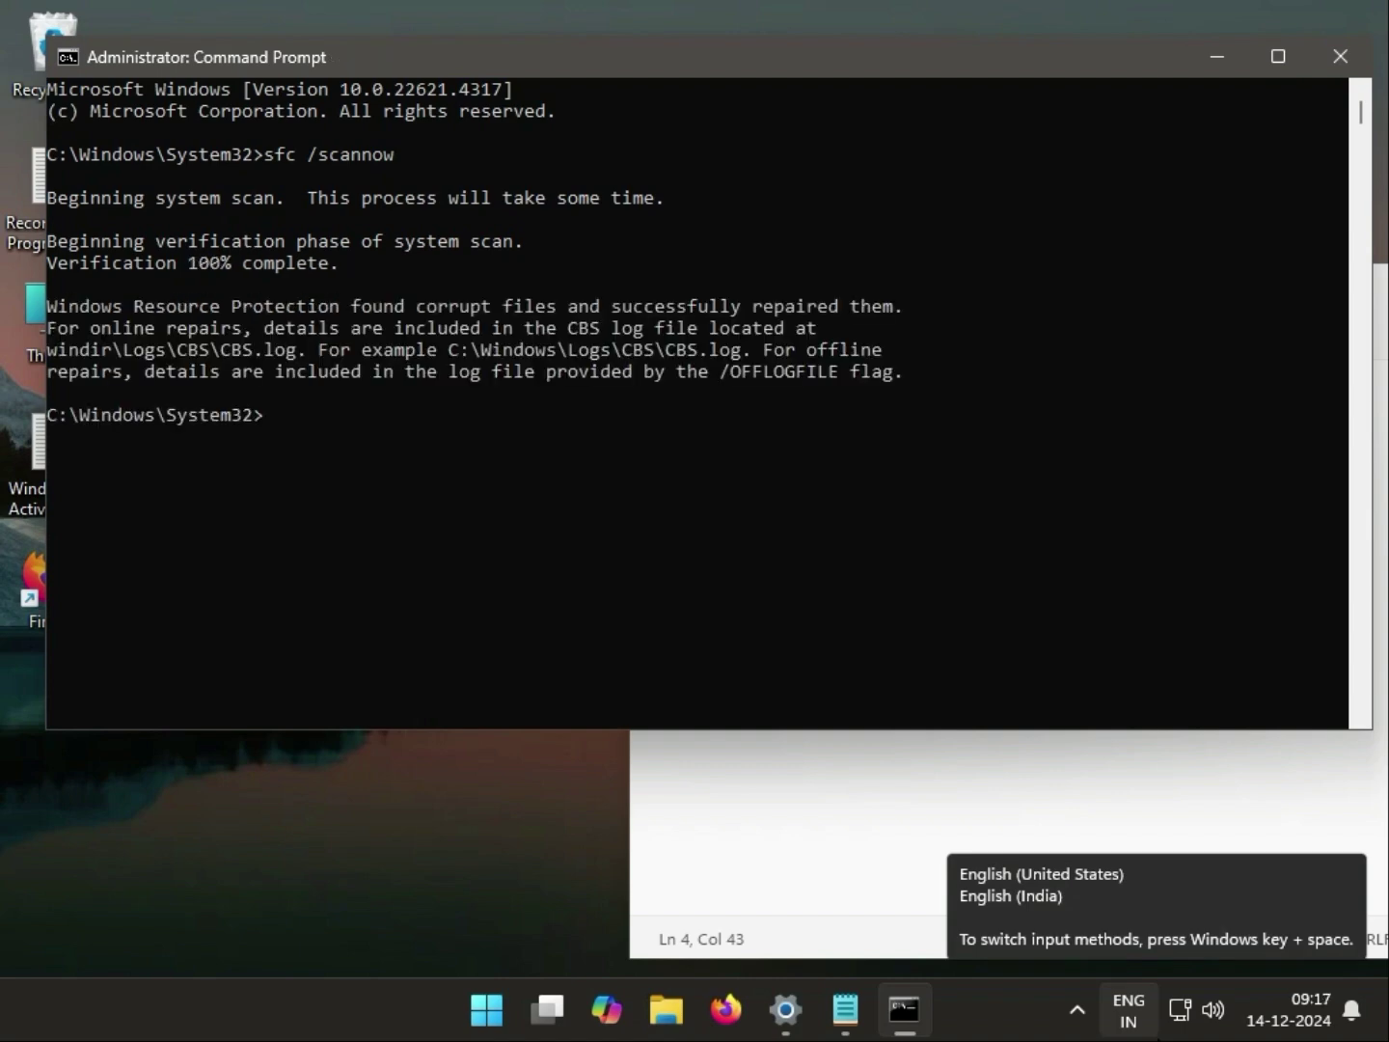
- Copy "Dism /Online /Cleanup-Image /CheckHealth" from the Notepad file and run it in Command Prompt
click(825, 873)
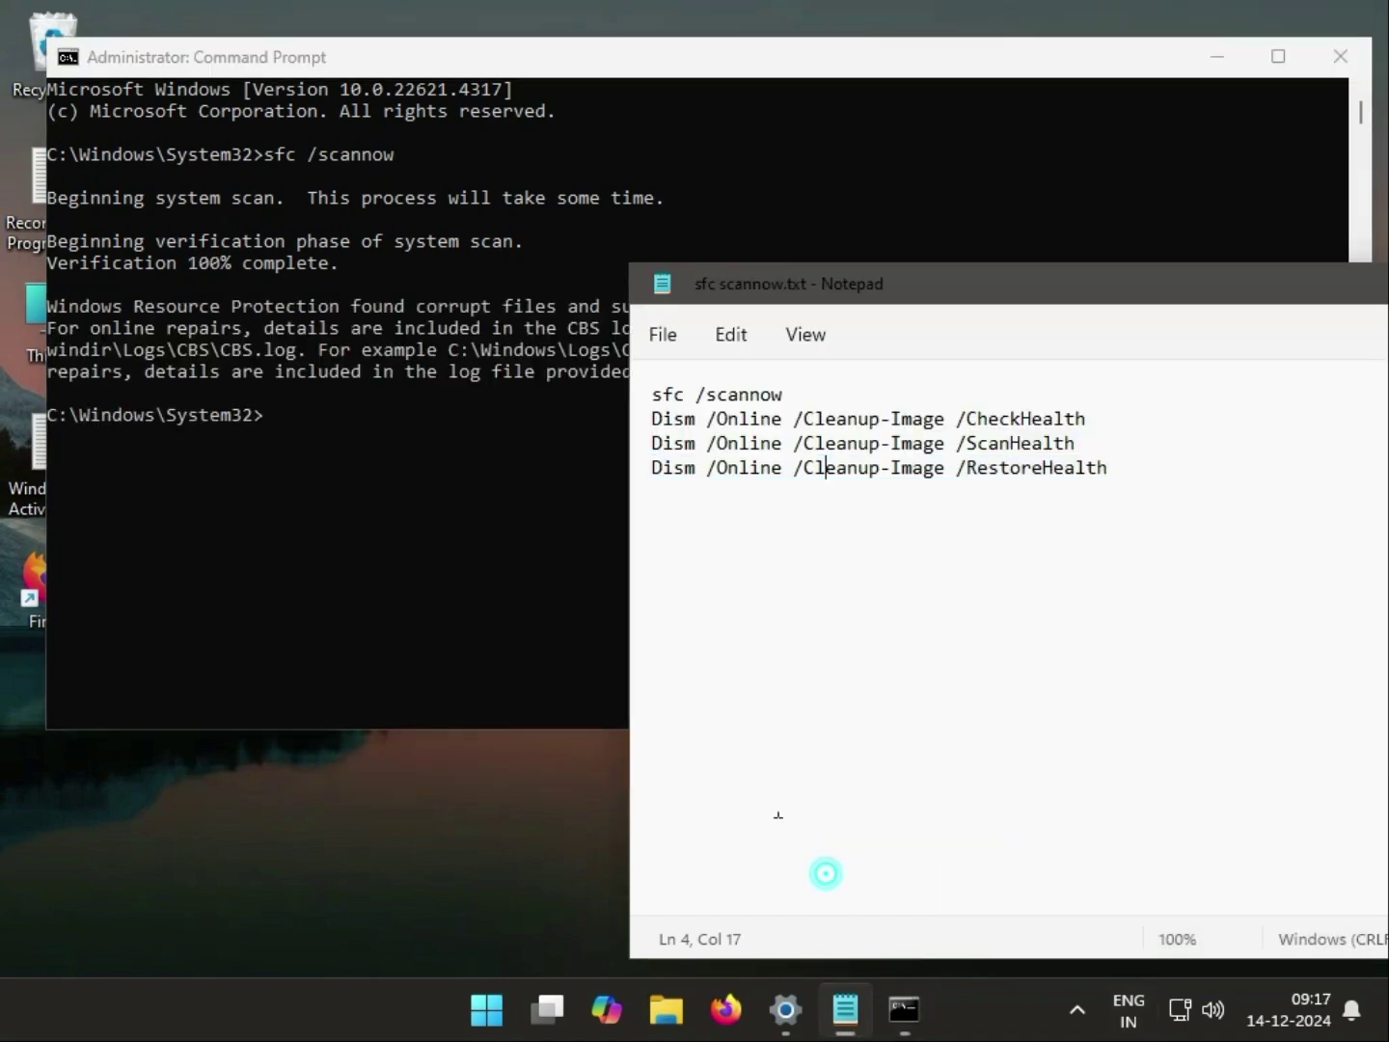
click(643, 422)
key(ctrl+c)
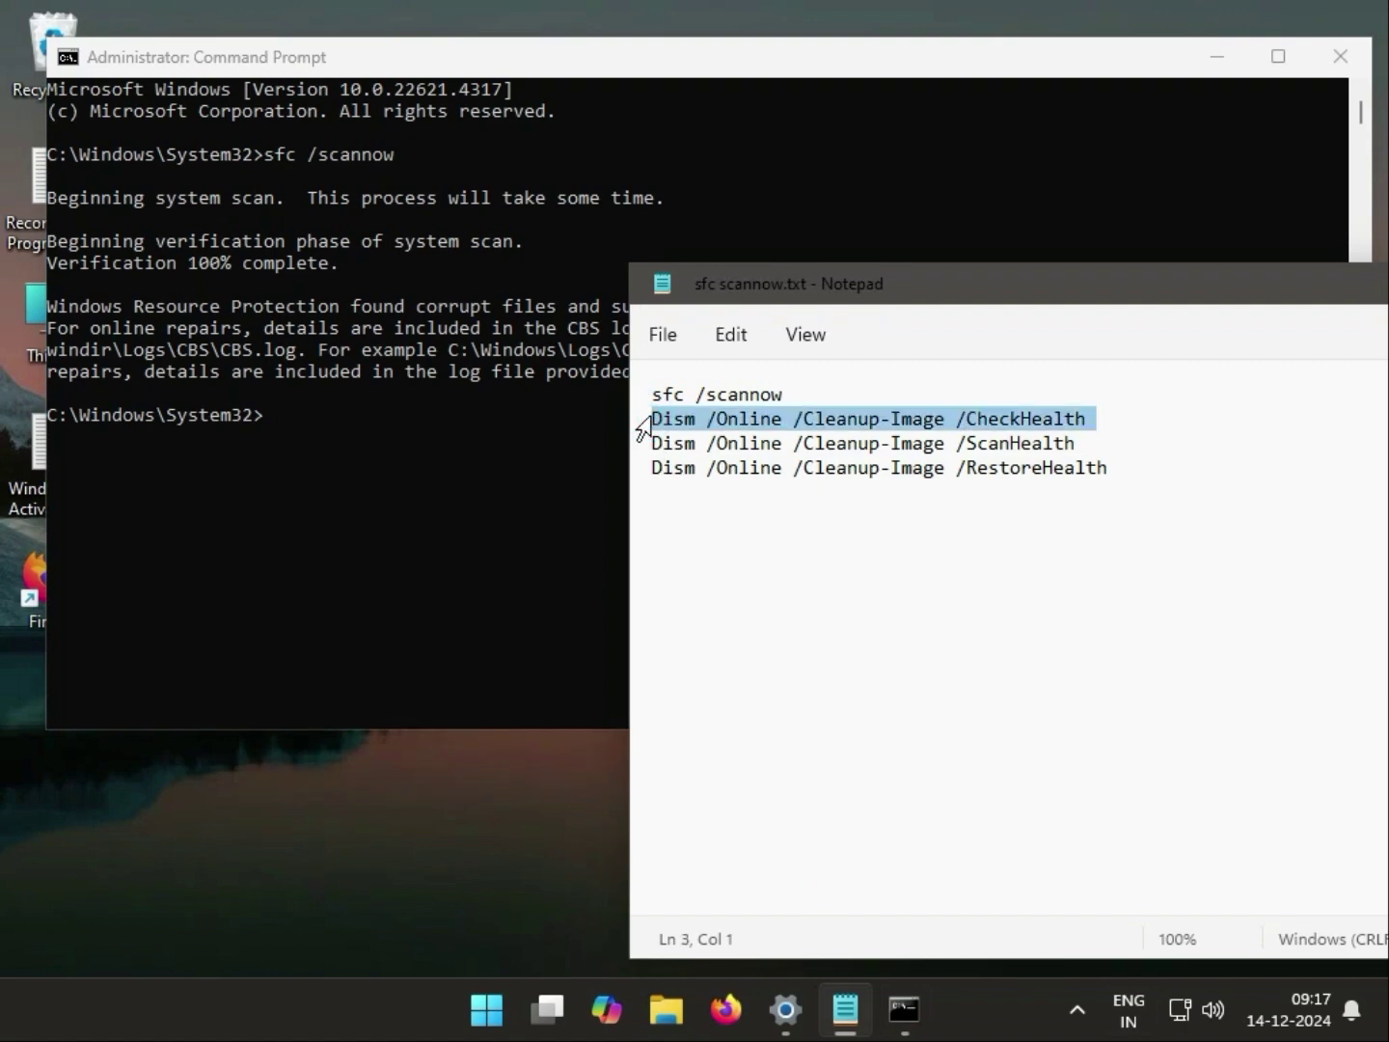
click(260, 414)
click(267, 414)
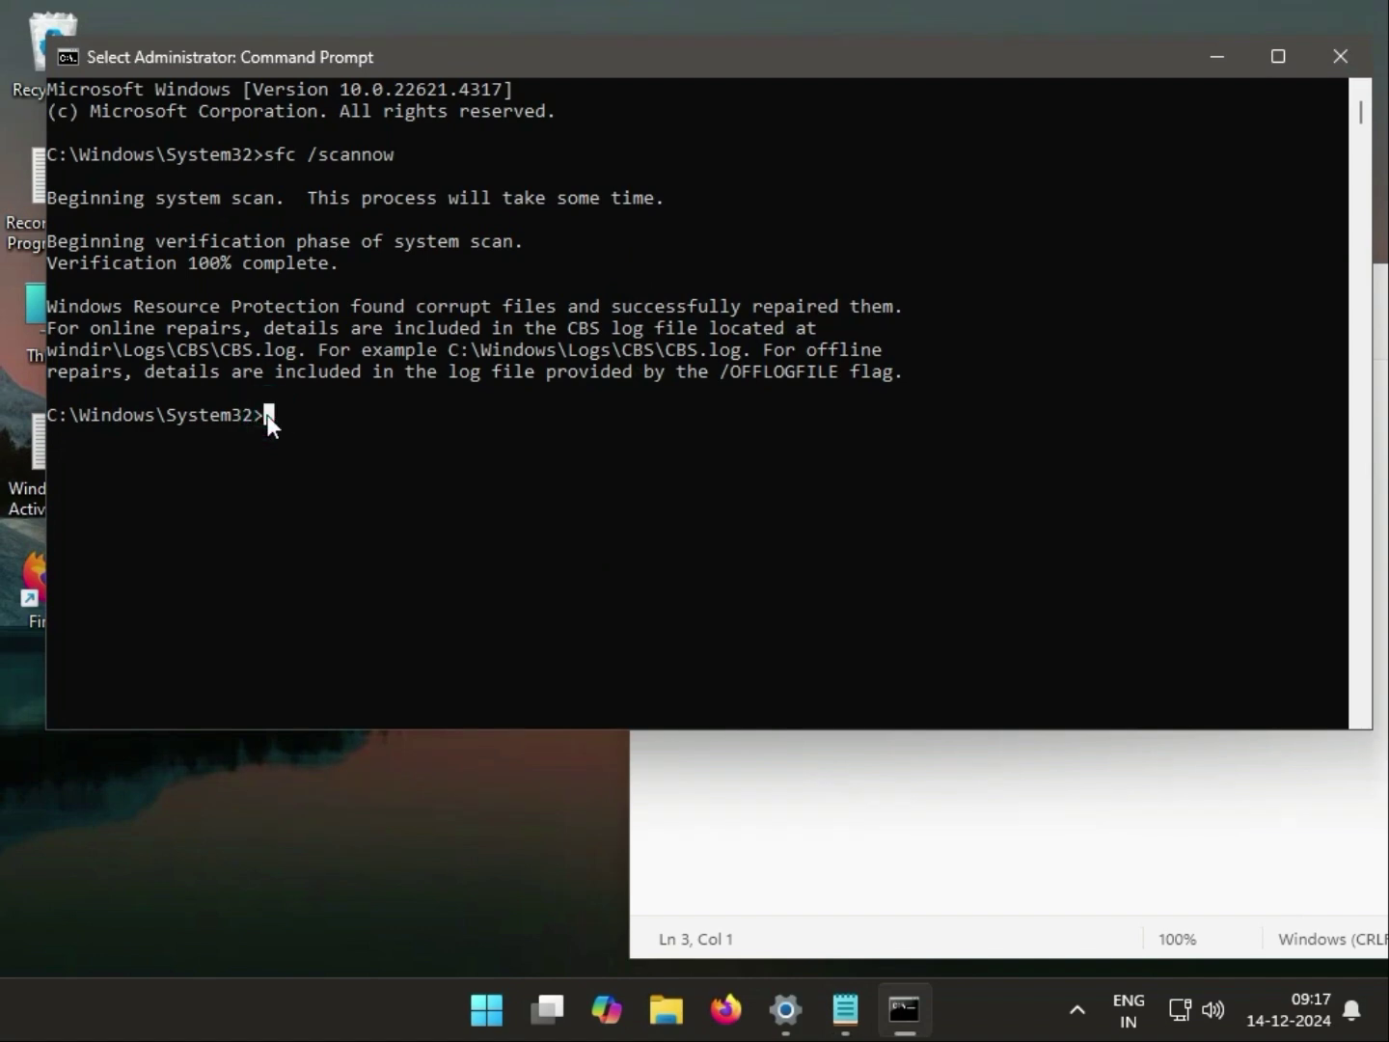
right_click(267, 417)
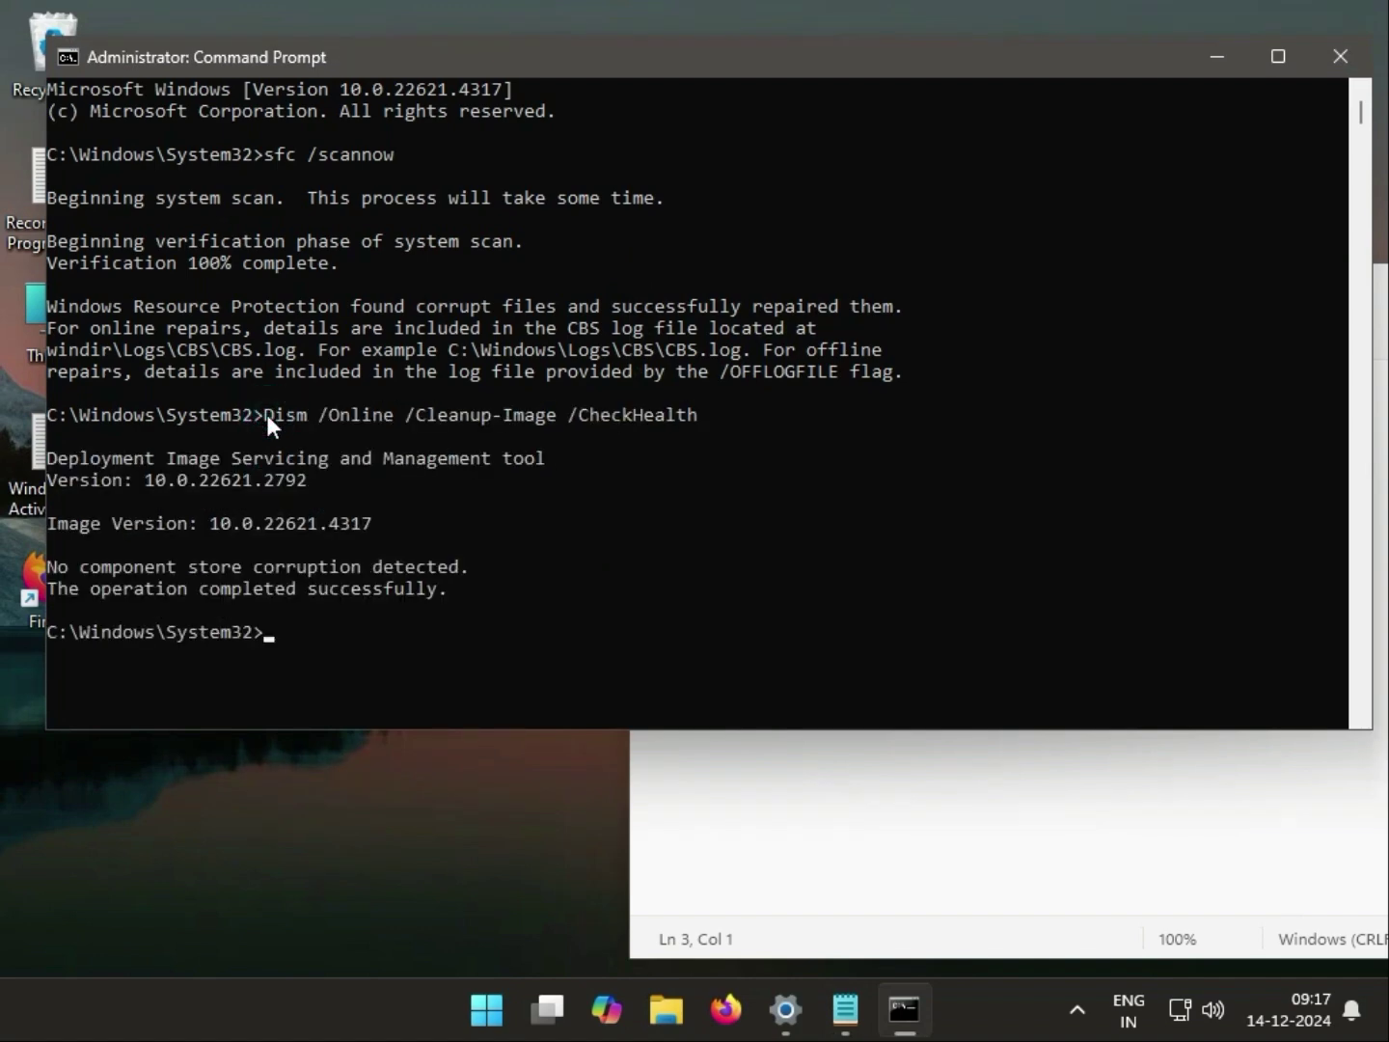
- Copy "Dism /Online /Cleanup-Image /ScanHealth" from the Notepad file and run it in the administrator Command Prompt
click(843, 876)
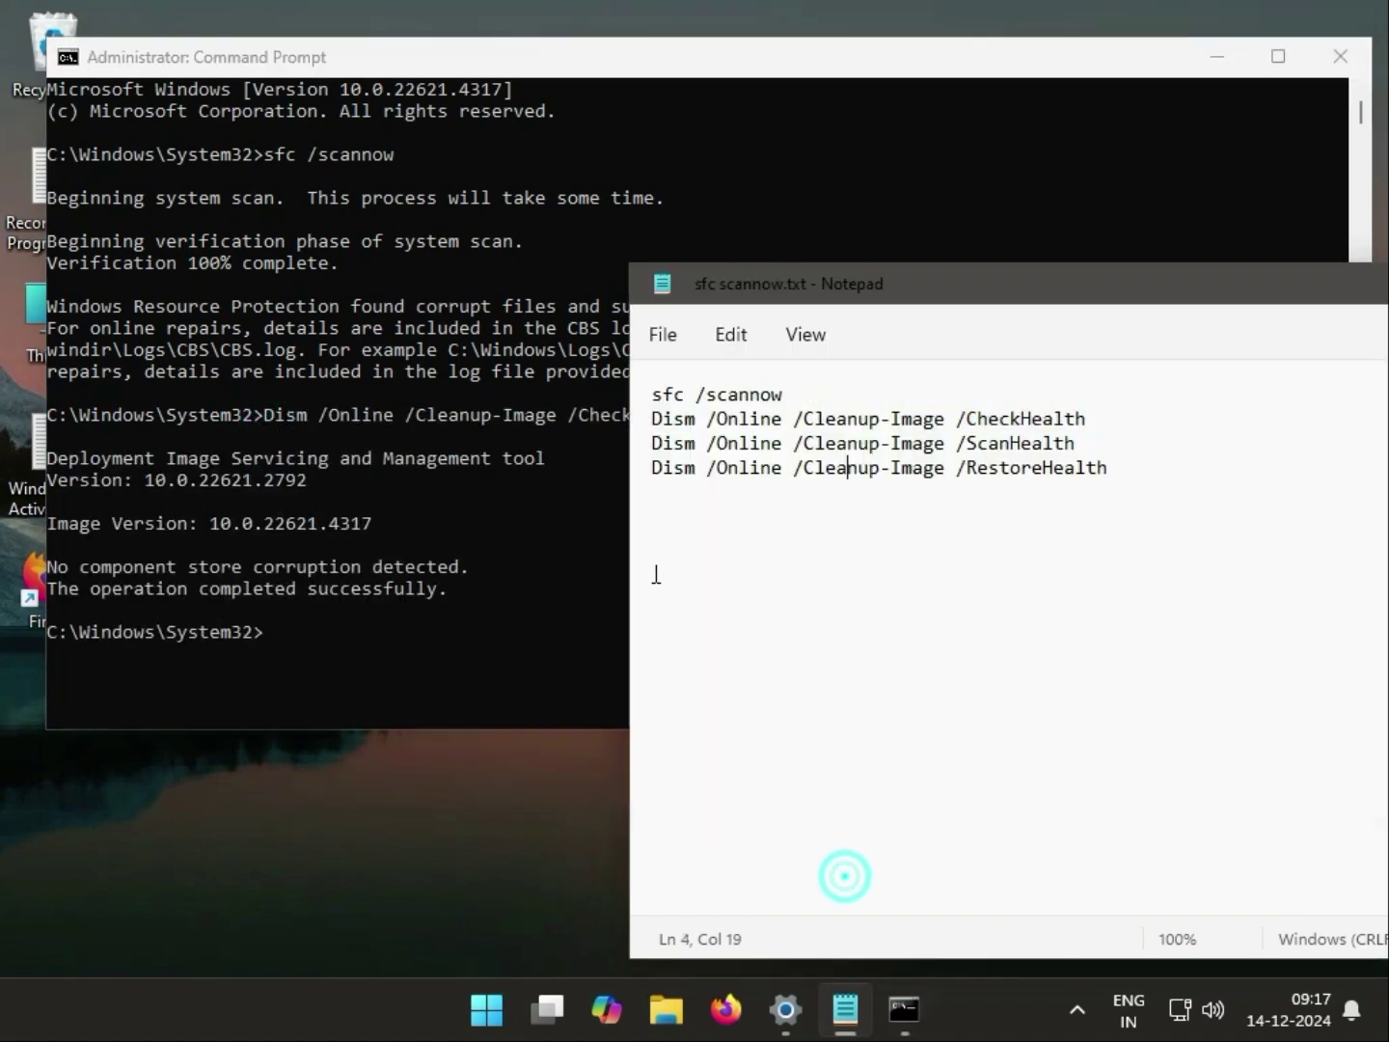
triple_click(638, 449)
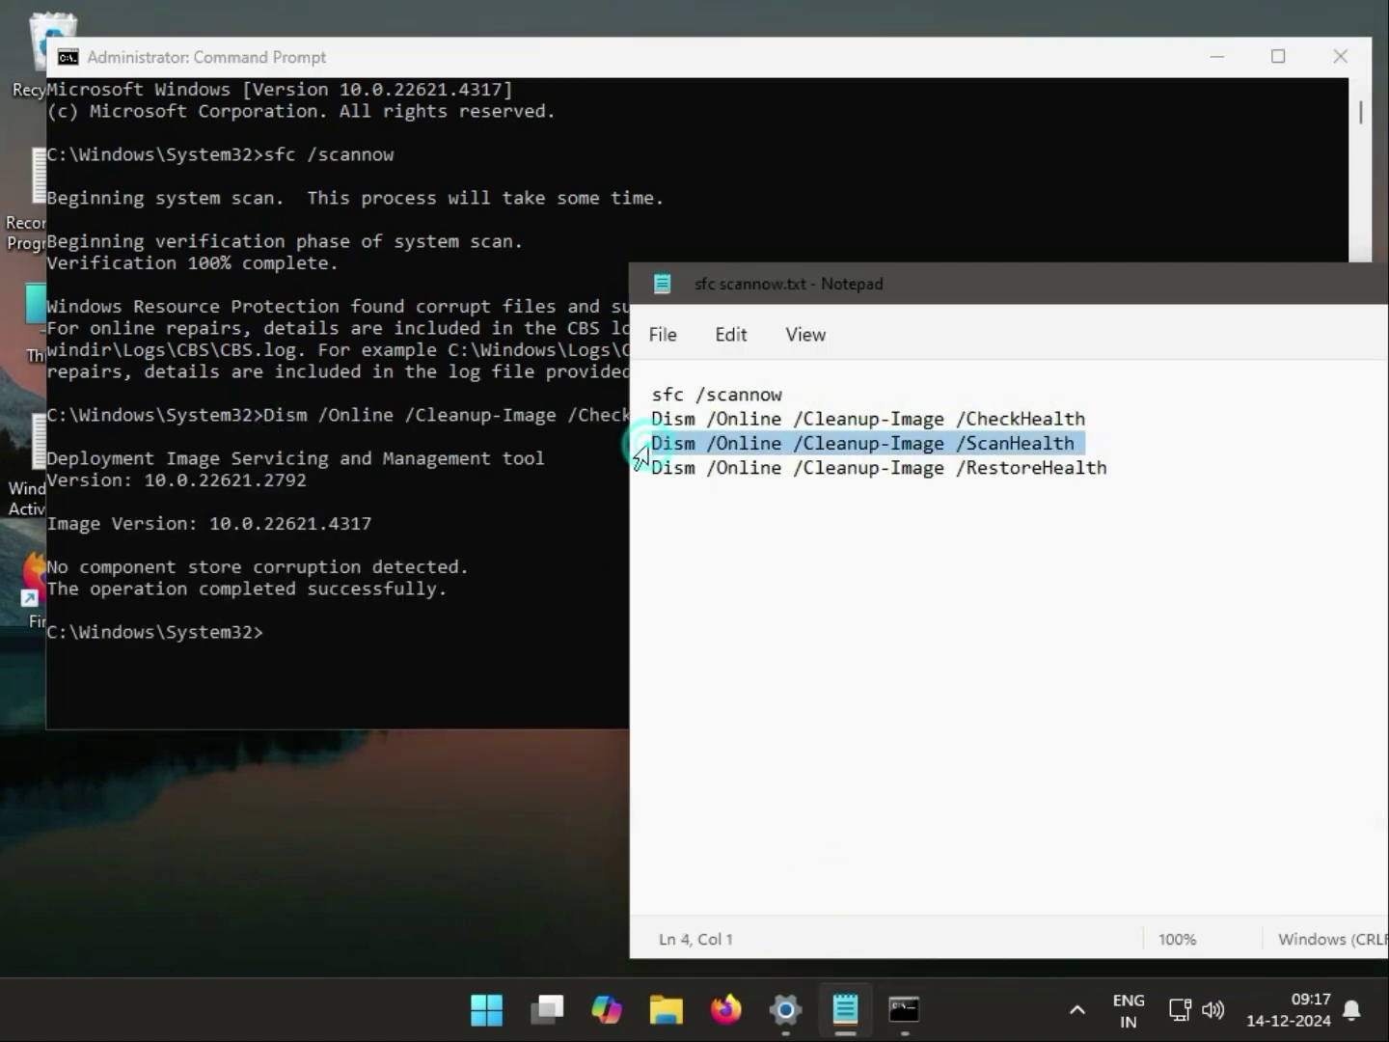
click(277, 630)
right_click(264, 629)
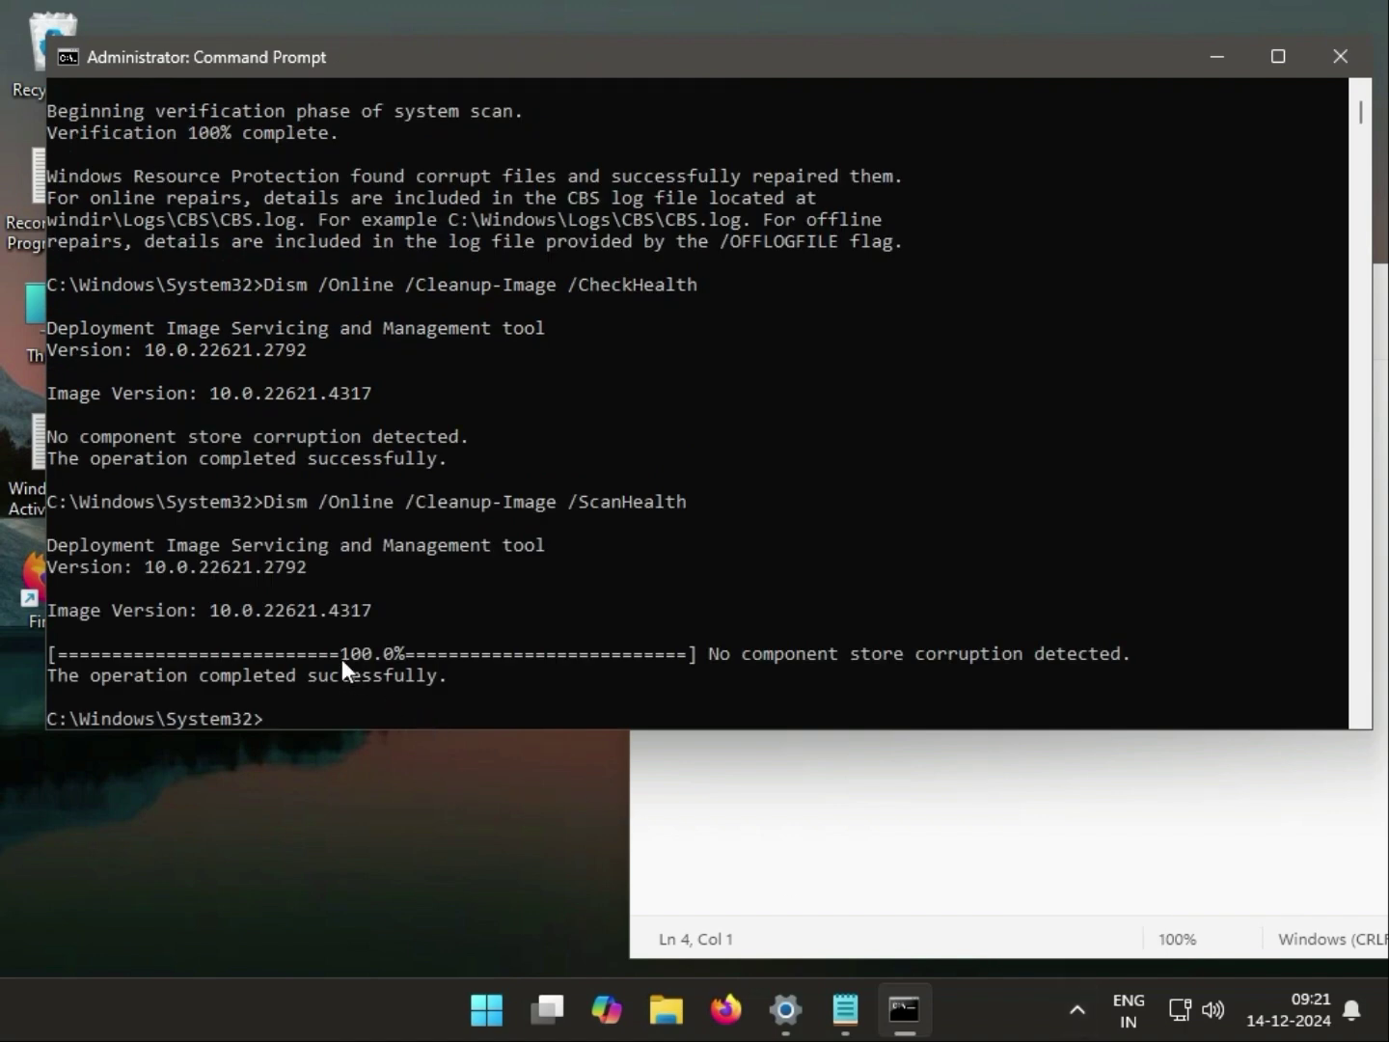
- Copy "Dism /Online /Cleanup-Image /RestoreHealth" from the Notepad file, run it in Command Prompt, and highlight the completion line of its output
mouse_move(907, 1035)
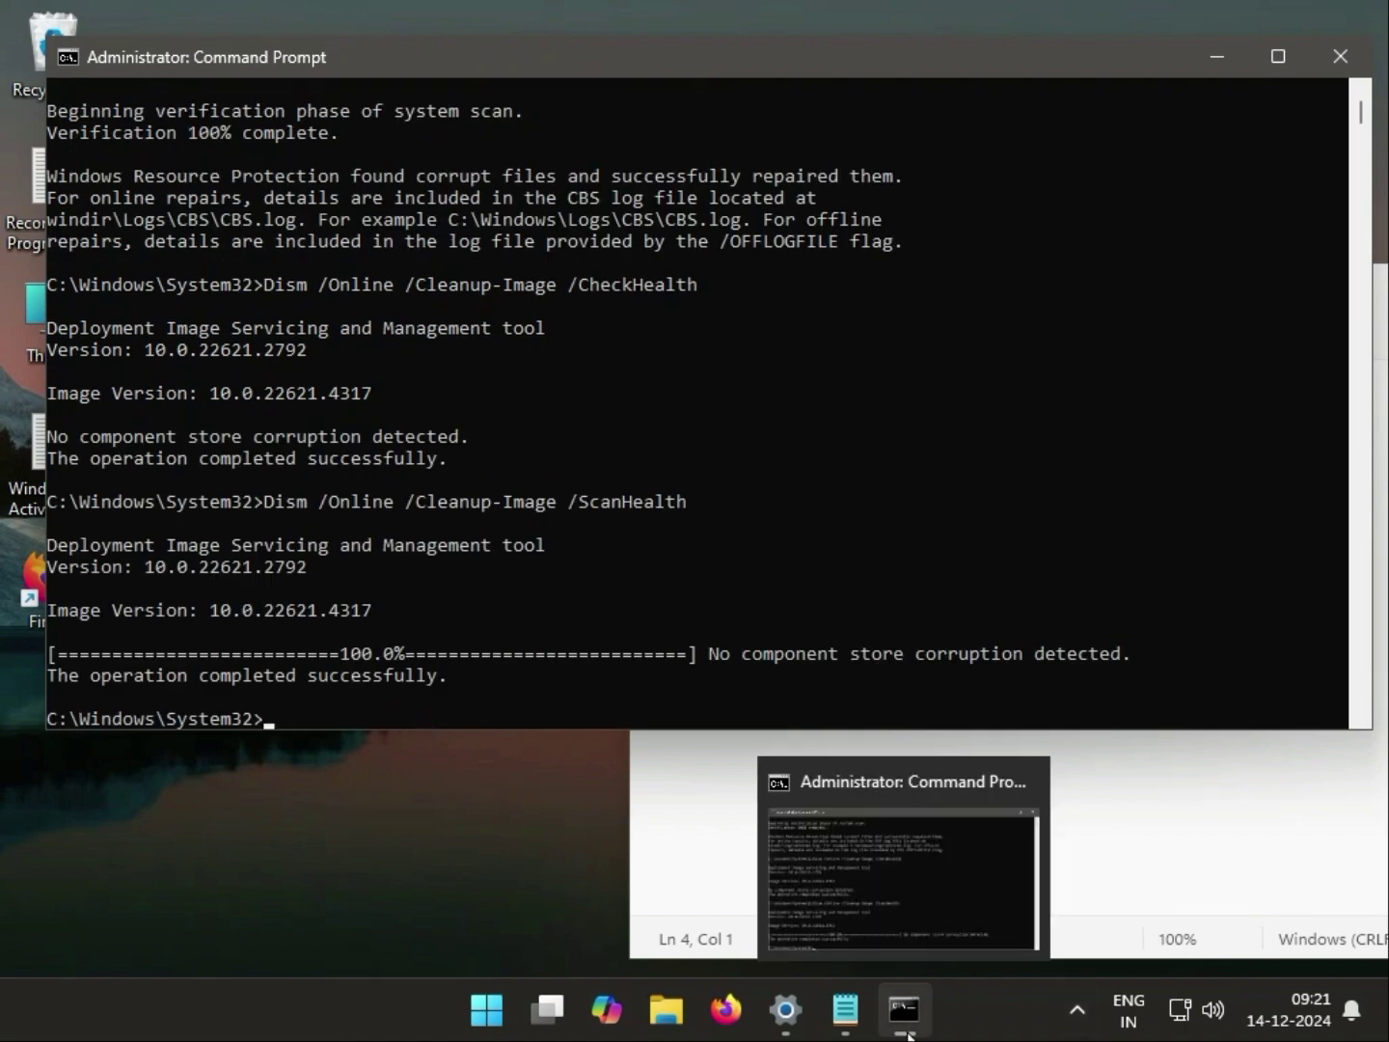
click(1118, 820)
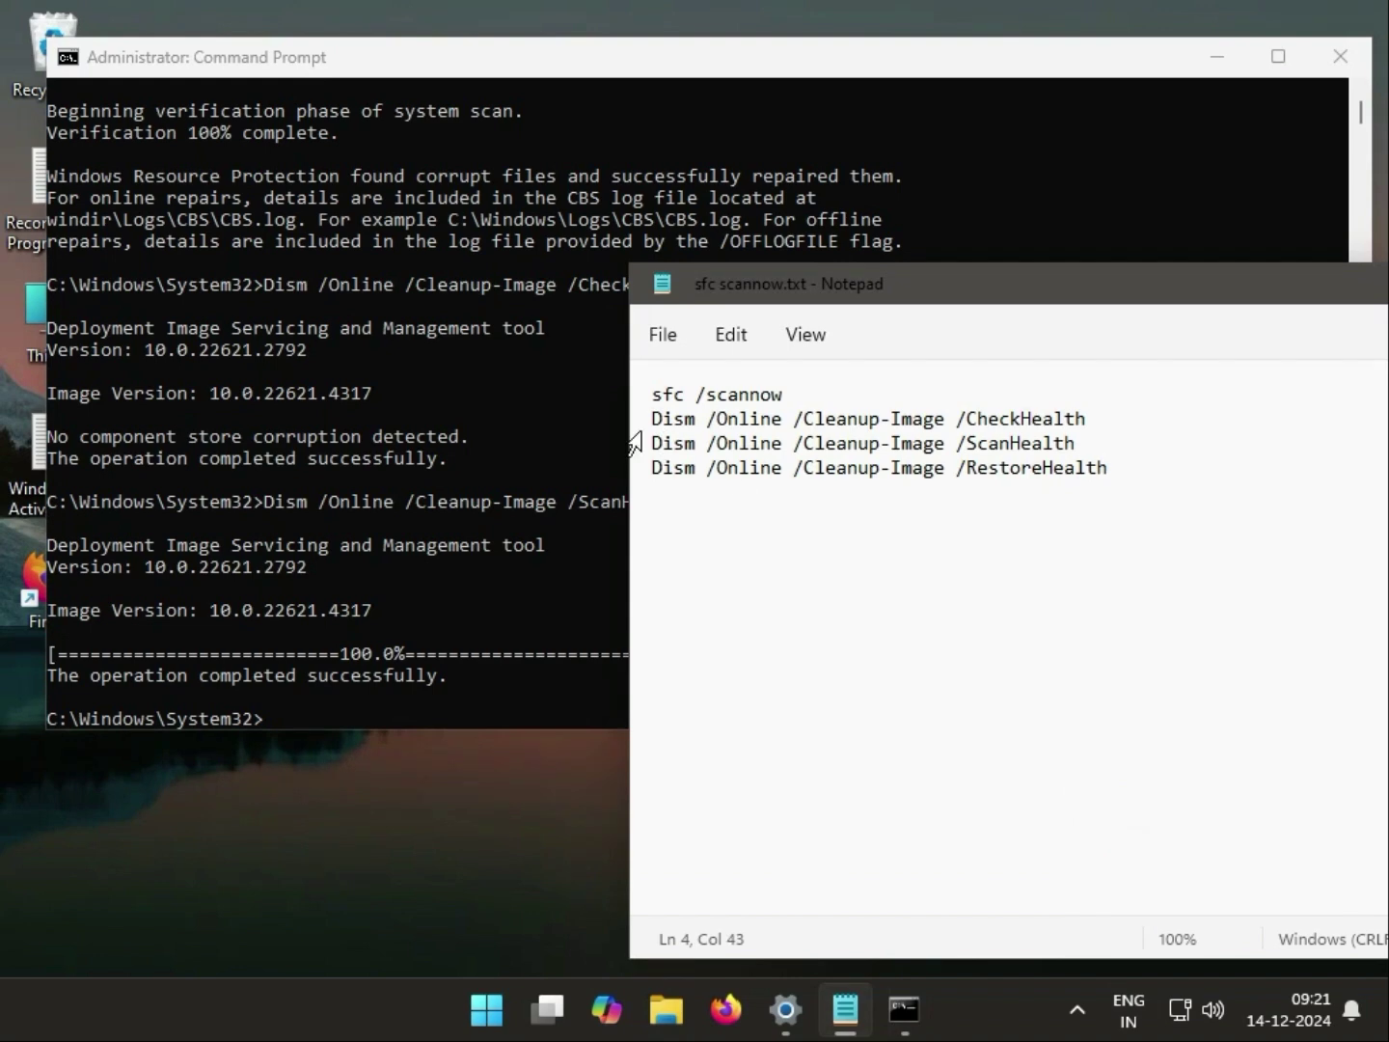
triple_click(638, 470)
key(ctrl+c)
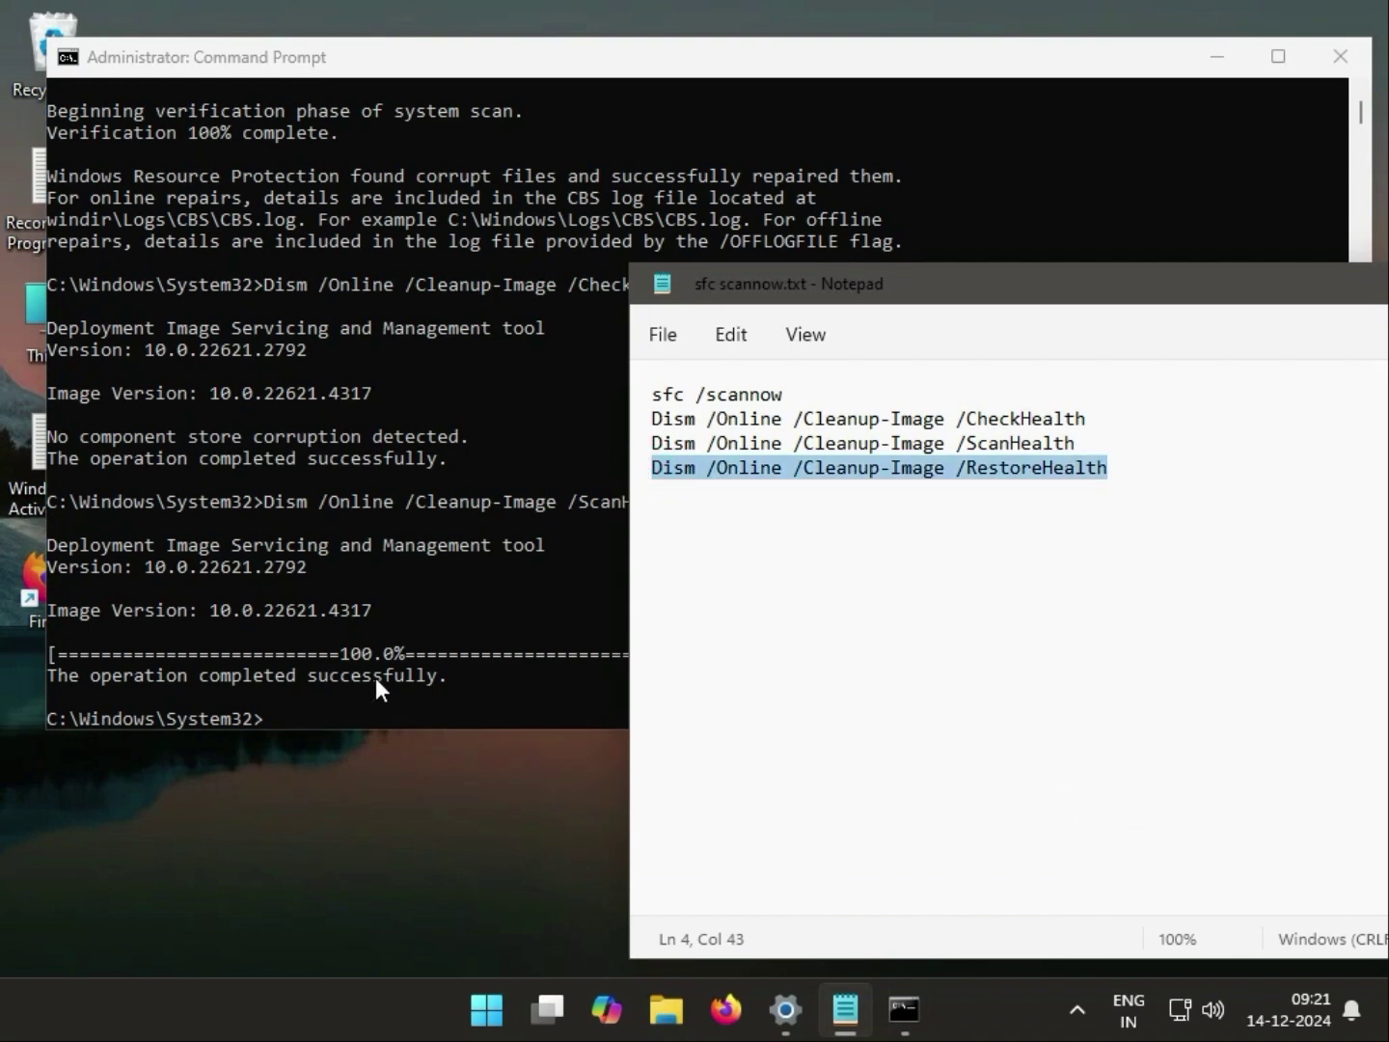
click(487, 645)
scroll(292, 583, down, 4)
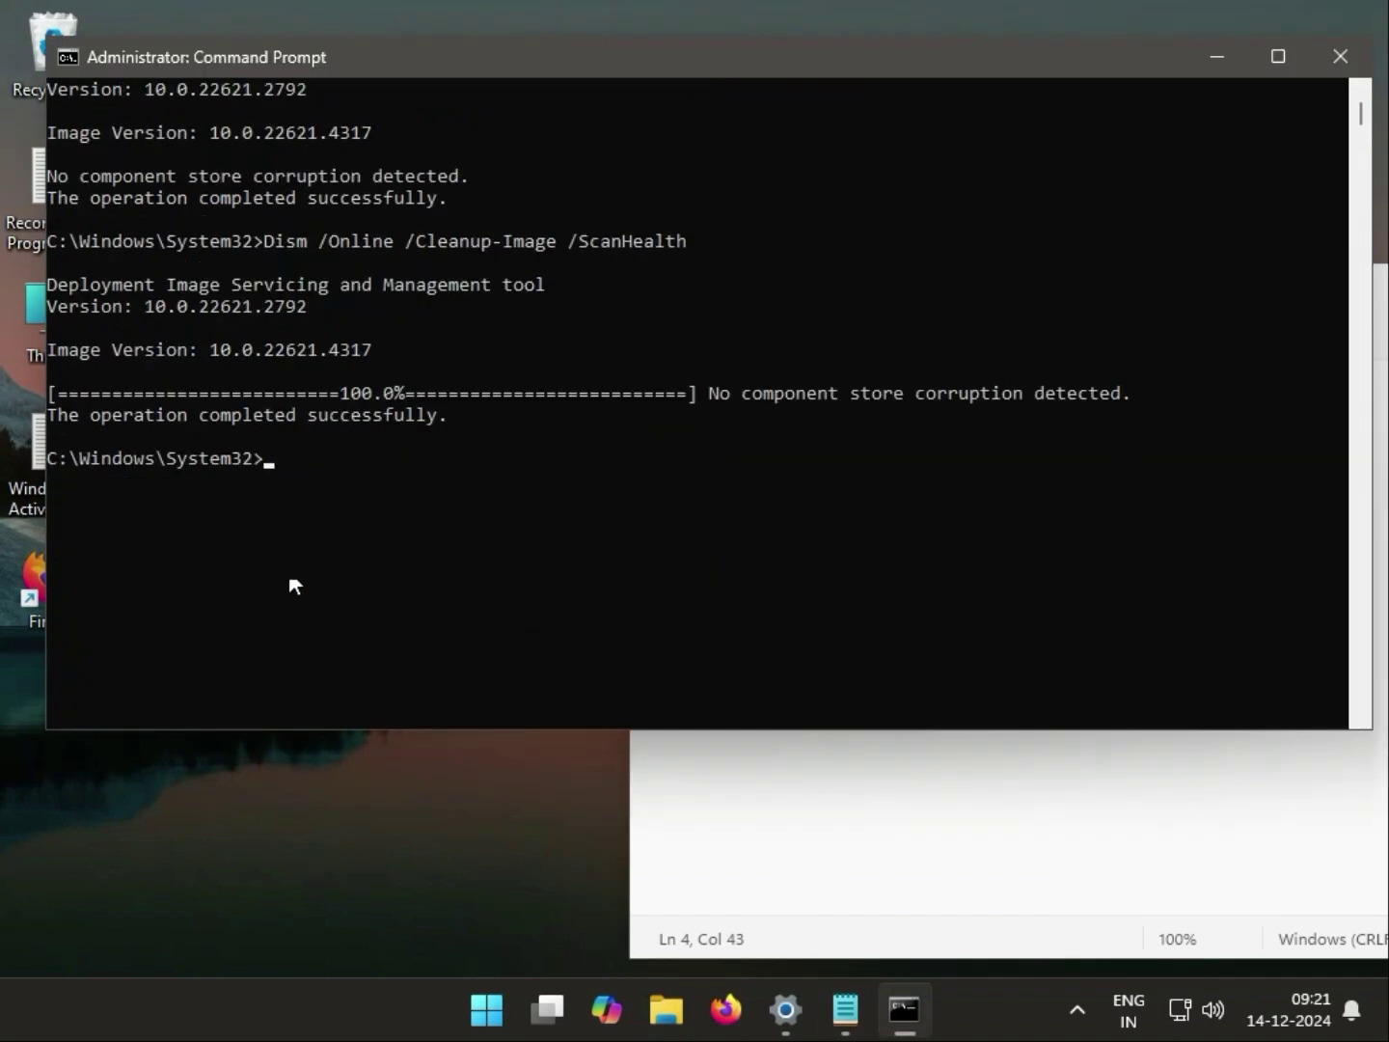
right_click(241, 450)
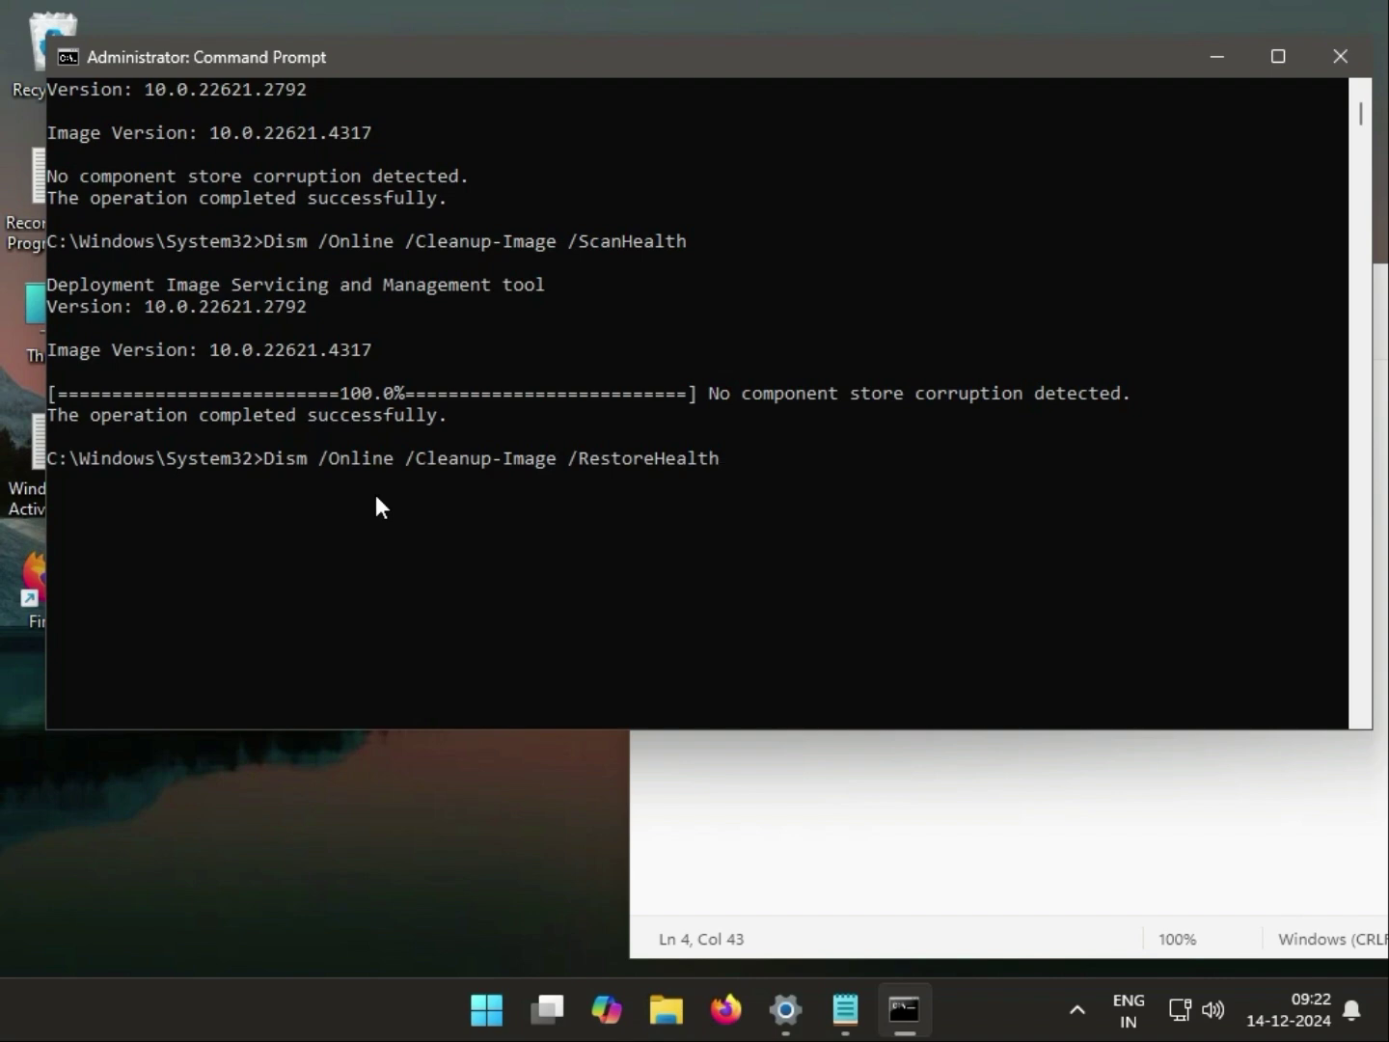
key(Return)
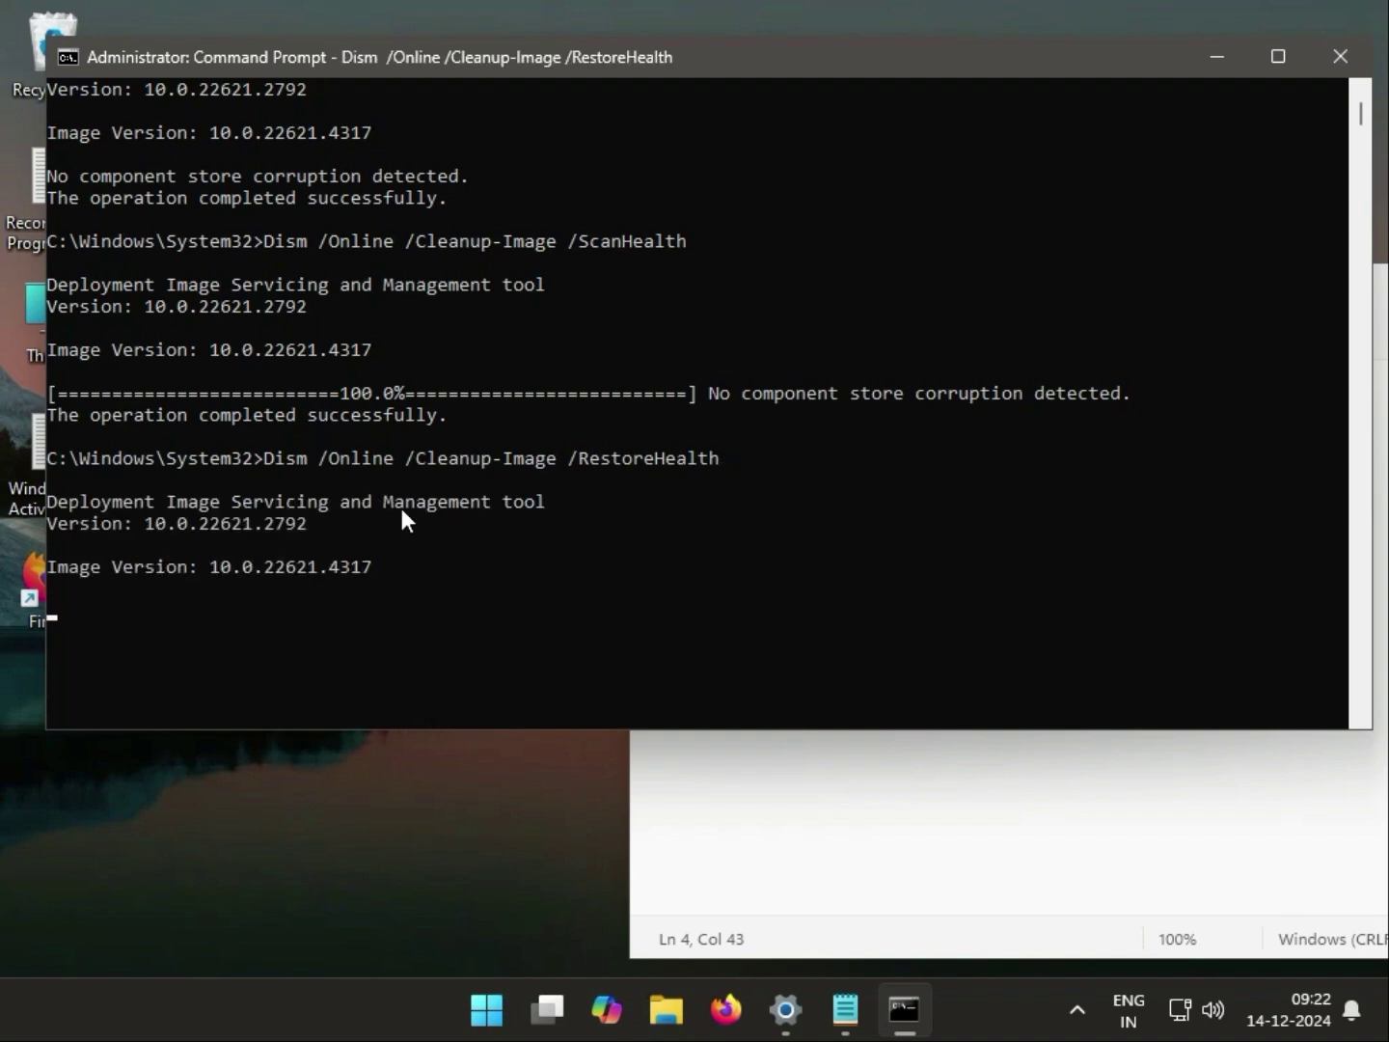
scroll(402, 508, down, 1)
scroll(531, 538, down, 1)
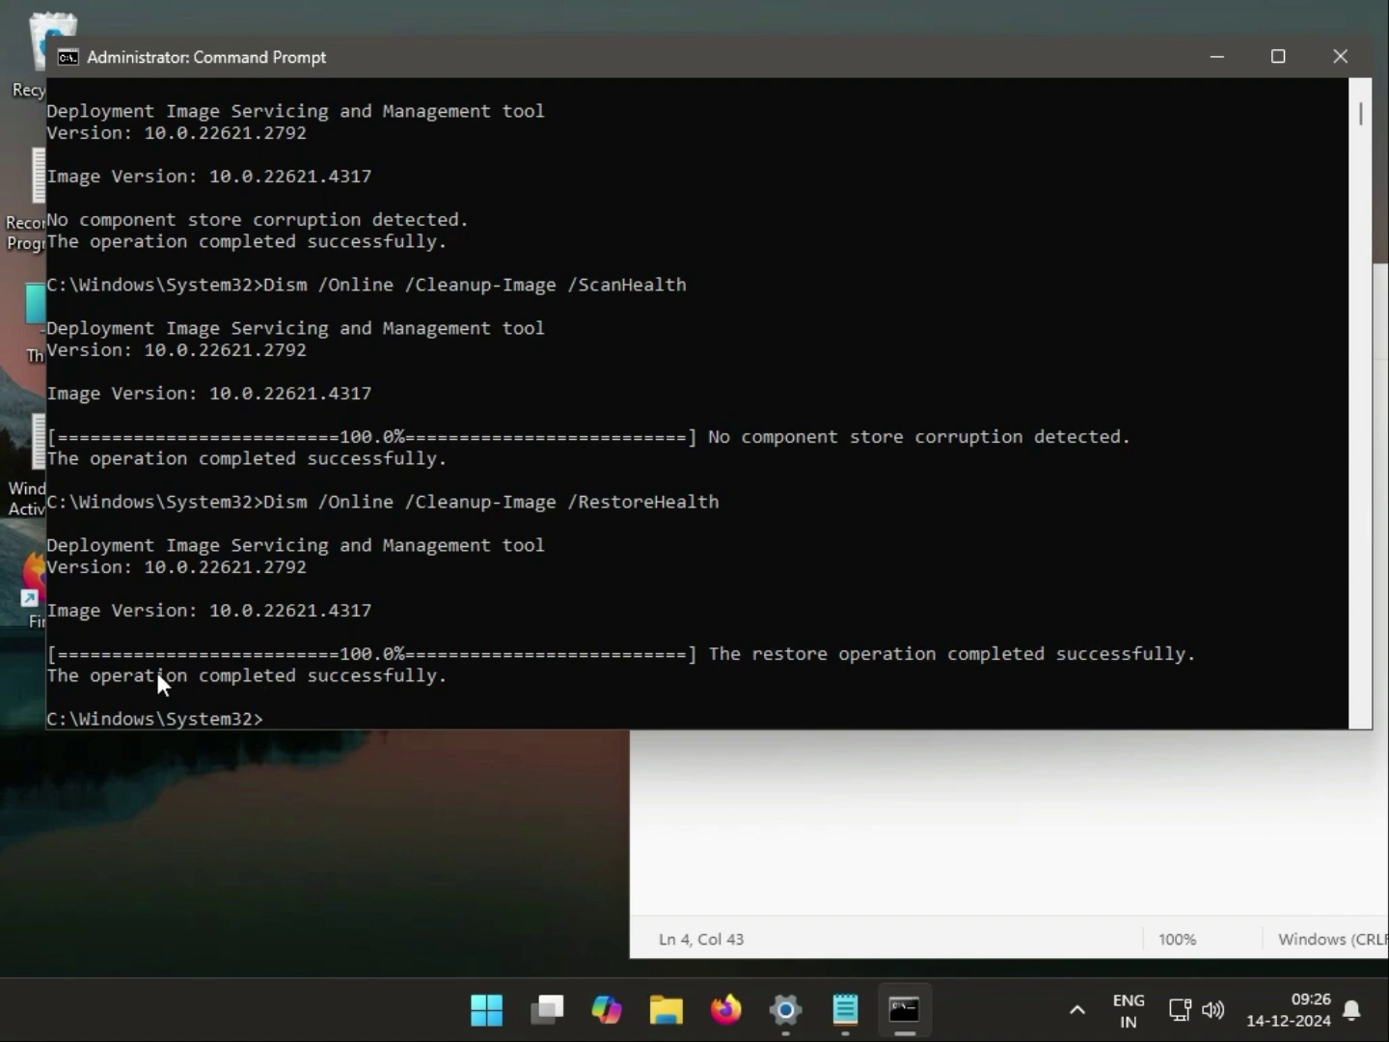
drag(103, 676, 388, 687)
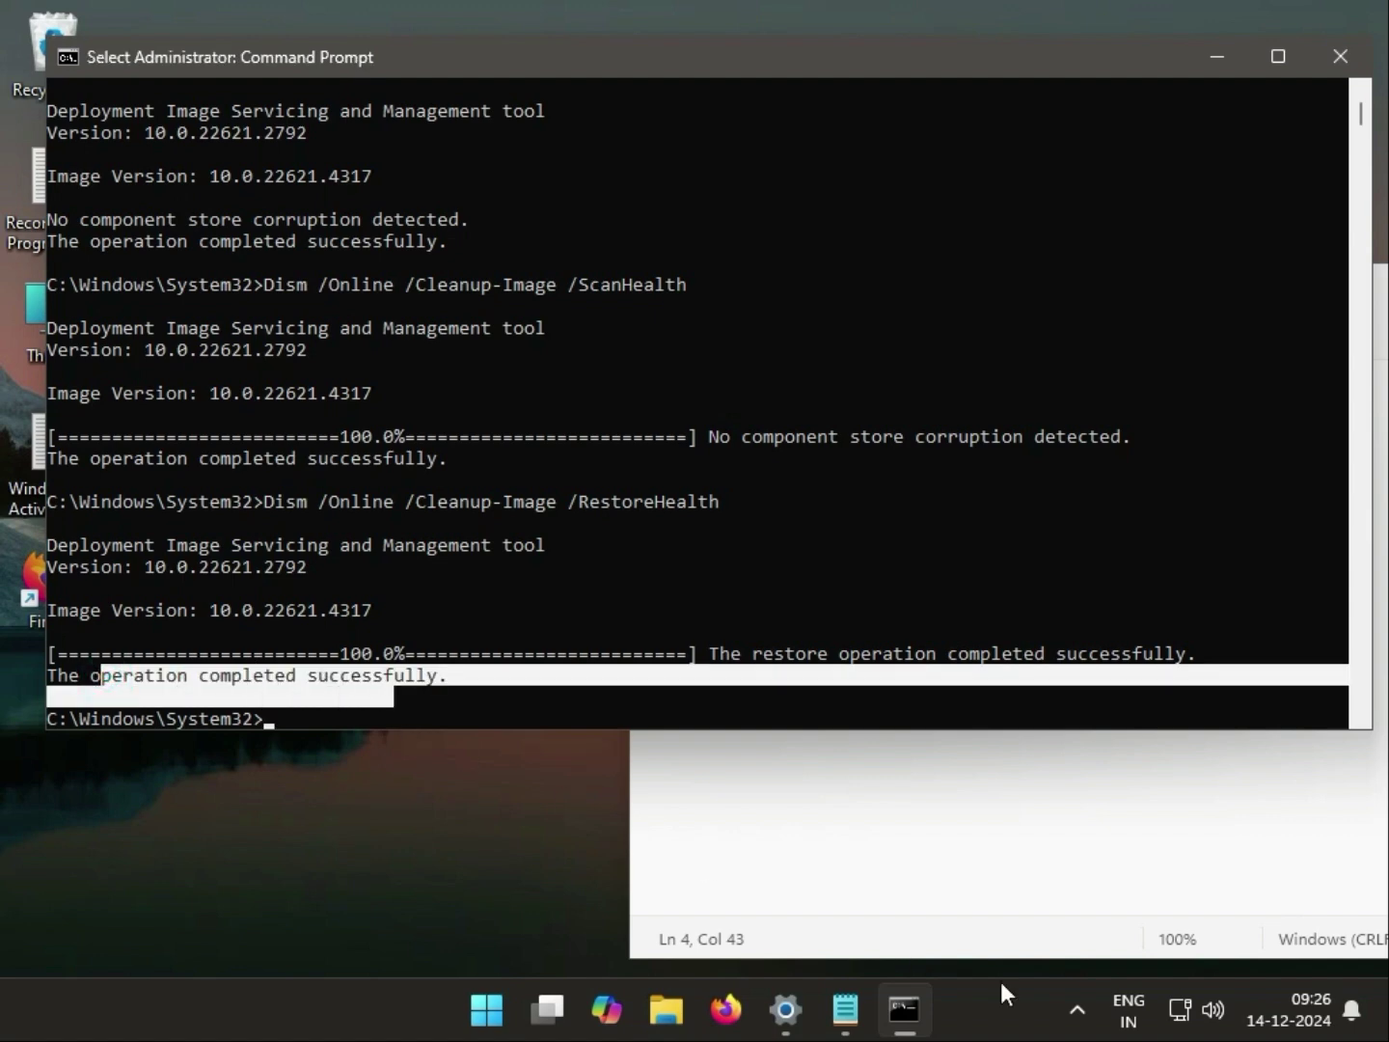